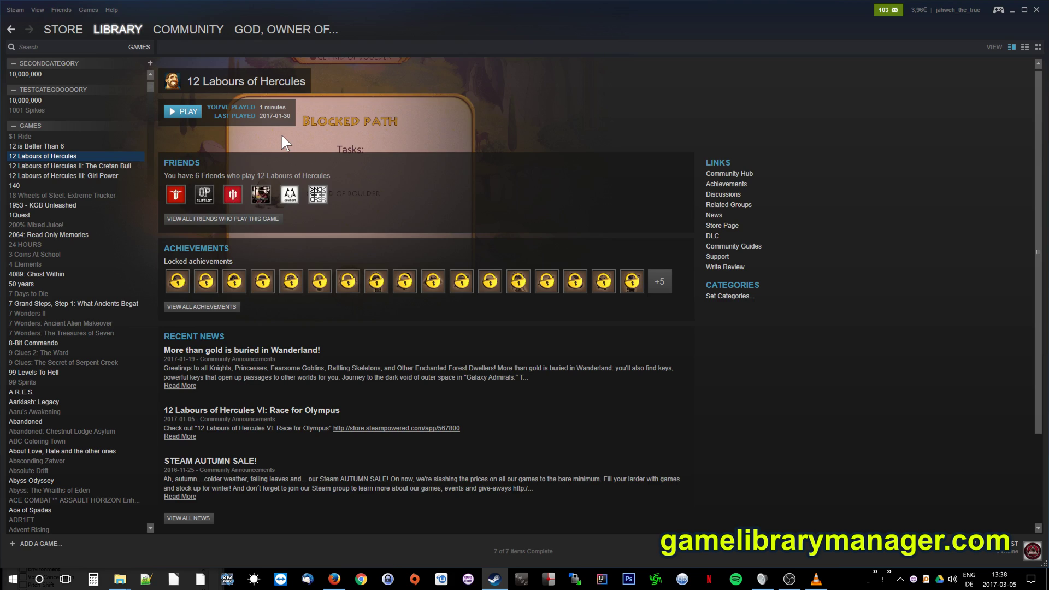
- Browse the Steam library pages of 4089: Ghost Within, Air Brawl and Antichamber
{"action": "left_click", "coordinate": [56, 272]}
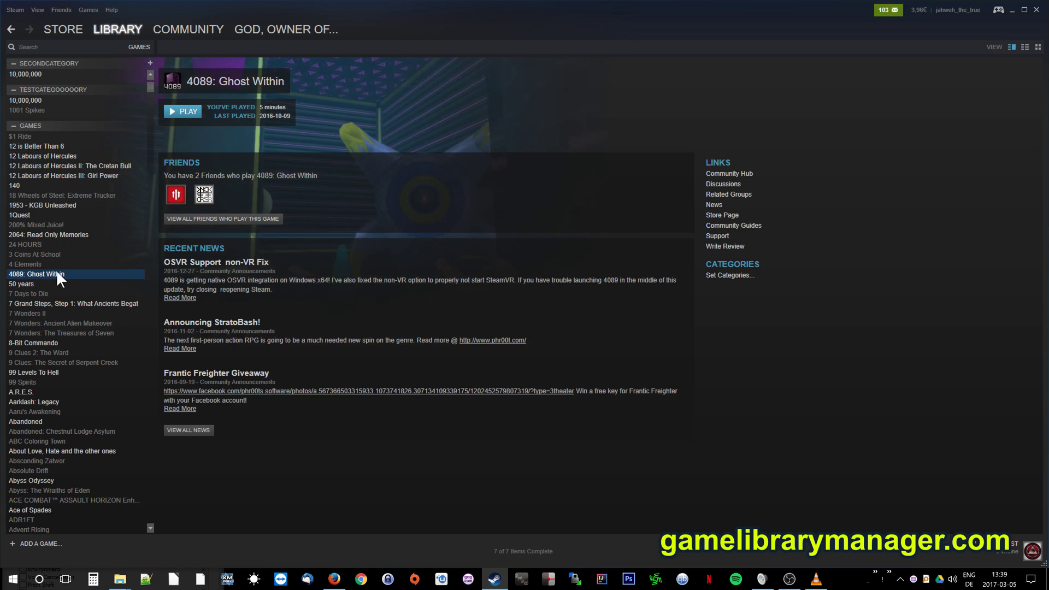
{"action": "scroll", "coordinate": [56, 269], "scroll_direction": "down", "scroll_amount": 10}
{"action": "left_click", "coordinate": [55, 271]}
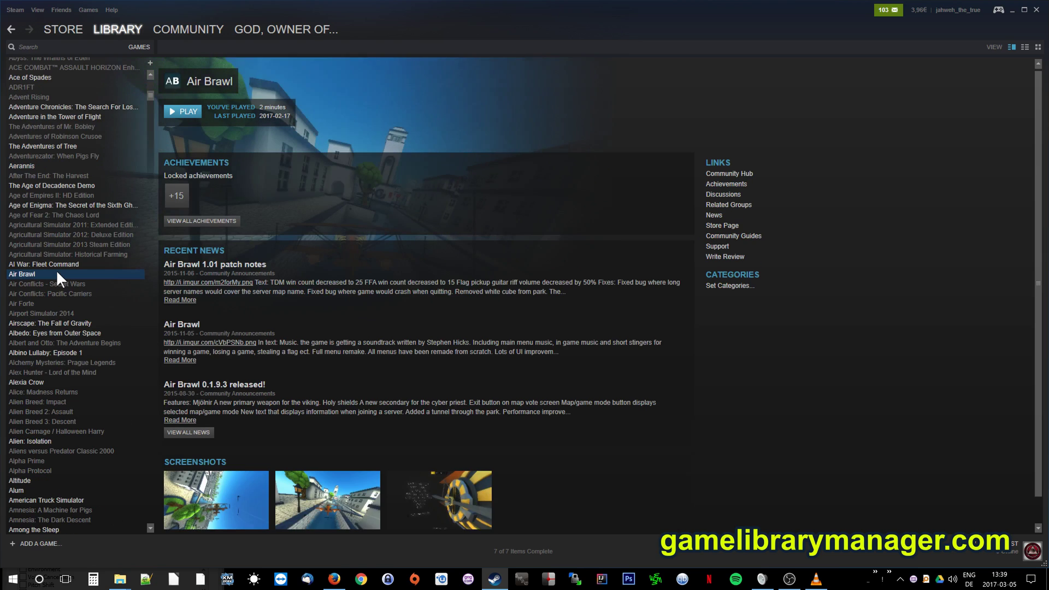
{"action": "scroll", "coordinate": [55, 270], "scroll_direction": "down", "scroll_amount": 8}
{"action": "left_click", "coordinate": [52, 281]}
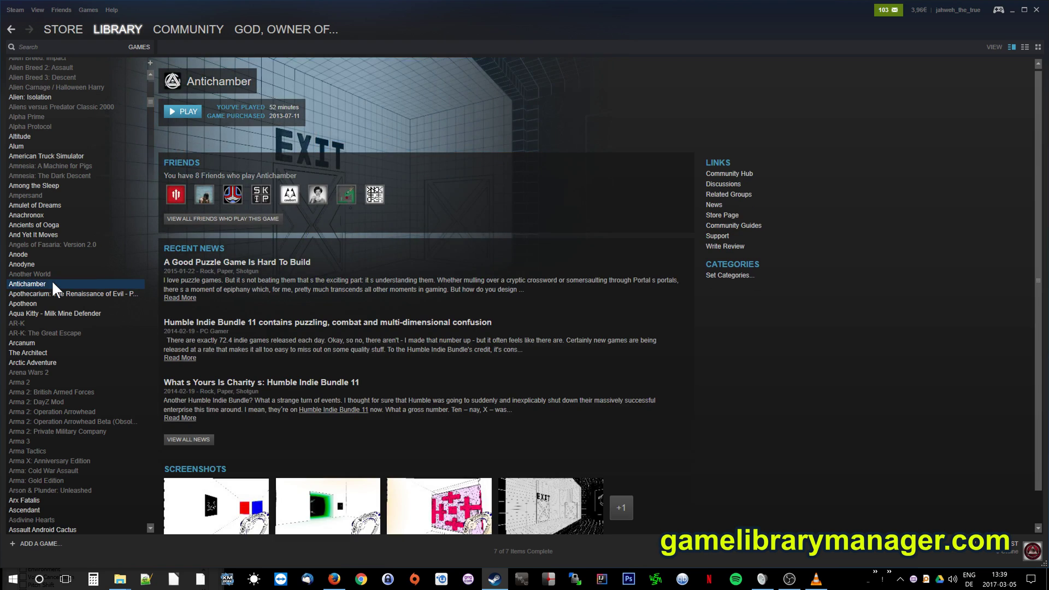
{"action": "scroll", "coordinate": [52, 280], "scroll_direction": "down", "scroll_amount": 8}
- Continue through Backstreets of the Mind, Black Mirror and Break Into Zatwor
{"action": "left_click", "coordinate": [47, 302]}
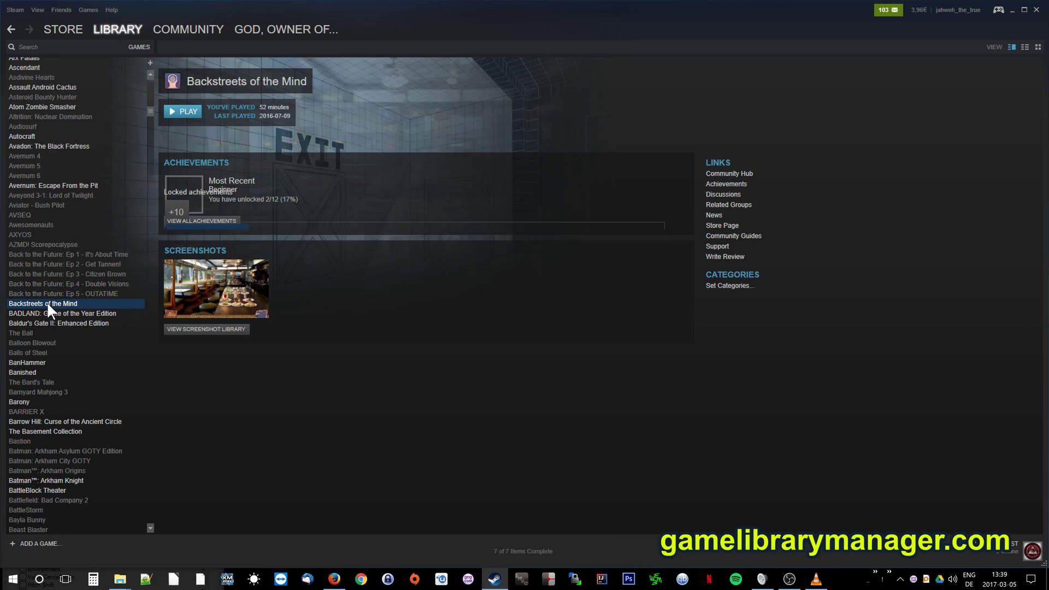
{"action": "scroll", "coordinate": [47, 302], "scroll_direction": "down", "scroll_amount": 6}
{"action": "left_click", "coordinate": [47, 301]}
{"action": "scroll", "coordinate": [47, 302], "scroll_direction": "down", "scroll_amount": 10}
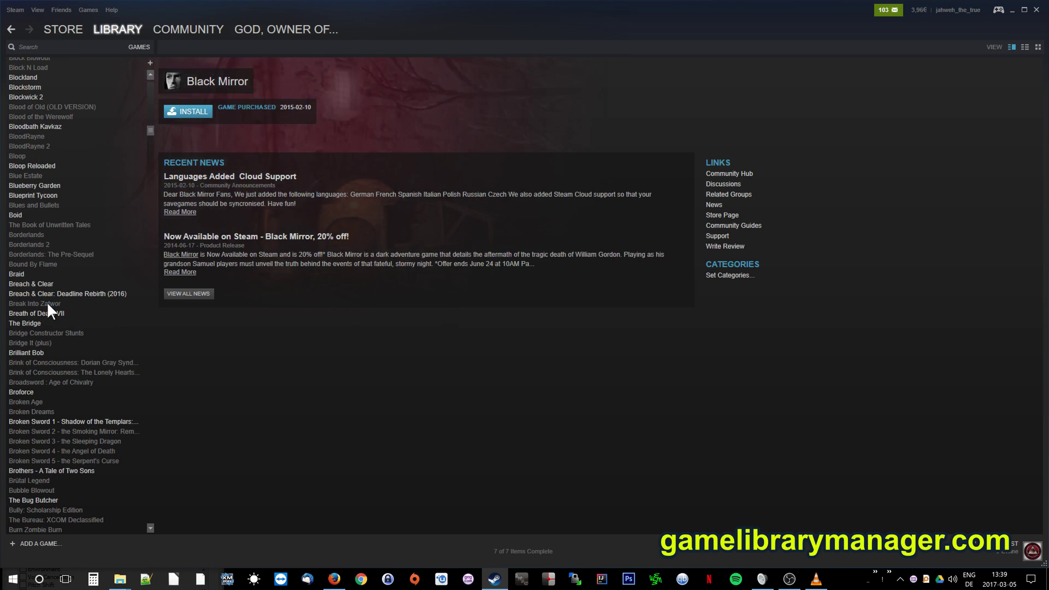
{"action": "left_click", "coordinate": [47, 302]}
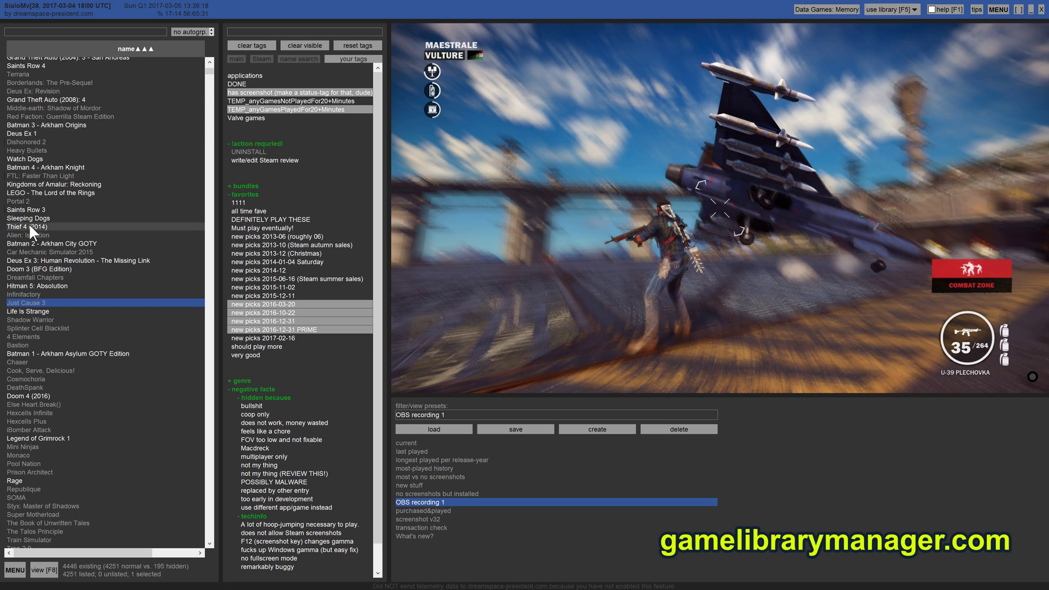
- Preview screenshots and tags of Thief 4, Borderlands: The Pre-Sequel, Rogue Legacy, Deus Ex and Grand Theft Auto V
{"action": "left_click", "coordinate": [29, 224]}
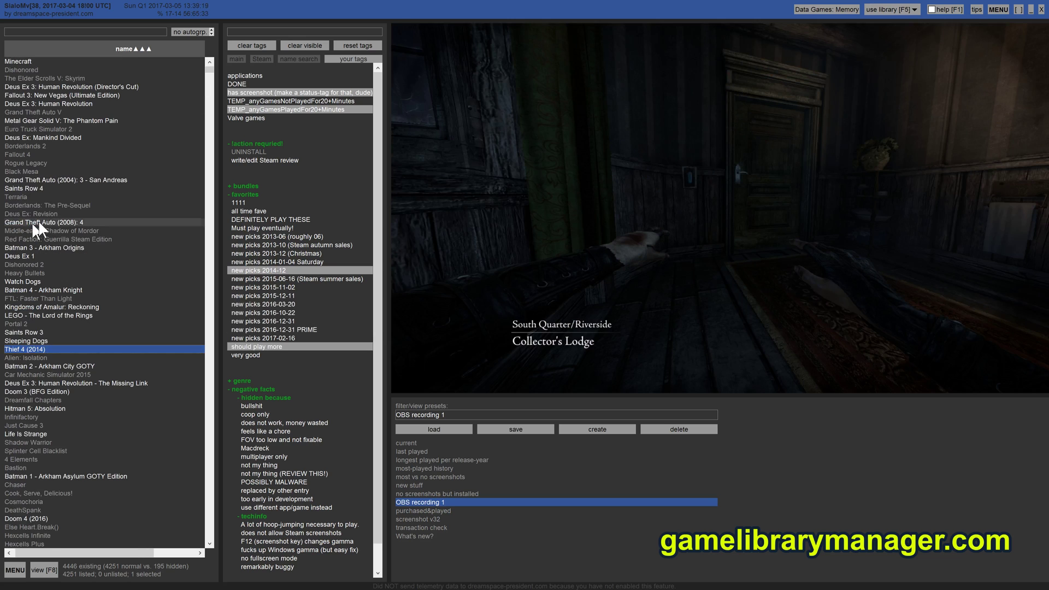
{"action": "left_click", "coordinate": [72, 206]}
{"action": "left_click", "coordinate": [80, 163]}
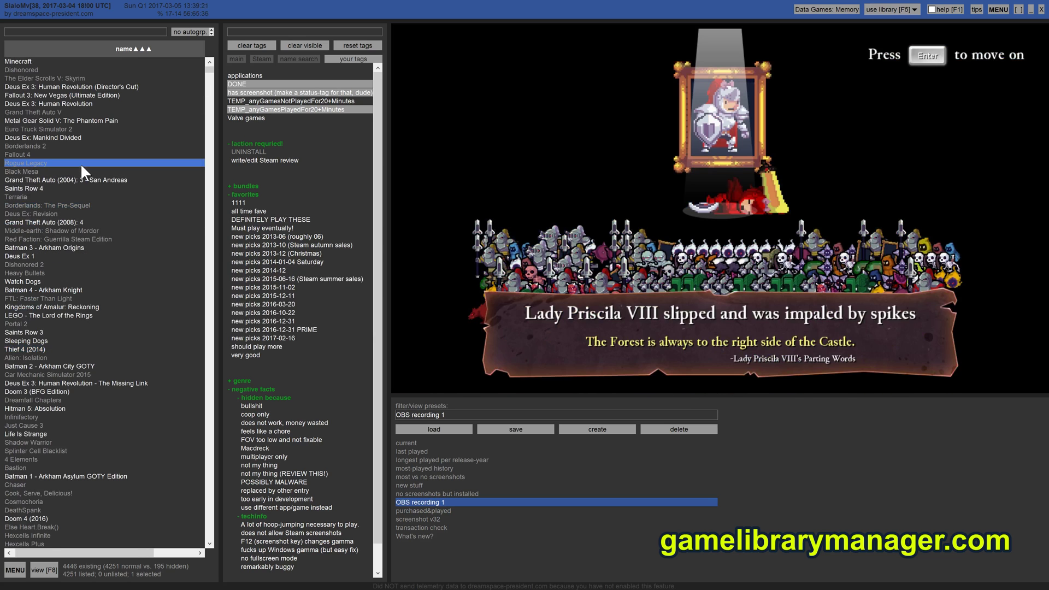
{"action": "left_click", "coordinate": [90, 137]}
{"action": "left_click", "coordinate": [90, 111]}
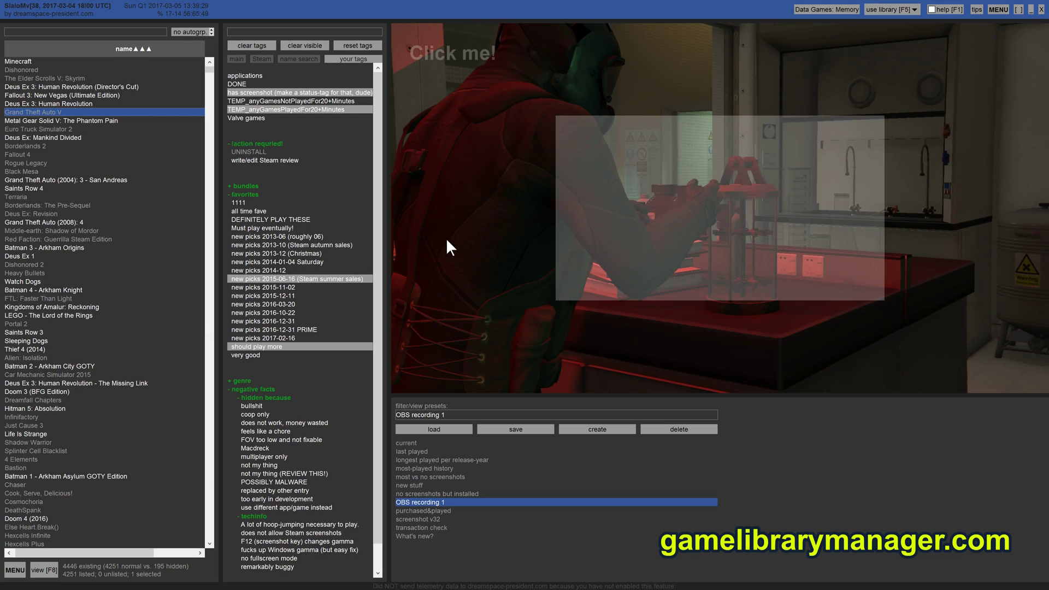
- Scroll through the full-screen screenshot wall, then close it back to the library
{"action": "left_click", "coordinate": [446, 238]}
{"action": "scroll", "coordinate": [447, 240], "scroll_direction": "down", "scroll_amount": 1}
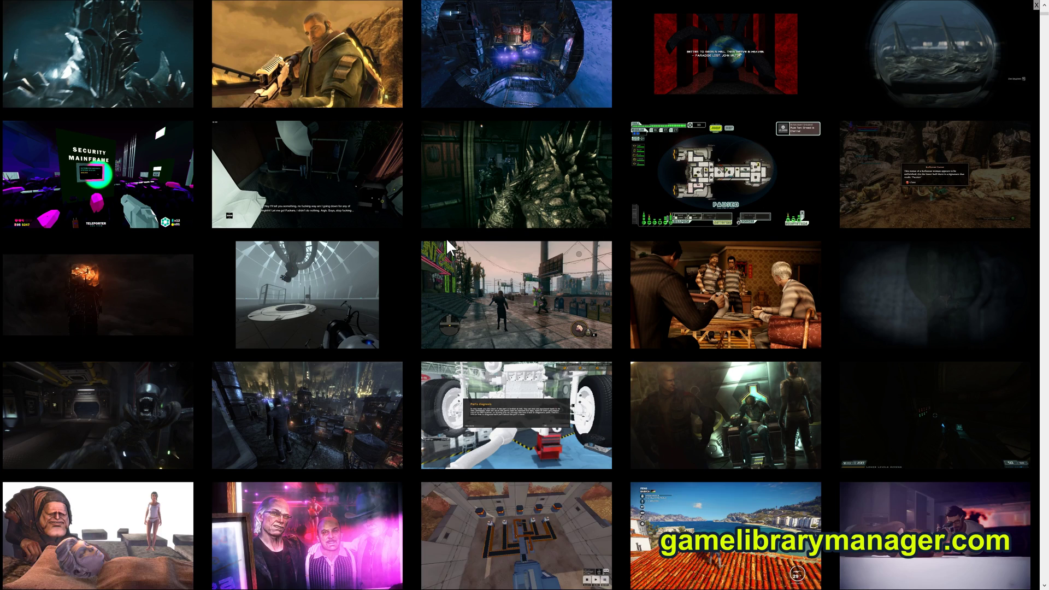
{"action": "scroll", "coordinate": [447, 241], "scroll_direction": "down", "scroll_amount": 2}
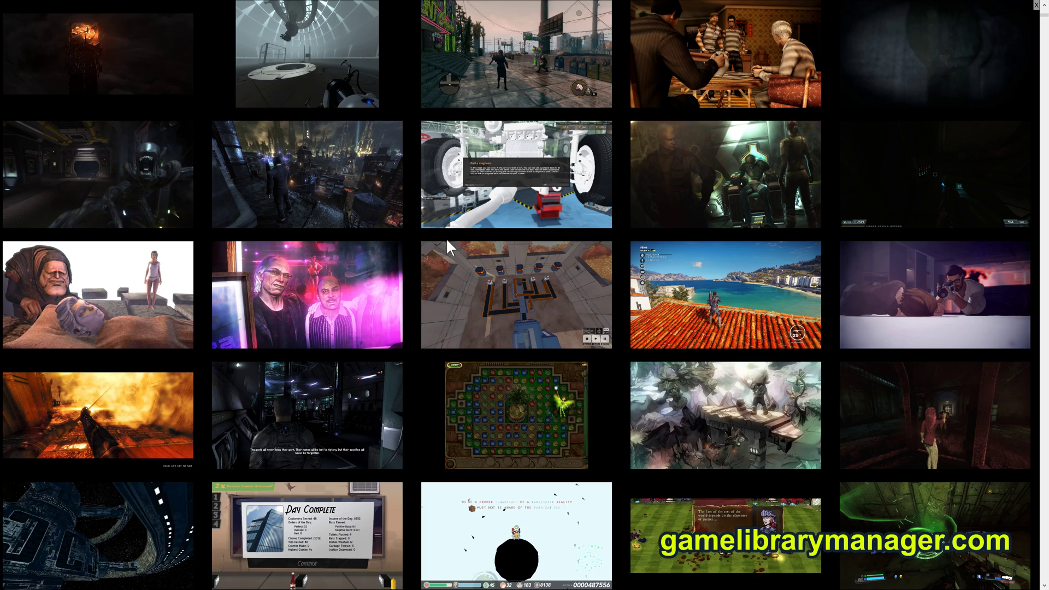
{"action": "scroll", "coordinate": [447, 241], "scroll_direction": "down", "scroll_amount": 1}
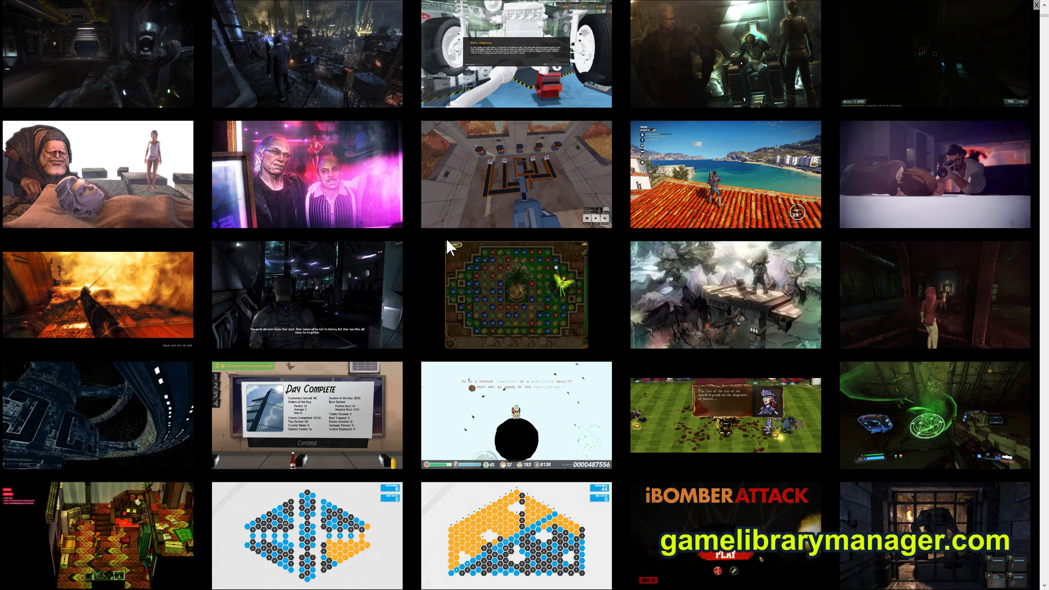
{"action": "scroll", "coordinate": [447, 242], "scroll_direction": "down", "scroll_amount": 1}
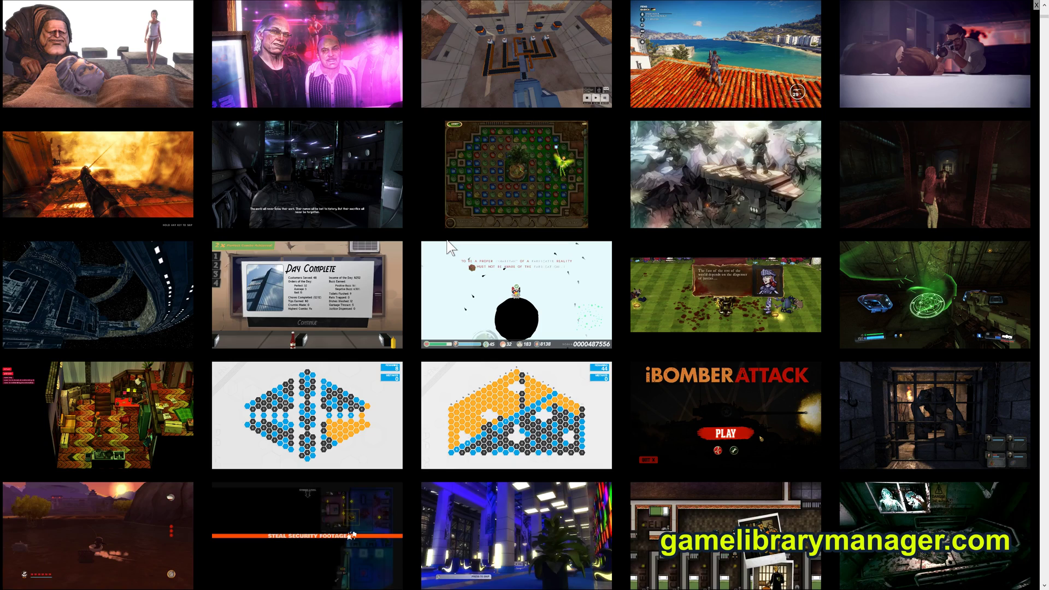
{"action": "left_click", "coordinate": [447, 248]}
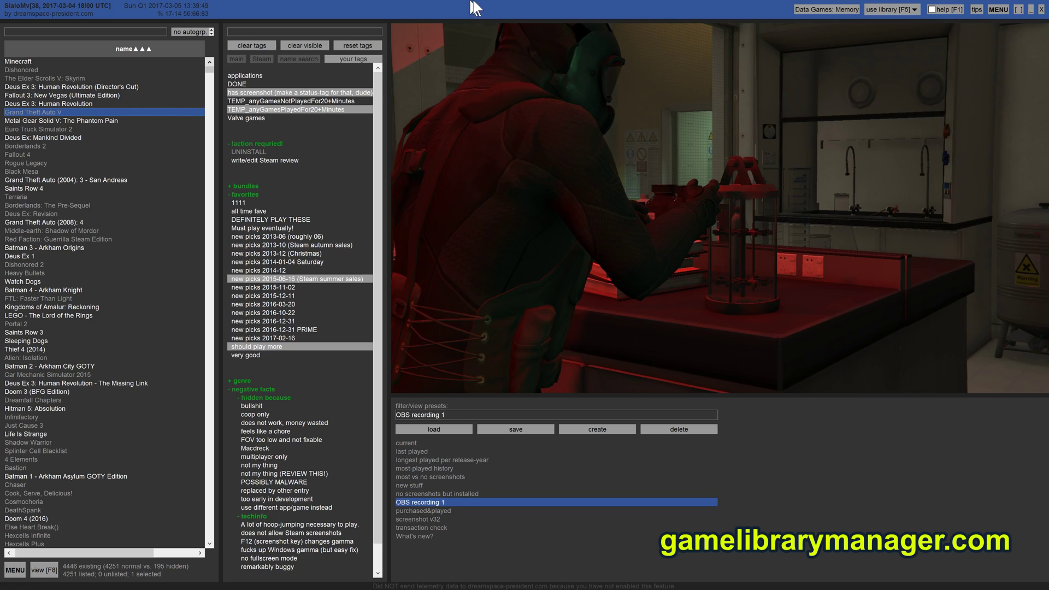
{"action": "right_click", "coordinate": [504, 8]}
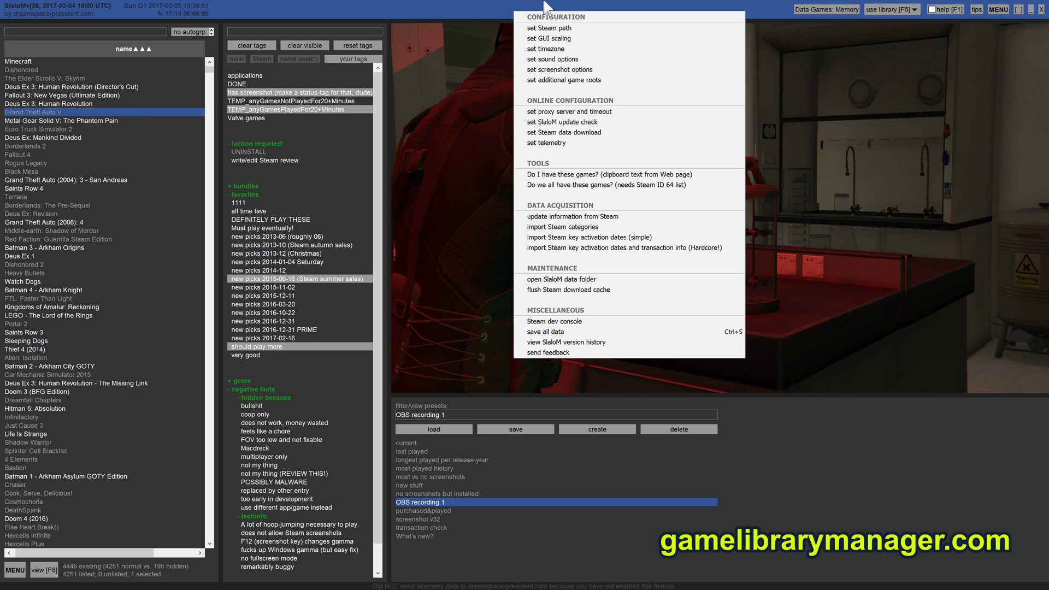
{"action": "left_click", "coordinate": [565, 81]}
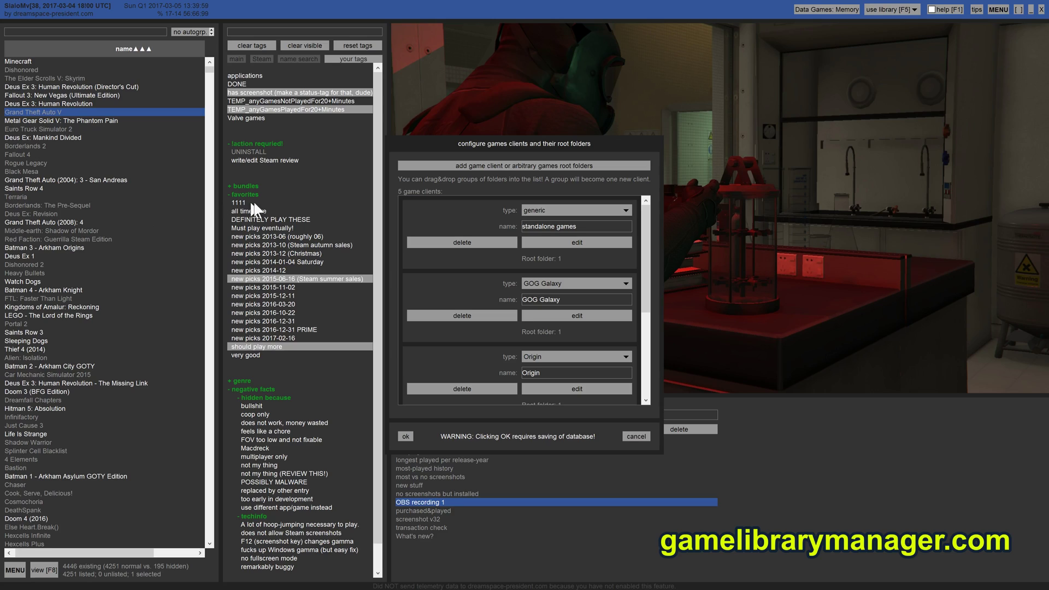
{"action": "left_click_drag", "start_coordinate": [644, 218], "coordinate": [629, 153]}
{"action": "left_click", "coordinate": [636, 437]}
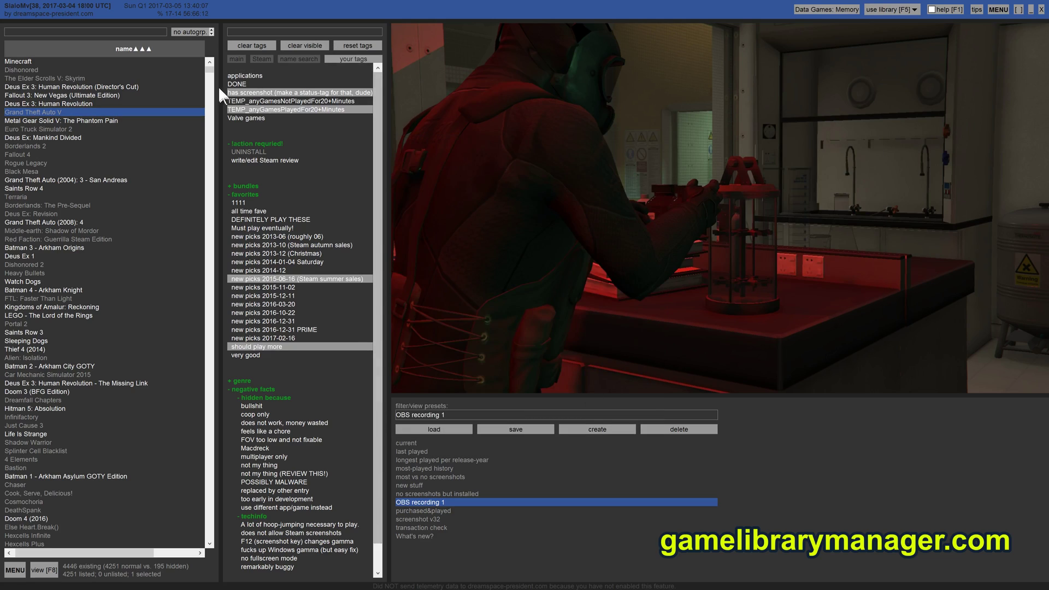
- Preview LEGO - The Lord of the Rings, The Talos Principle, AI War and Splinter Cell Blacklist
{"action": "left_click", "coordinate": [97, 313]}
{"action": "scroll", "coordinate": [97, 315], "scroll_direction": "down", "scroll_amount": 10}
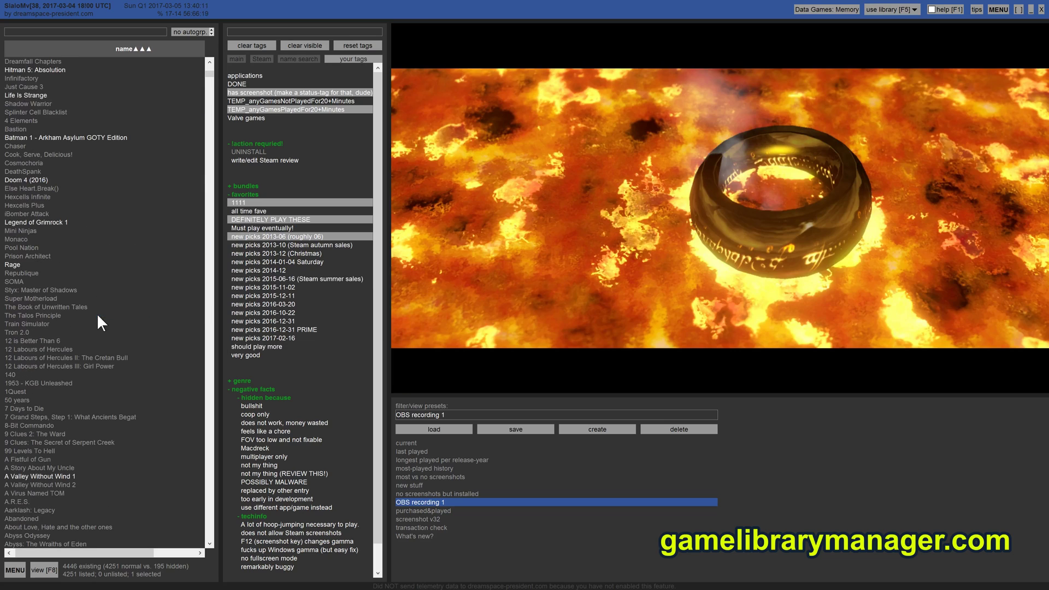
{"action": "left_click", "coordinate": [98, 316]}
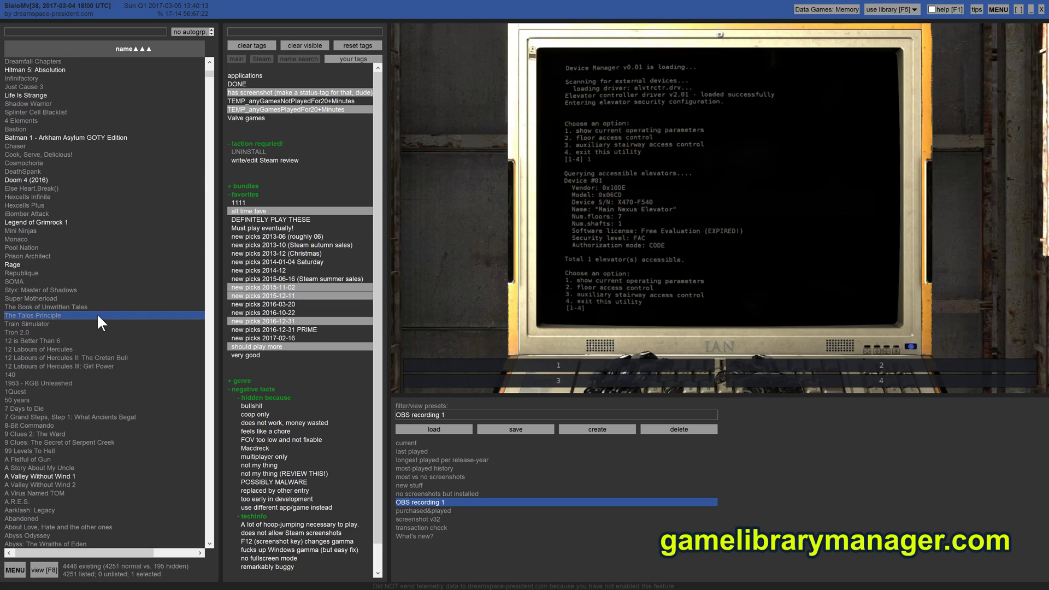
{"action": "scroll", "coordinate": [97, 313], "scroll_direction": "down", "scroll_amount": 1}
{"action": "left_click", "coordinate": [96, 314]}
{"action": "scroll", "coordinate": [96, 313], "scroll_direction": "up", "scroll_amount": 7}
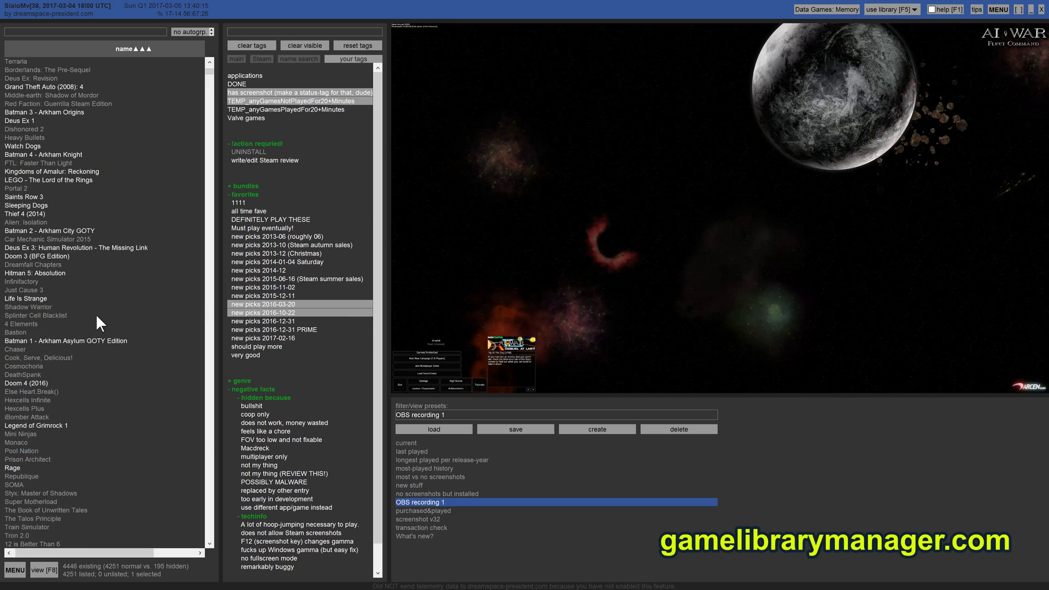
{"action": "left_click", "coordinate": [96, 313]}
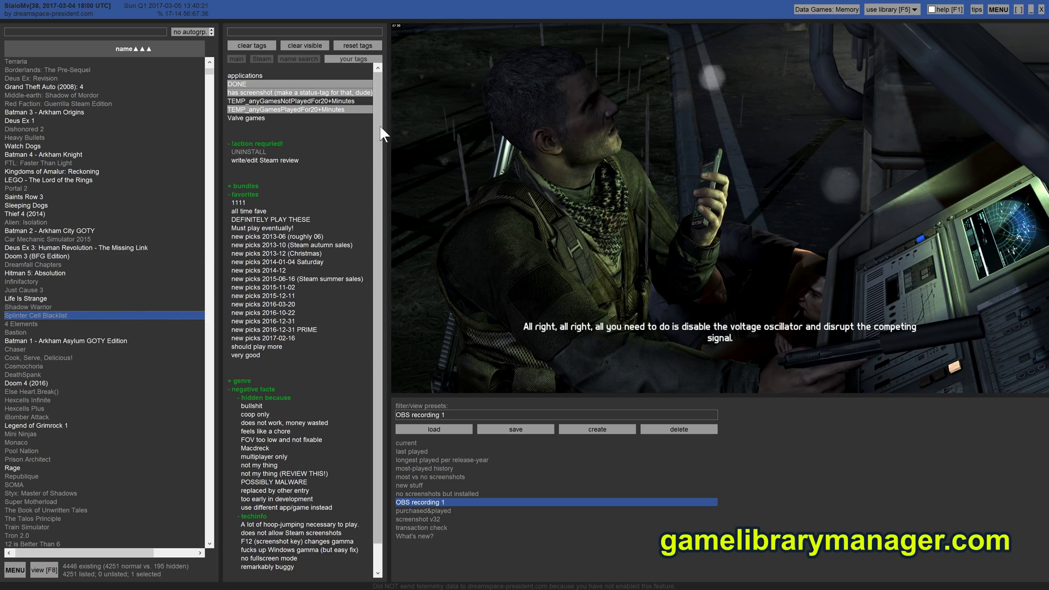
{"action": "scroll", "coordinate": [383, 134], "scroll_direction": "down", "scroll_amount": 2}
{"action": "scroll", "coordinate": [373, 110], "scroll_direction": "up", "scroll_amount": 2}
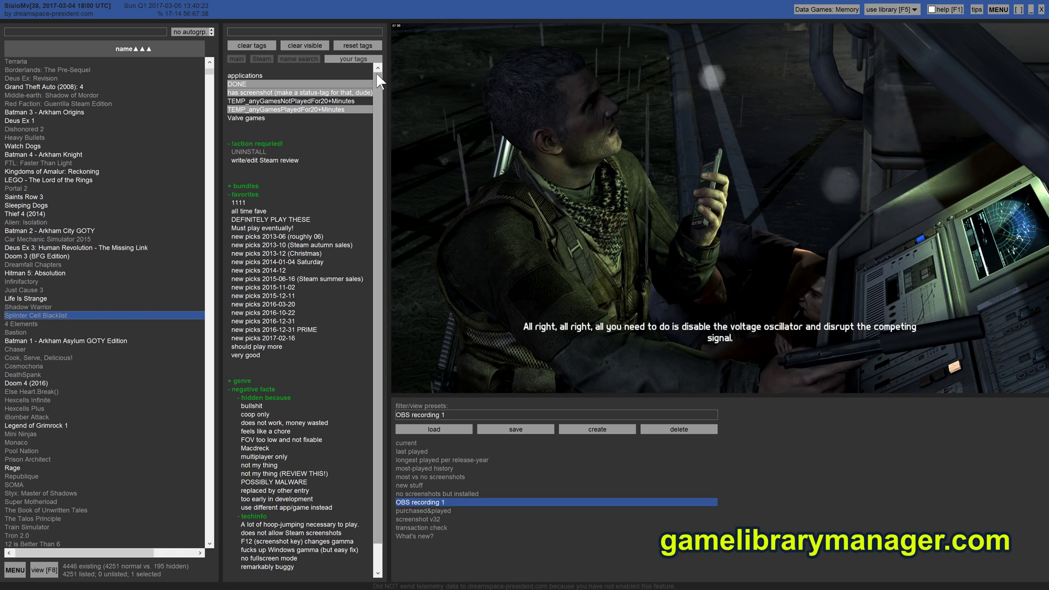
- Try the new picks tag filters, requiring 2016-03-20, 2016-10-22 and 2015-12-11
{"action": "left_click", "coordinate": [239, 390]}
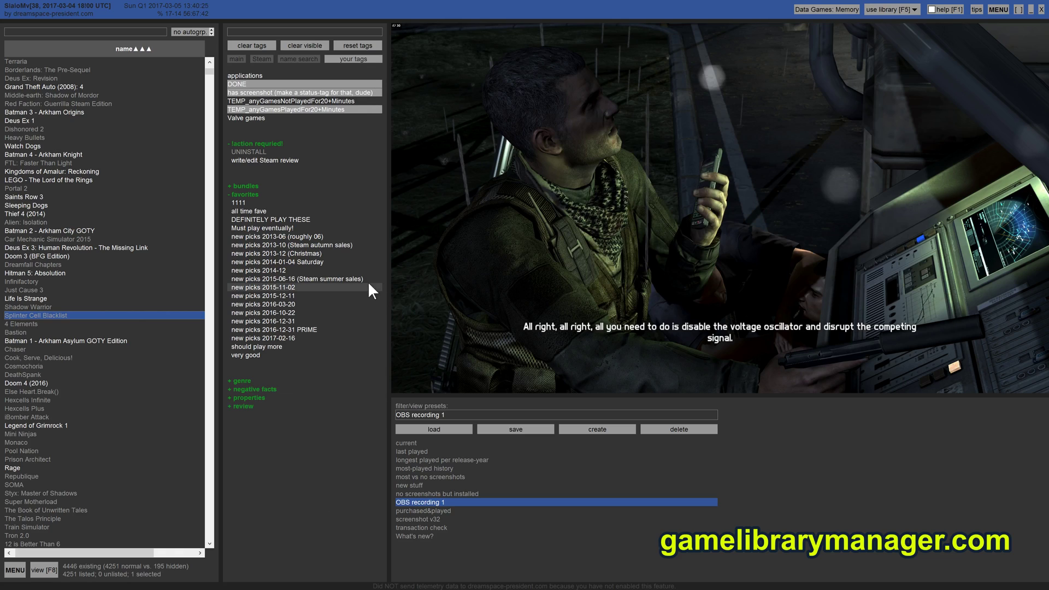
{"action": "left_click", "coordinate": [282, 338]}
{"action": "left_click", "coordinate": [283, 337]}
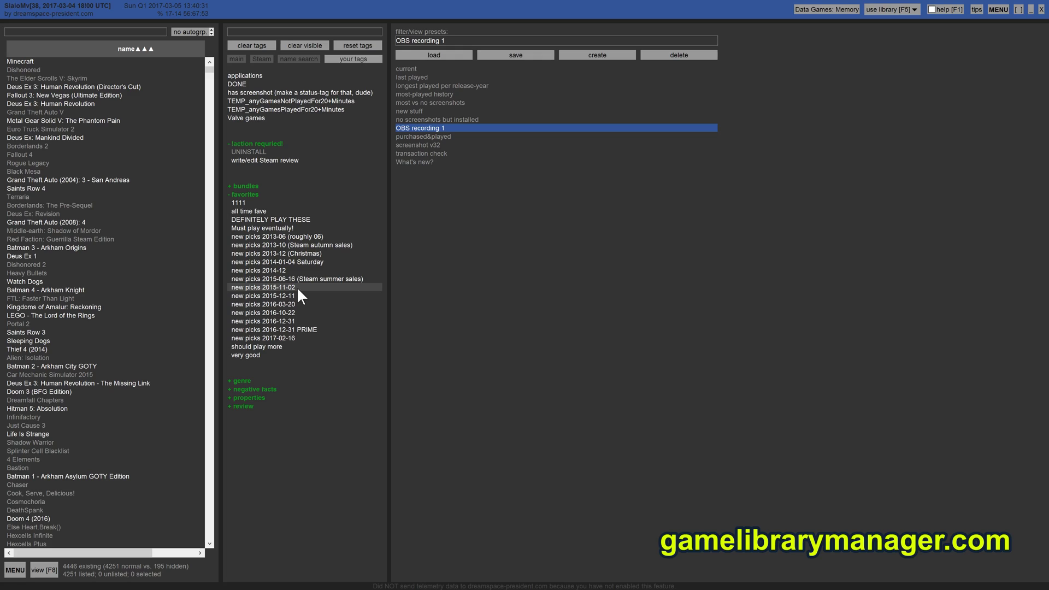
{"action": "left_click", "coordinate": [277, 295]}
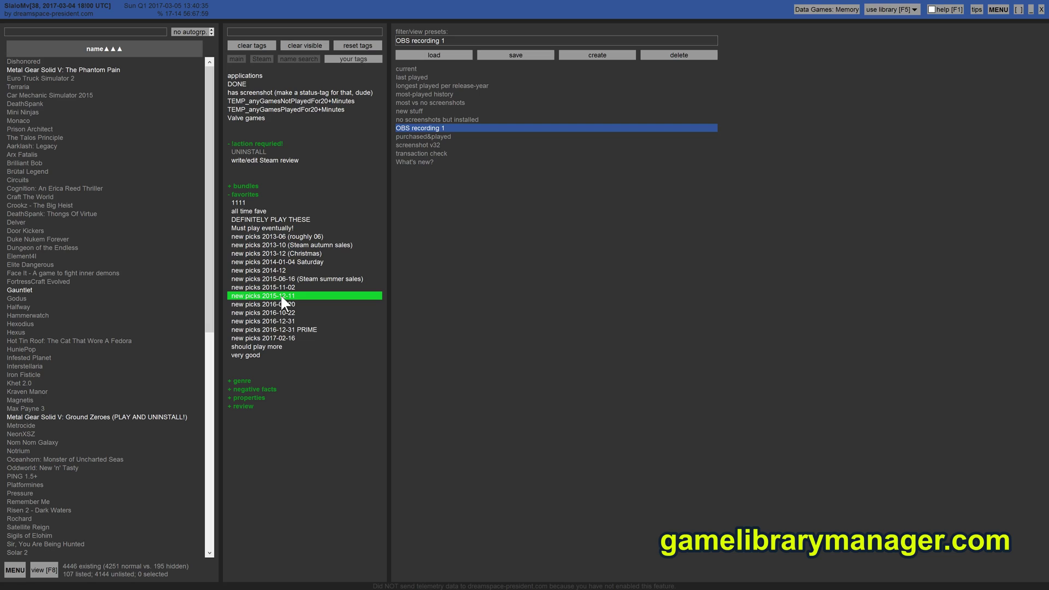
{"action": "left_click", "coordinate": [281, 294]}
{"action": "left_click", "coordinate": [281, 305]}
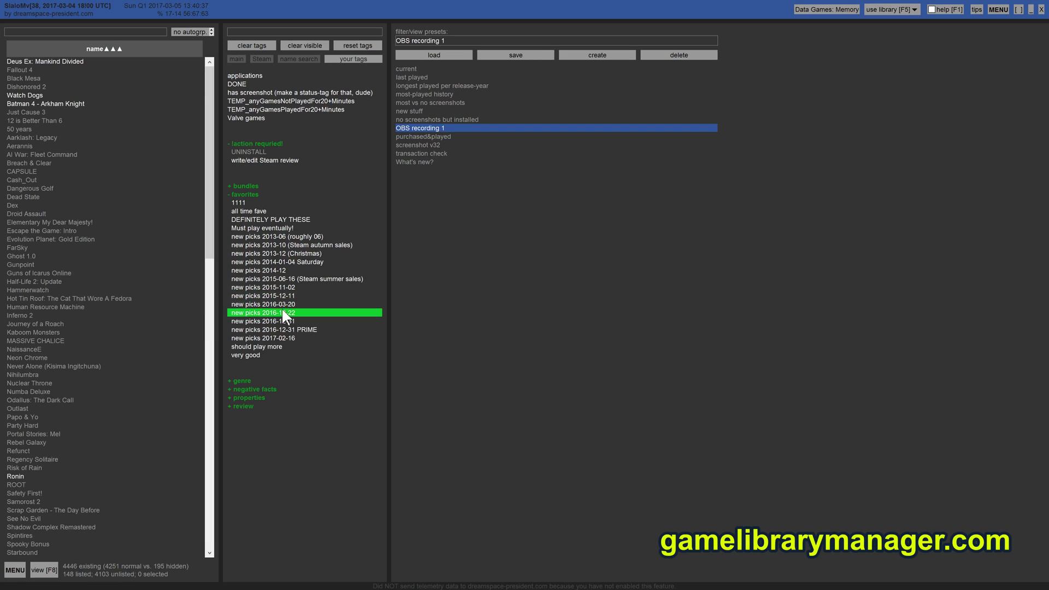
{"action": "left_click", "coordinate": [282, 311]}
{"action": "left_click", "coordinate": [287, 295]}
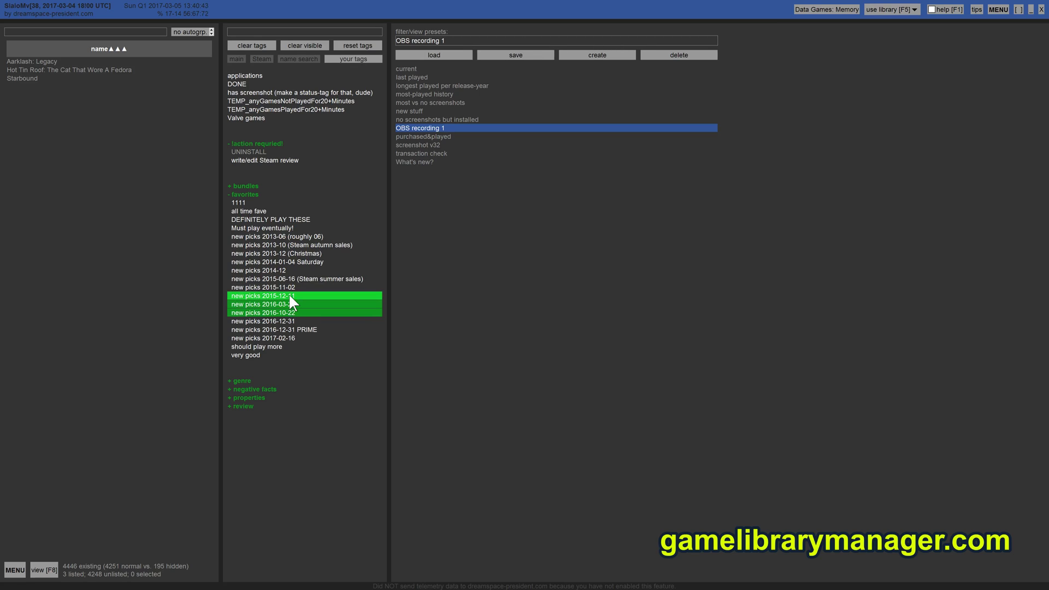
- Exclude the new picks 2015-12-11, 2016-03-20 and 2016-10-22 tags, then drop all three exclusions
{"action": "left_click", "coordinate": [289, 294]}
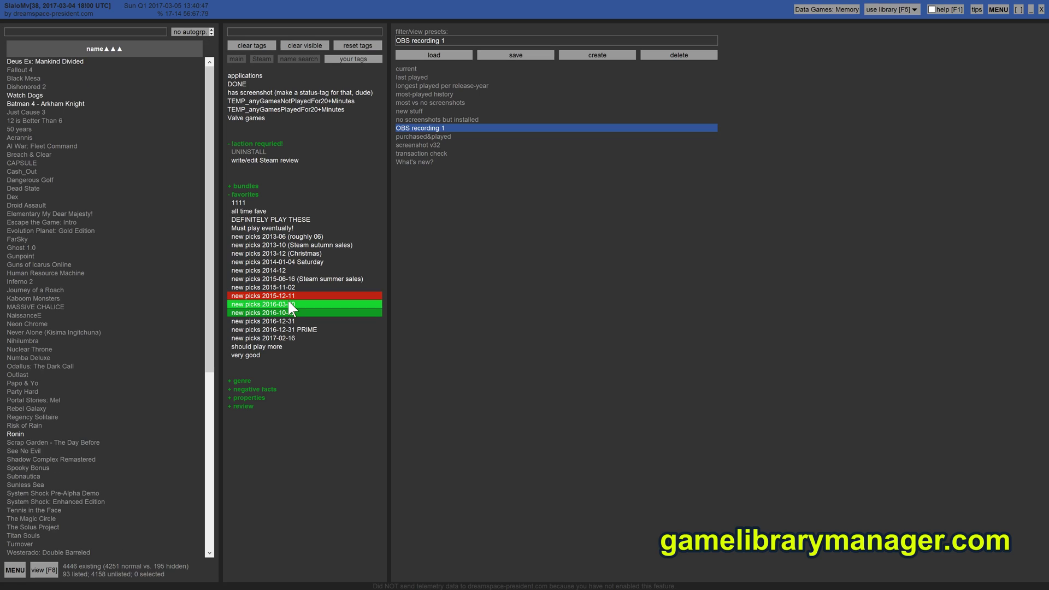
{"action": "left_click", "coordinate": [289, 294]}
{"action": "left_click", "coordinate": [289, 294]}
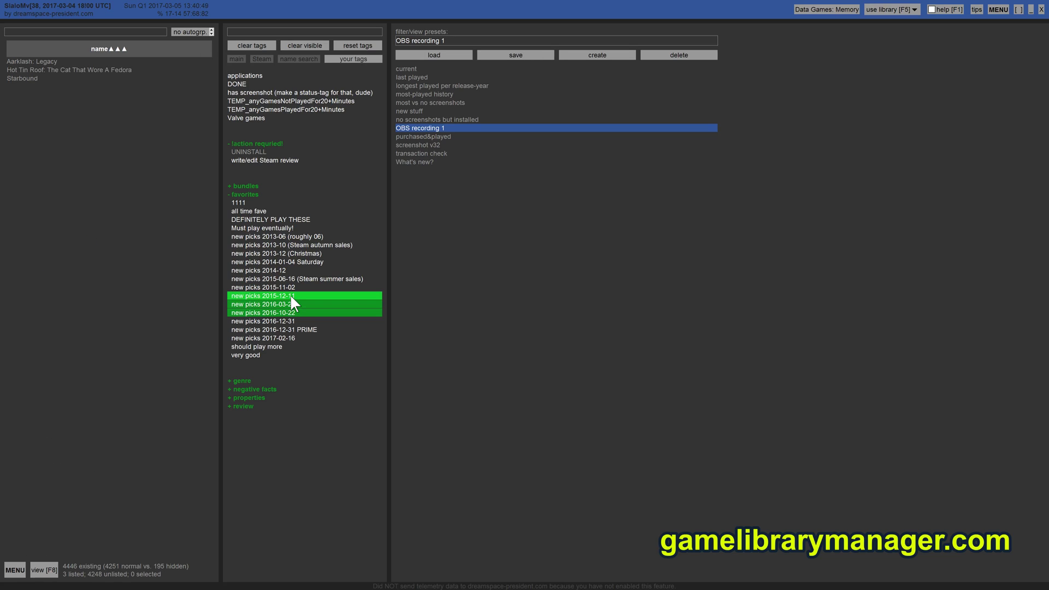
{"action": "left_click", "coordinate": [290, 294]}
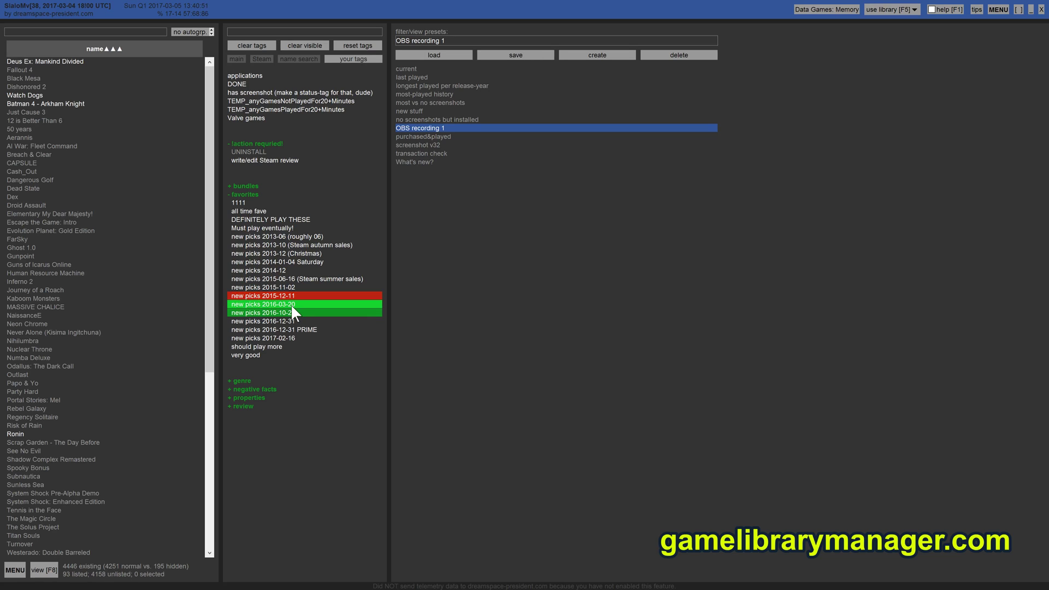
{"action": "left_click", "coordinate": [290, 305]}
{"action": "left_click", "coordinate": [290, 314]}
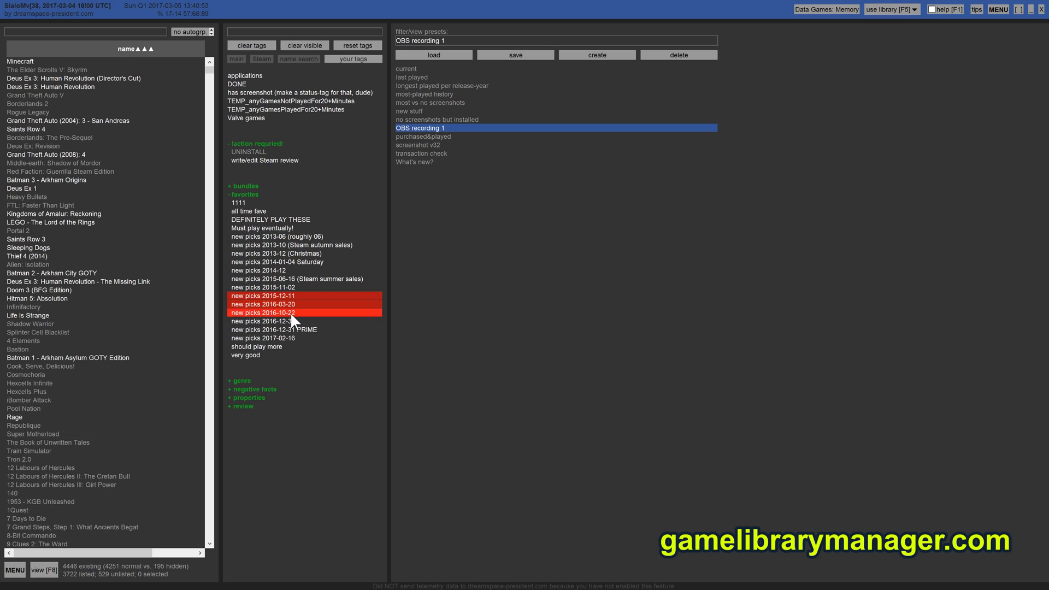
{"action": "left_click", "coordinate": [290, 312]}
{"action": "left_click", "coordinate": [293, 298]}
{"action": "left_click", "coordinate": [293, 307]}
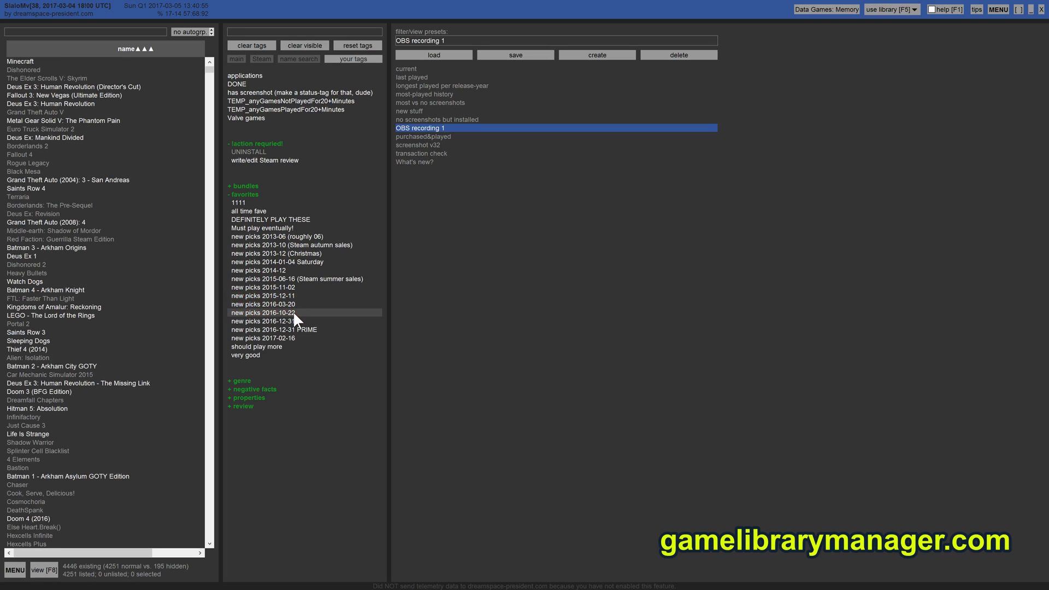
- Peek into the genre, negative facts and properties groups, then show the name-search keyword tags
{"action": "left_click", "coordinate": [258, 381]}
{"action": "left_click", "coordinate": [258, 381]}
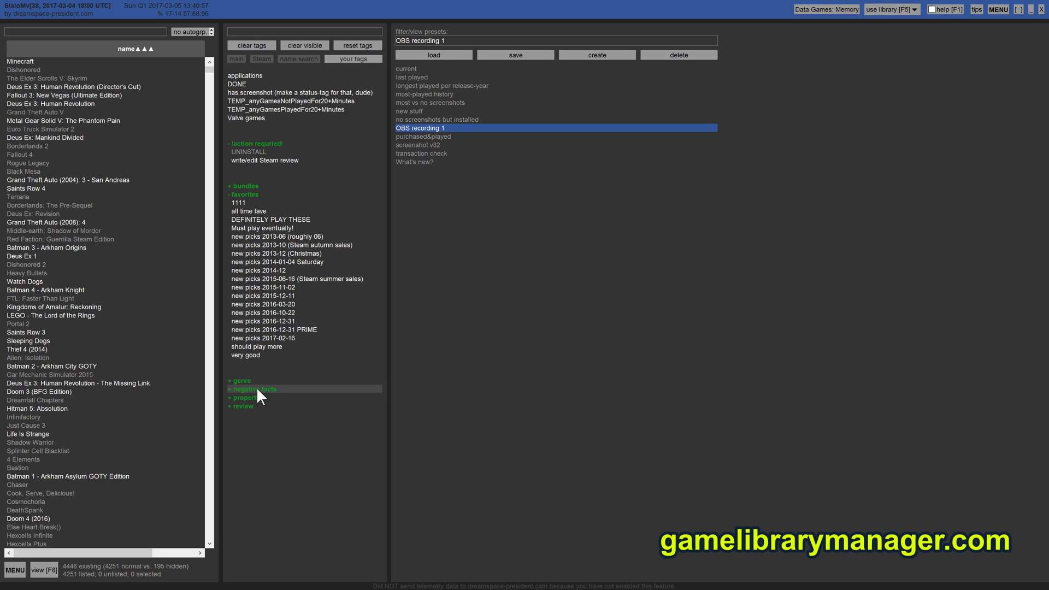
{"action": "left_click", "coordinate": [244, 398]}
{"action": "left_click", "coordinate": [244, 390]}
{"action": "left_click", "coordinate": [247, 385]}
{"action": "left_click", "coordinate": [299, 58]}
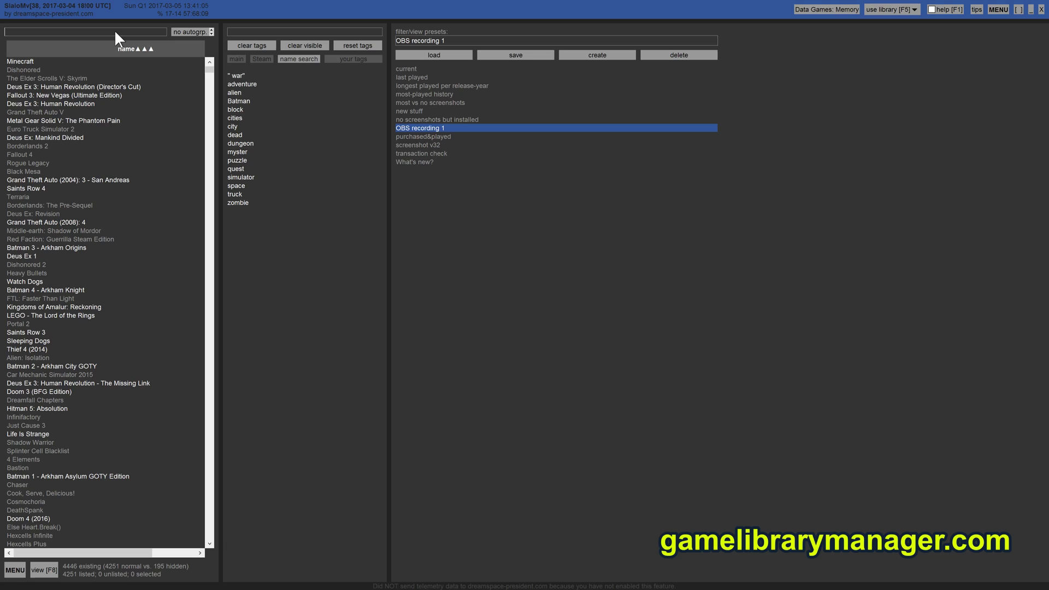
{"action": "type", "text": "gaunt"}
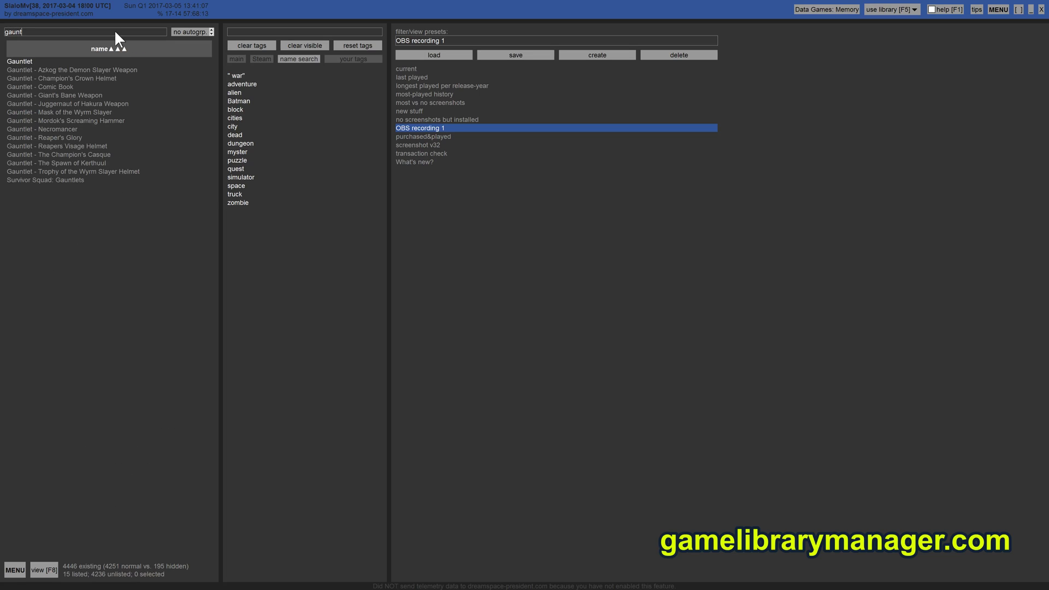
{"action": "type", "text": " weap"}
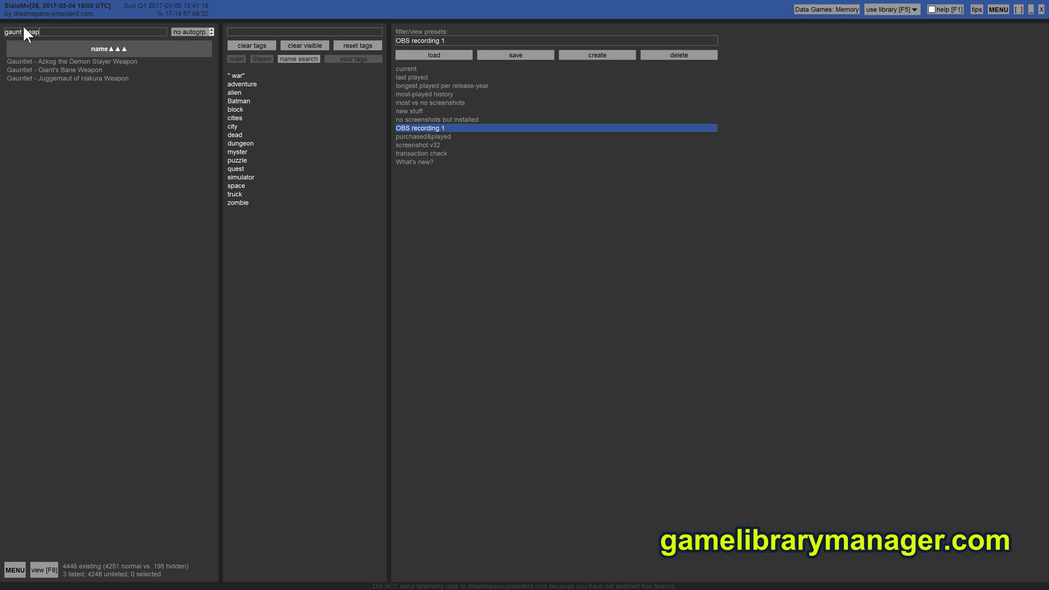
{"action": "mouse_move", "coordinate": [184, 17]}
{"action": "key", "text": "Left"}
{"action": "key", "text": "Left"}
{"action": "type", "text": "!"}
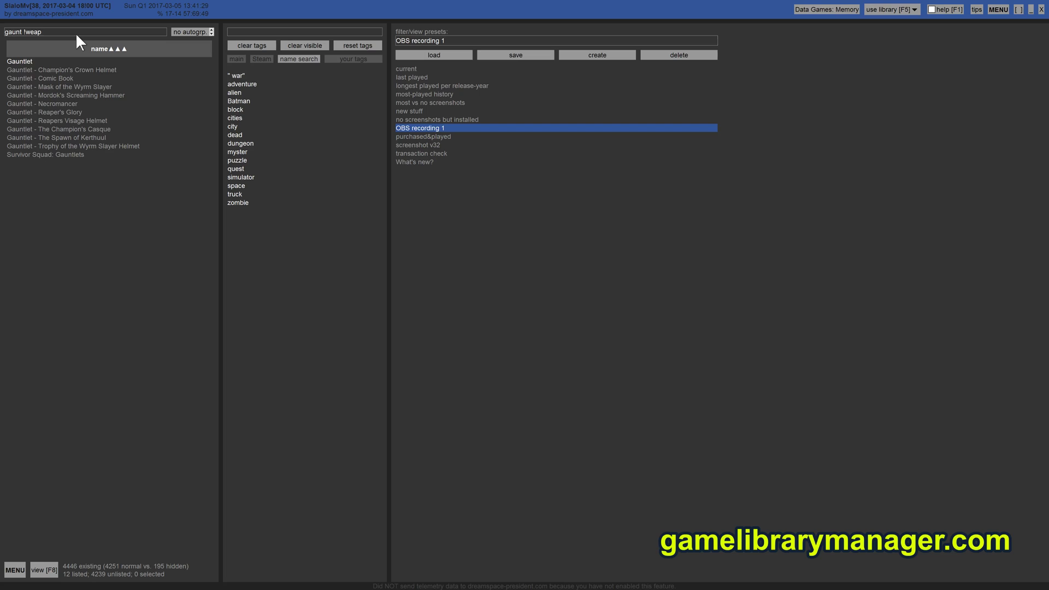
{"action": "key", "text": "Escape"}
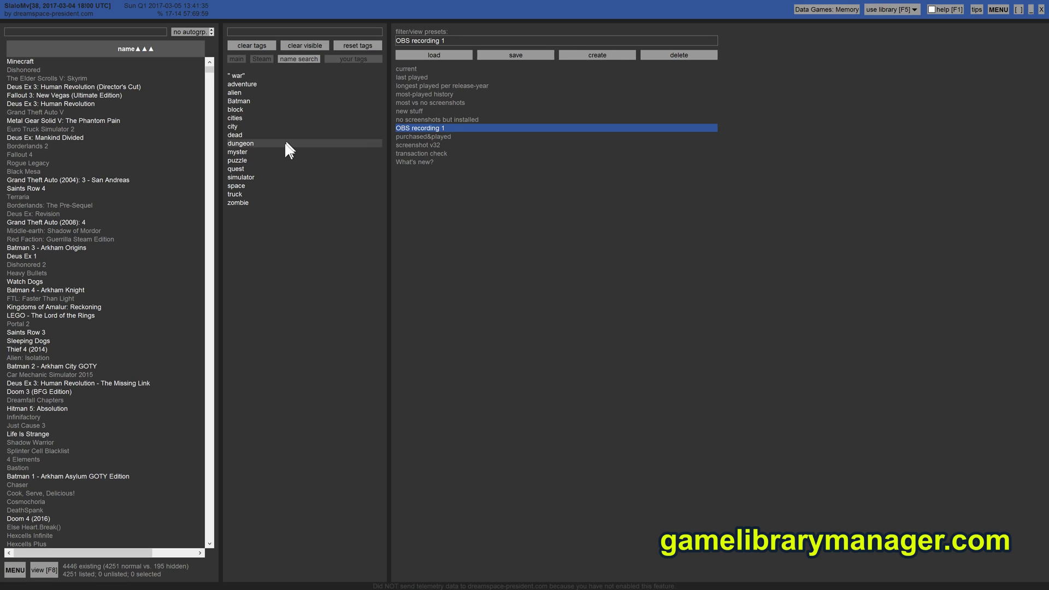
{"action": "left_click", "coordinate": [257, 194]}
{"action": "left_click", "coordinate": [257, 178]}
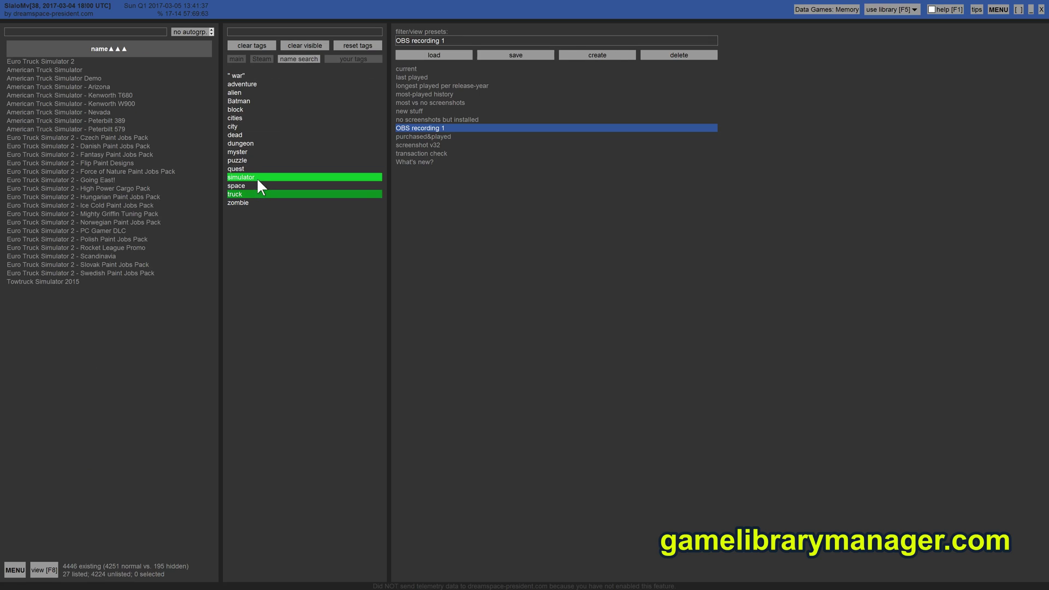
{"action": "left_click", "coordinate": [257, 175]}
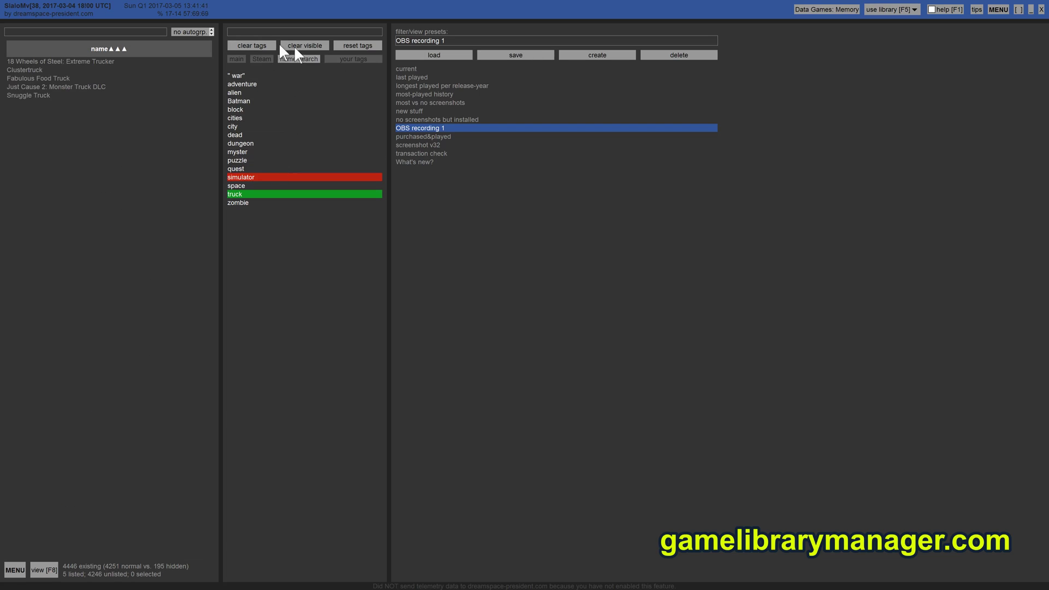
{"action": "left_click", "coordinate": [345, 58]}
{"action": "left_click", "coordinate": [288, 278]}
{"action": "left_click", "coordinate": [287, 304]}
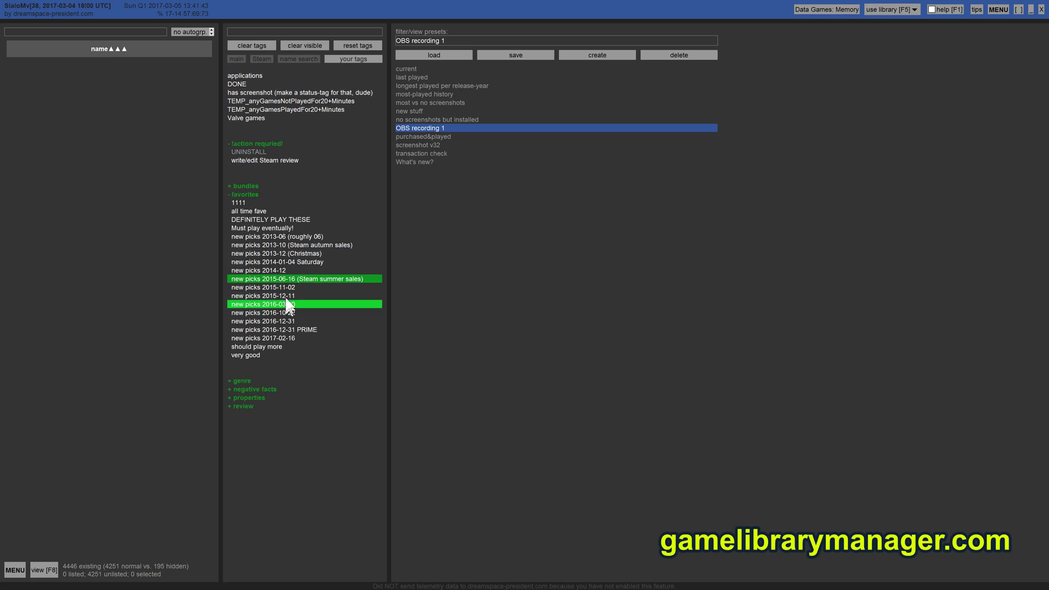
{"action": "left_click", "coordinate": [284, 270]}
{"action": "left_click", "coordinate": [284, 254]}
{"action": "left_click", "coordinate": [284, 288]}
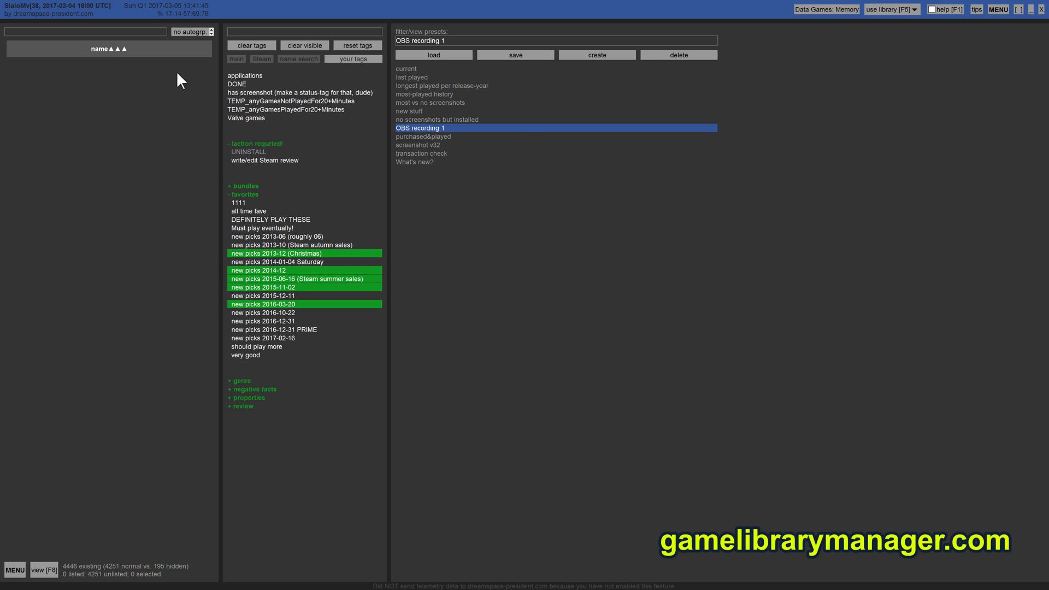
- Filter the Steam property tags by Downloadable Content, level editor, Mods and Oculus Rift
{"action": "left_click", "coordinate": [298, 59]}
{"action": "left_click", "coordinate": [251, 46]}
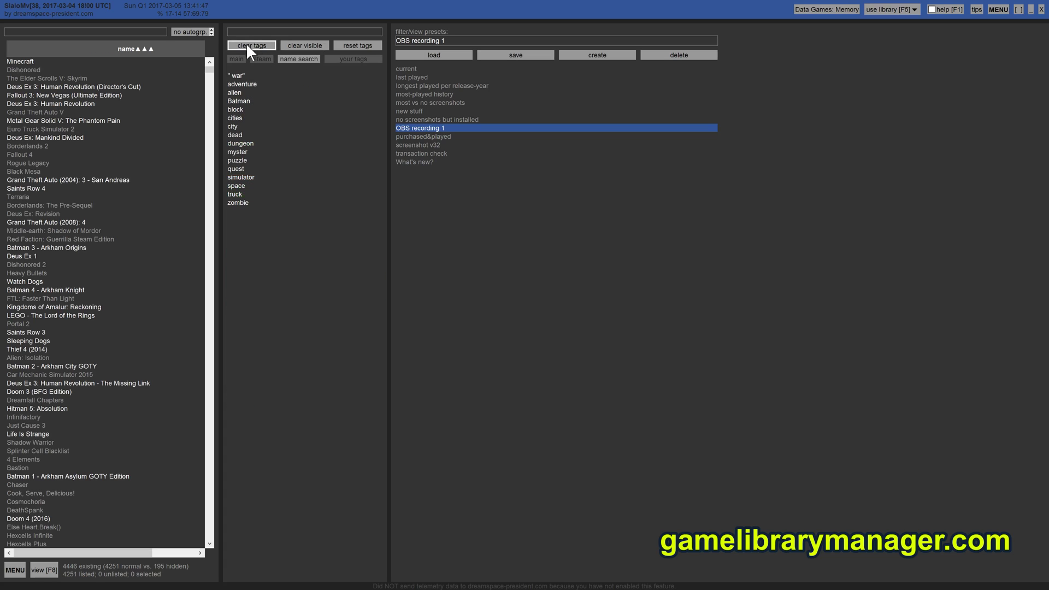
{"action": "left_click", "coordinate": [262, 59]}
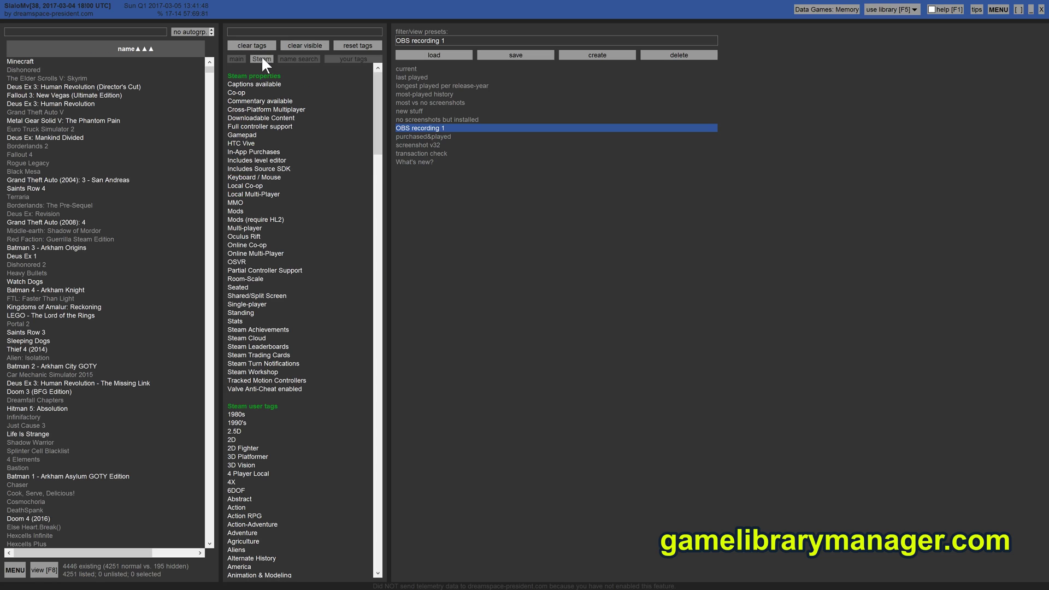
{"action": "left_click", "coordinate": [266, 117]}
{"action": "left_click", "coordinate": [254, 160]}
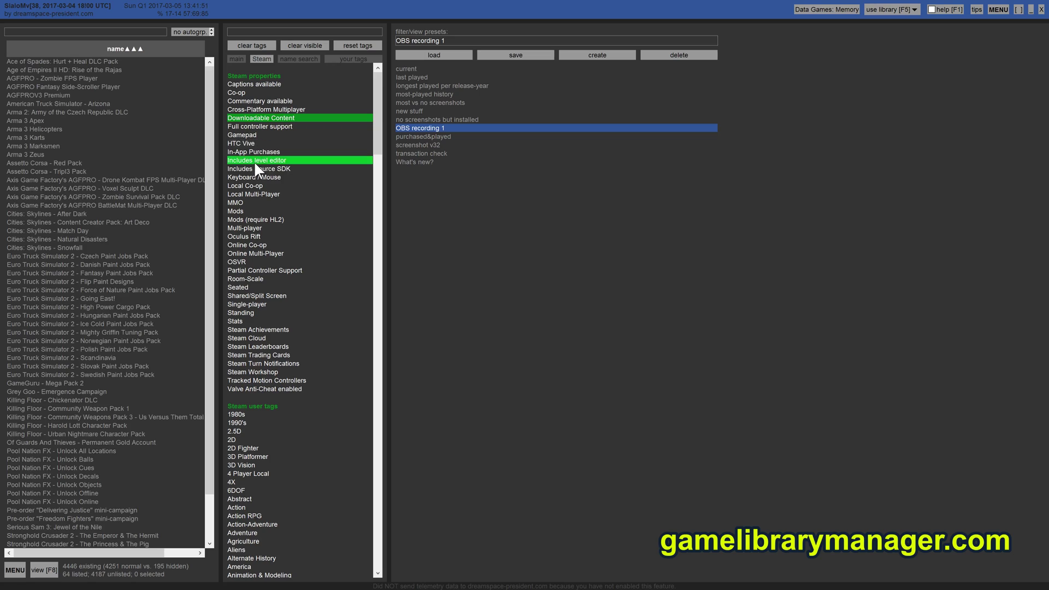
{"action": "left_click", "coordinate": [254, 210]}
{"action": "left_click", "coordinate": [254, 236]}
- Add Room-Scale and Standing requirements, drop Oculus Rift, then clear all tag filters
{"action": "left_click", "coordinate": [248, 278]}
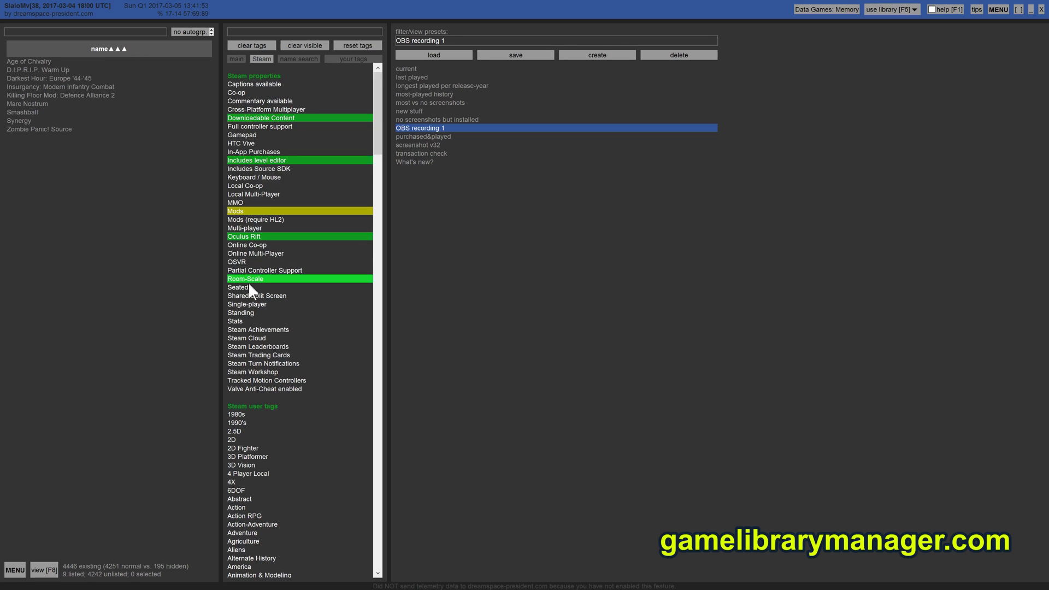
{"action": "left_click", "coordinate": [258, 313]}
{"action": "scroll", "coordinate": [259, 215], "scroll_direction": "down", "scroll_amount": 5}
{"action": "scroll", "coordinate": [261, 202], "scroll_direction": "up", "scroll_amount": 5}
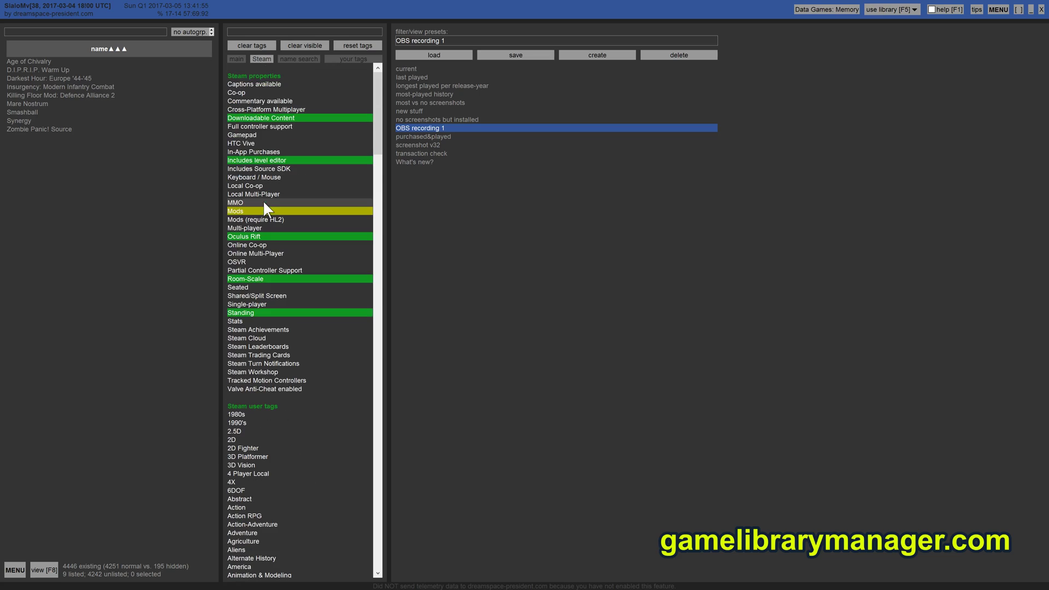
{"action": "left_click", "coordinate": [263, 237]}
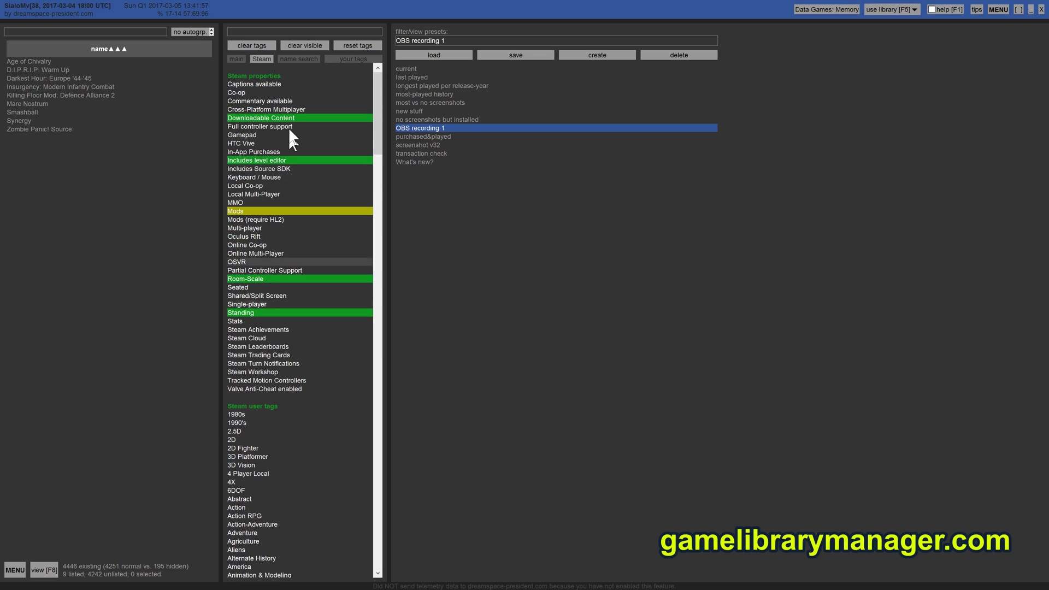
{"action": "left_click", "coordinate": [262, 45]}
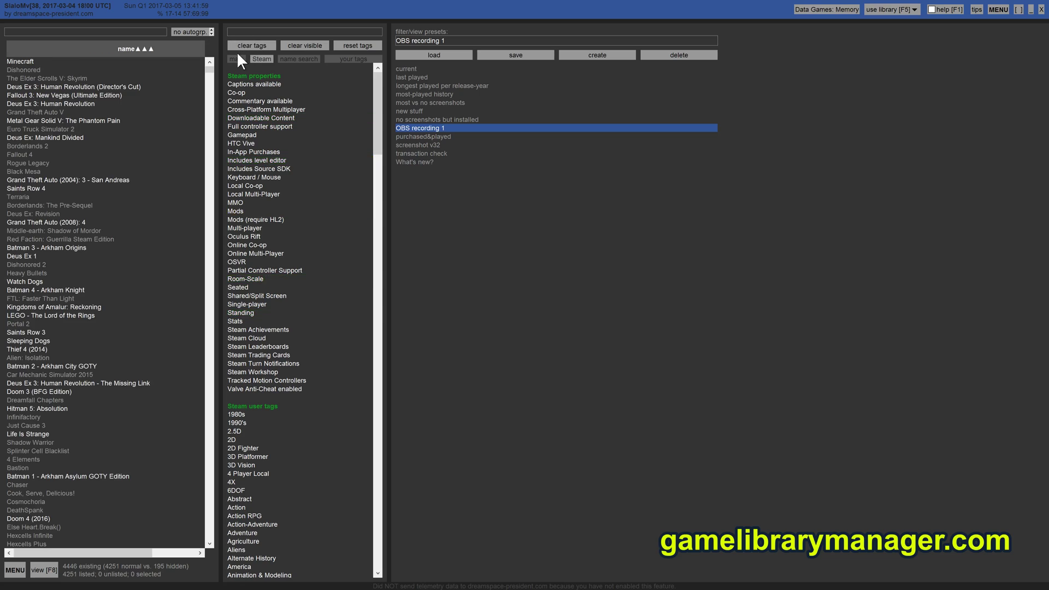
- On the status tags, briefly filter to owned games, then to installed games
{"action": "left_click", "coordinate": [236, 59]}
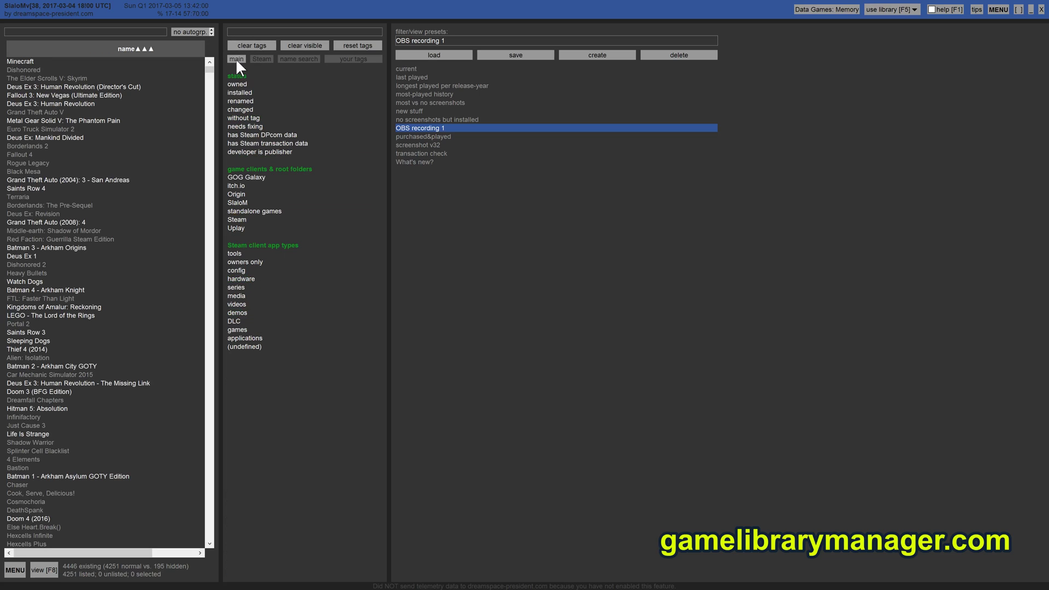
{"action": "left_click", "coordinate": [260, 84]}
{"action": "left_click", "coordinate": [259, 84]}
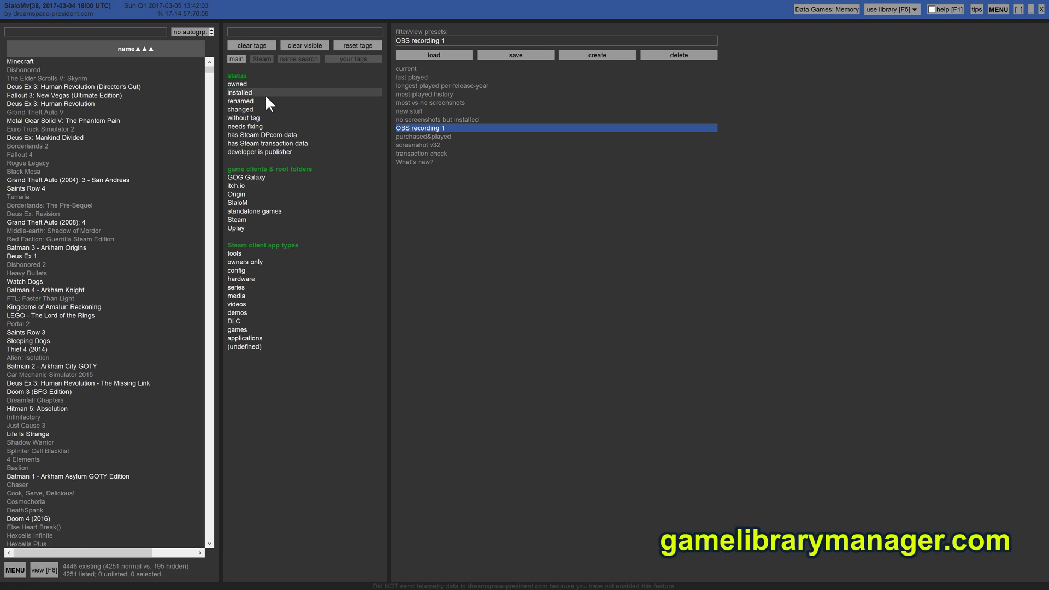
{"action": "left_click", "coordinate": [264, 93]}
{"action": "left_click", "coordinate": [260, 92]}
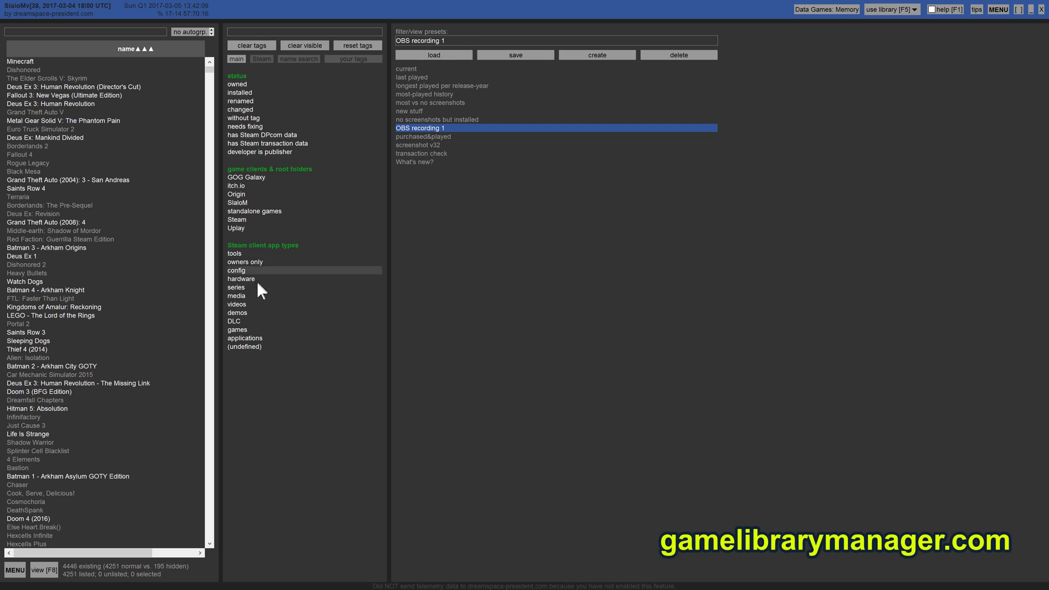
- Try Steam, owned and unowned filters, clear them, then keep only renamed games
{"action": "left_click", "coordinate": [247, 218]}
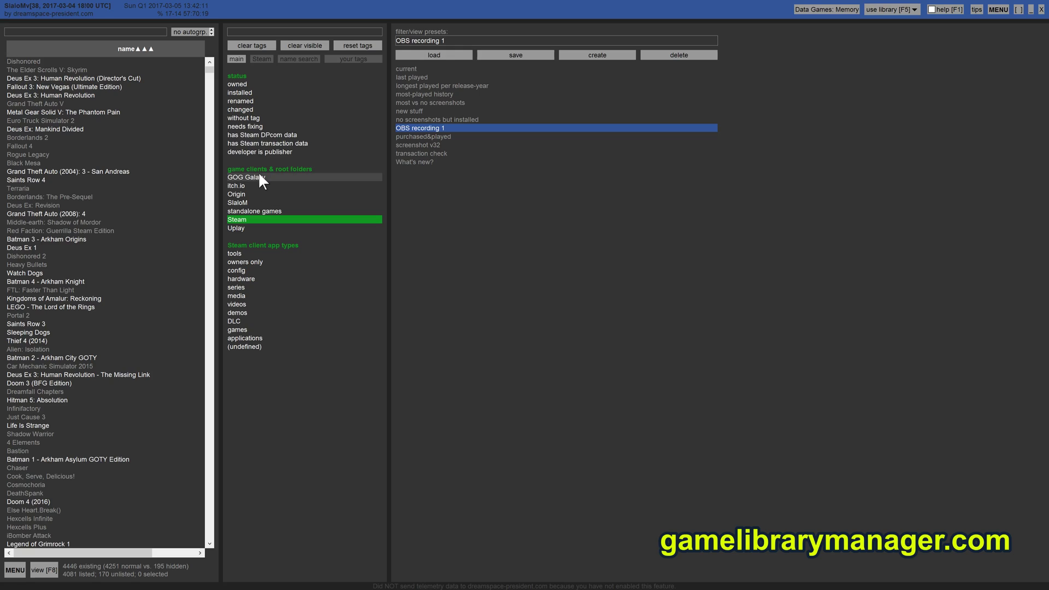
{"action": "left_click", "coordinate": [245, 85]}
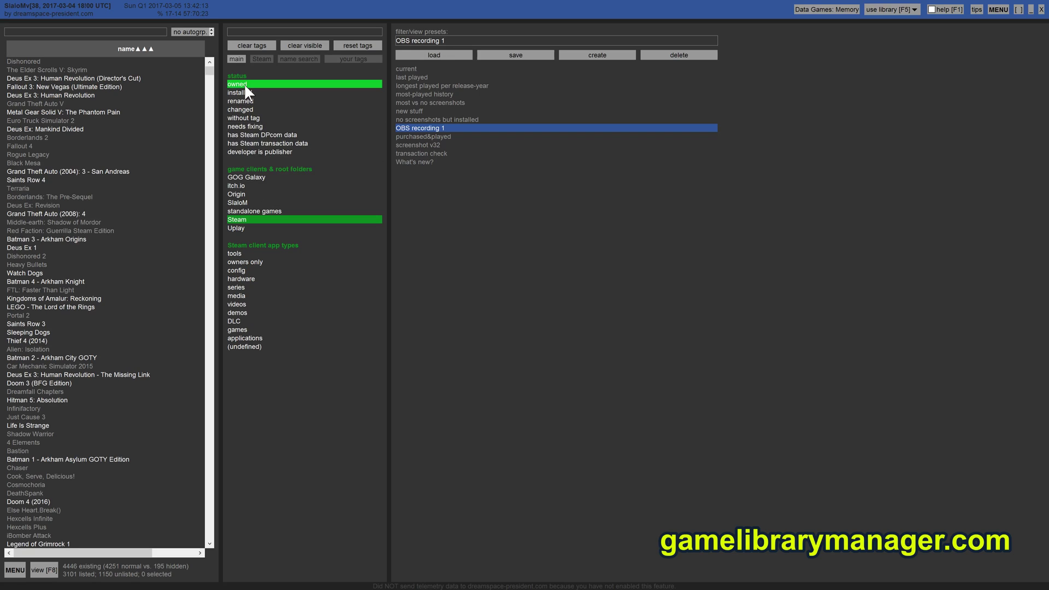
{"action": "left_click", "coordinate": [245, 83]}
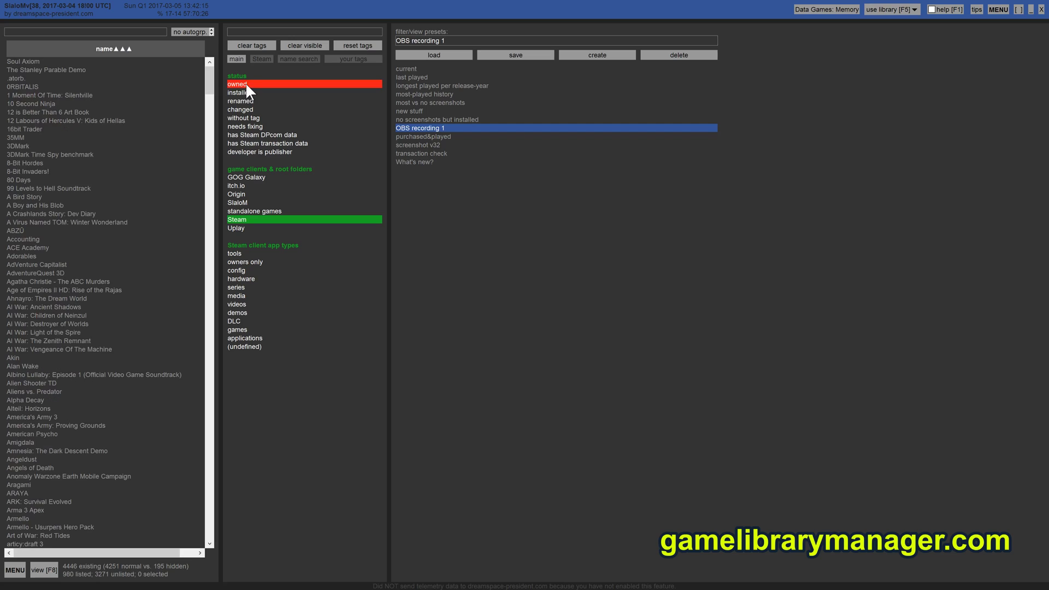
{"action": "mouse_move", "coordinate": [208, 76]}
{"action": "left_mouse_down"}
{"action": "mouse_move", "coordinate": [203, 340]}
{"action": "mouse_move", "coordinate": [213, 549]}
{"action": "mouse_move", "coordinate": [206, 68]}
{"action": "left_mouse_up"}
{"action": "left_click", "coordinate": [248, 83]}
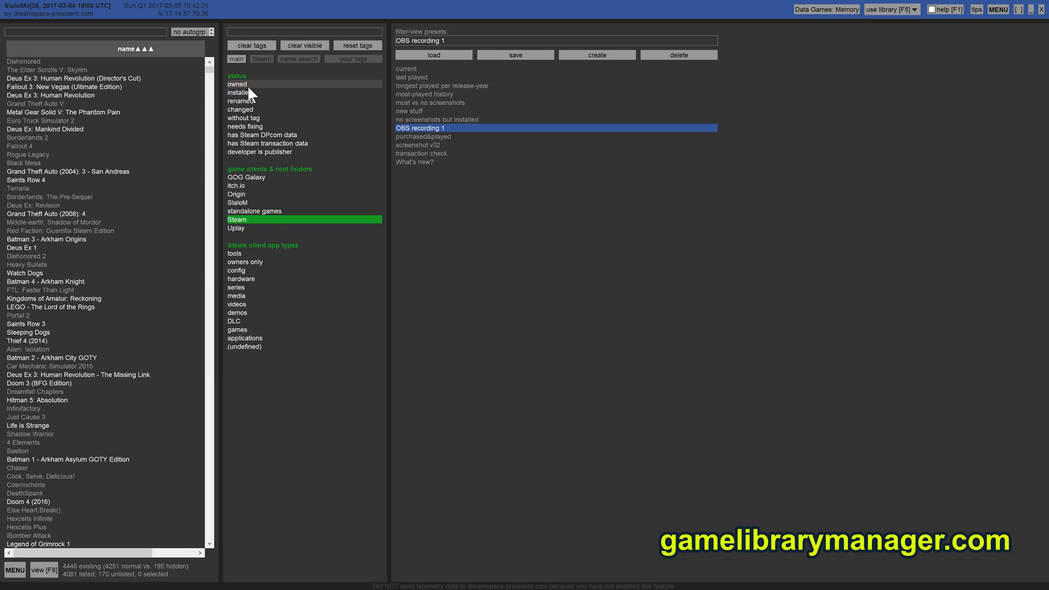
{"action": "left_click", "coordinate": [265, 220]}
{"action": "left_click", "coordinate": [257, 89]}
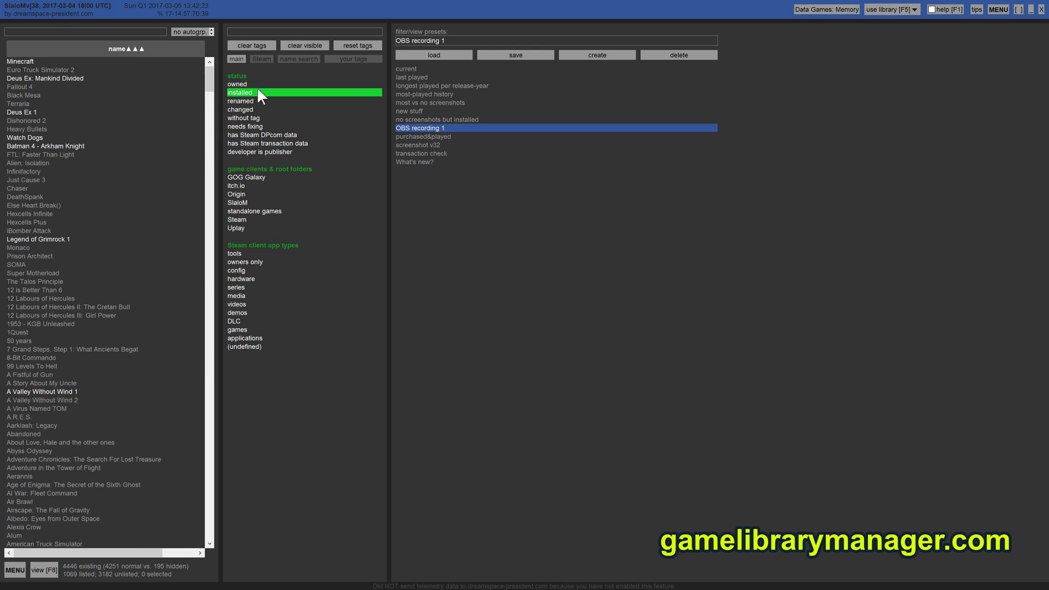
{"action": "left_click", "coordinate": [256, 91]}
{"action": "left_click", "coordinate": [252, 102]}
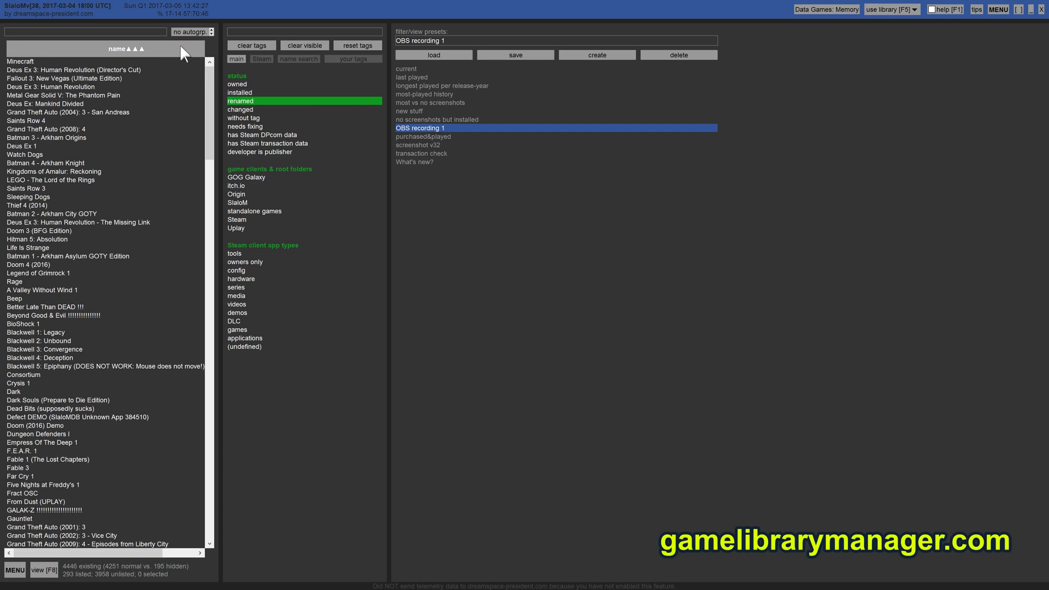
- Sort by name, drop the renamed filter, and compare original and custom titles for Blackwell 1: Legacy
{"action": "left_click", "coordinate": [141, 48]}
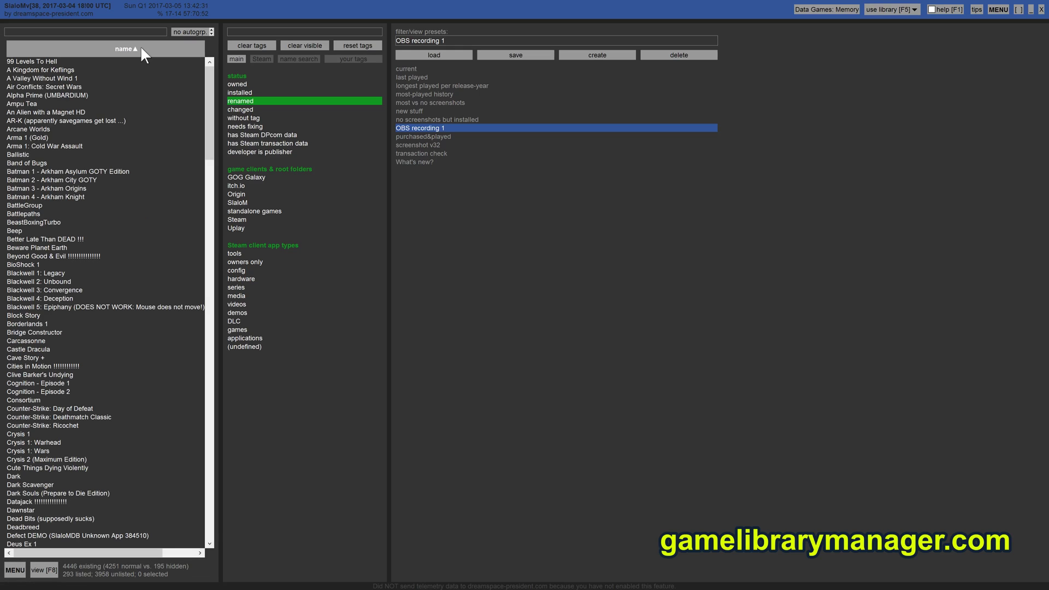
{"action": "left_click", "coordinate": [240, 97]}
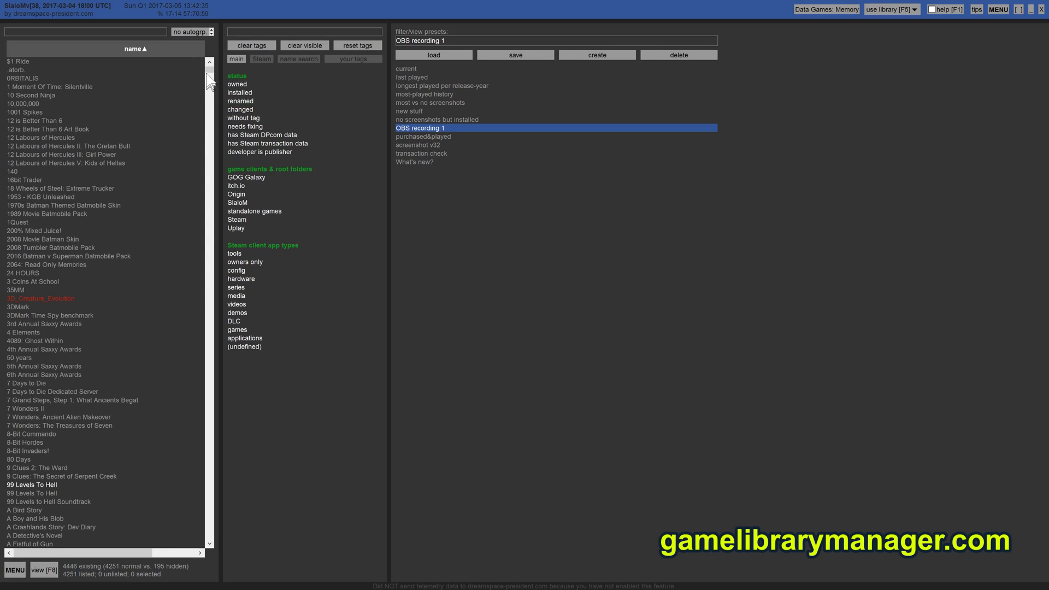
{"action": "left_click_drag", "start_coordinate": [210, 68], "coordinate": [207, 115]}
{"action": "left_click", "coordinate": [115, 265]}
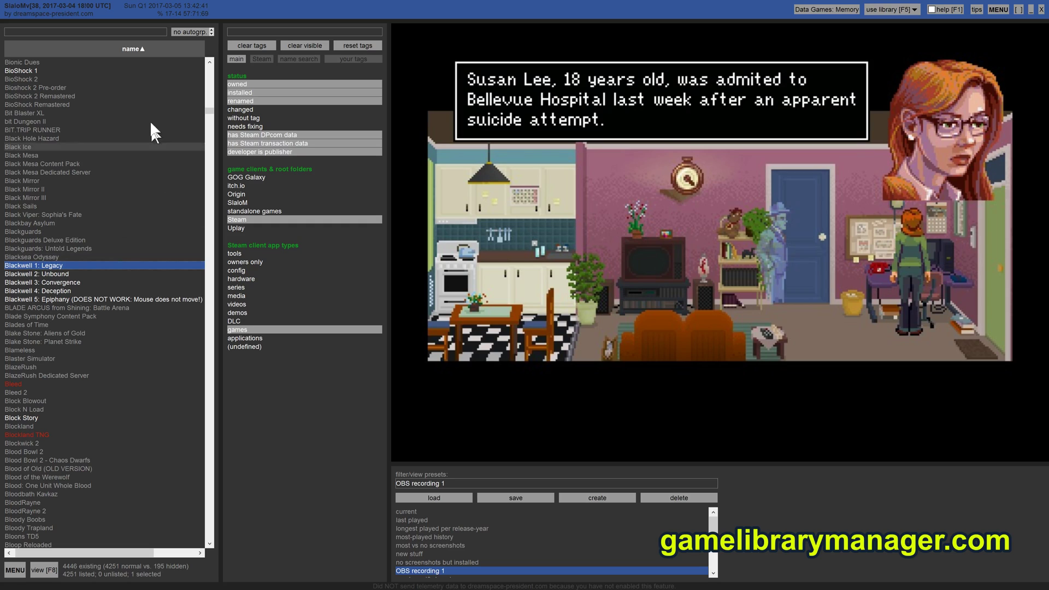
{"action": "left_click", "coordinate": [137, 47]}
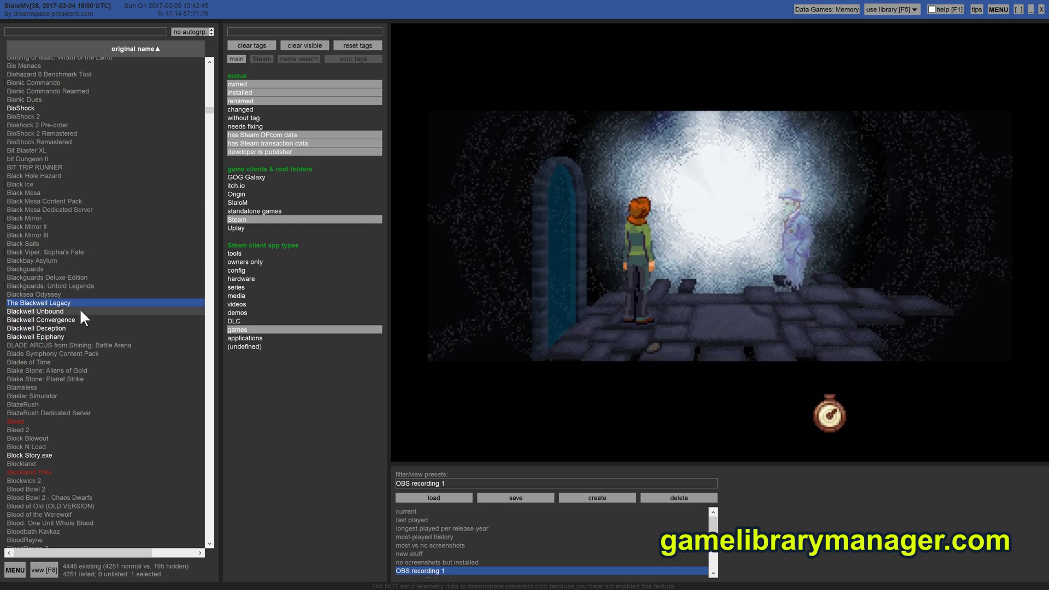
{"action": "left_click", "coordinate": [103, 47]}
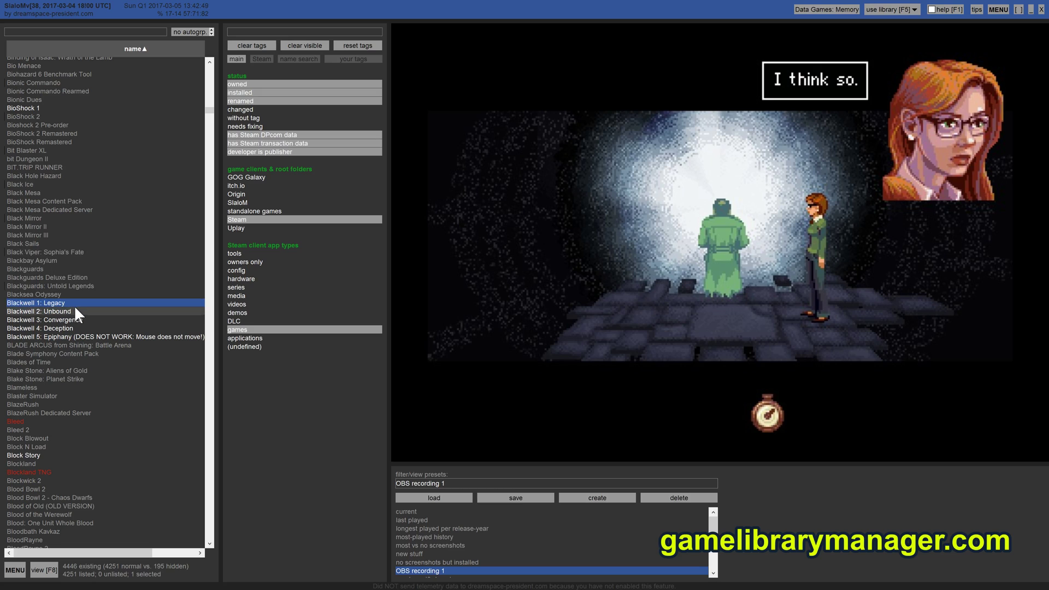
- Select X-COM (1994): UFO Defense and toggle between its original and custom name
{"action": "left_click_drag", "start_coordinate": [210, 109], "coordinate": [178, 588]}
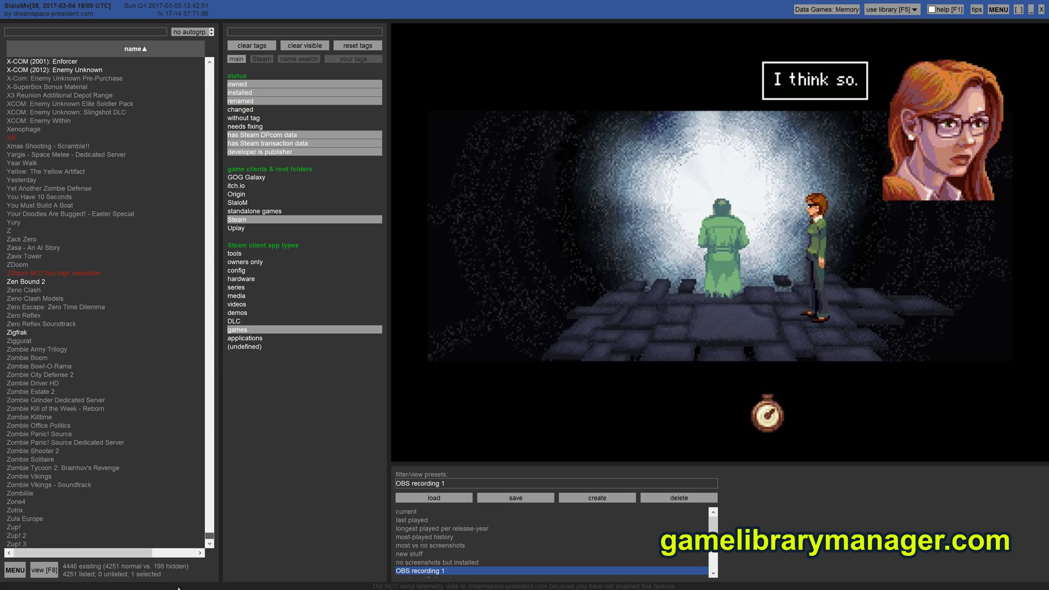
{"action": "scroll", "coordinate": [146, 354], "scroll_direction": "up", "scroll_amount": 16}
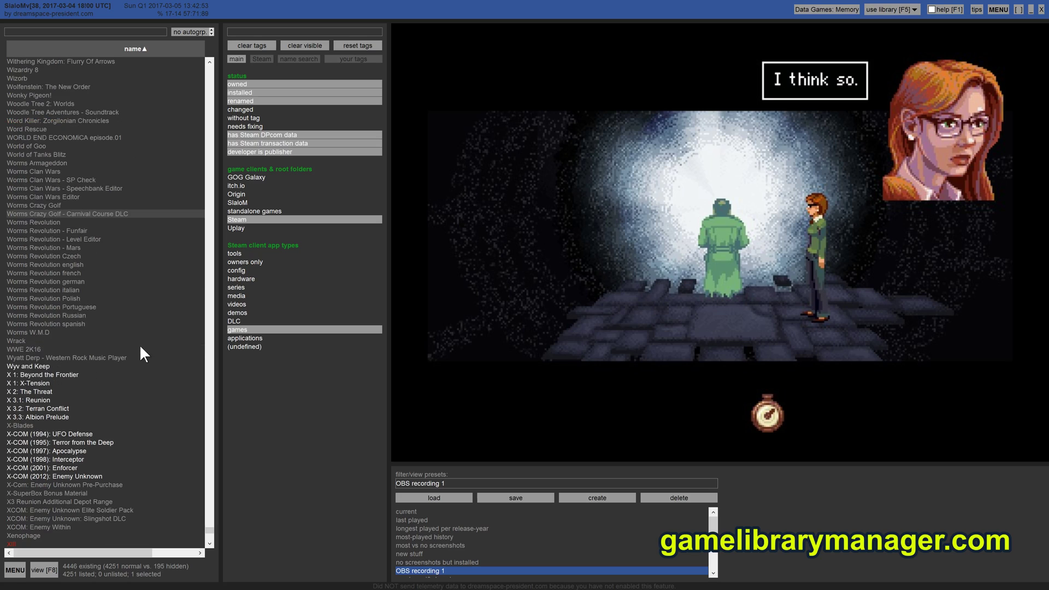
{"action": "scroll", "coordinate": [77, 377], "scroll_direction": "down", "scroll_amount": 3}
{"action": "left_click", "coordinate": [78, 365]}
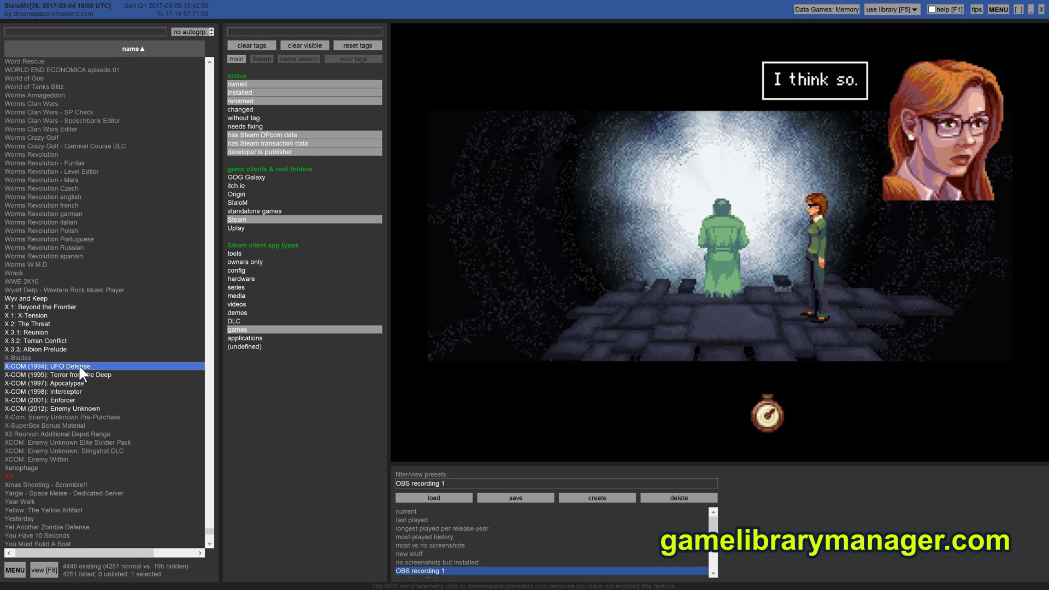
{"action": "left_click", "coordinate": [122, 48]}
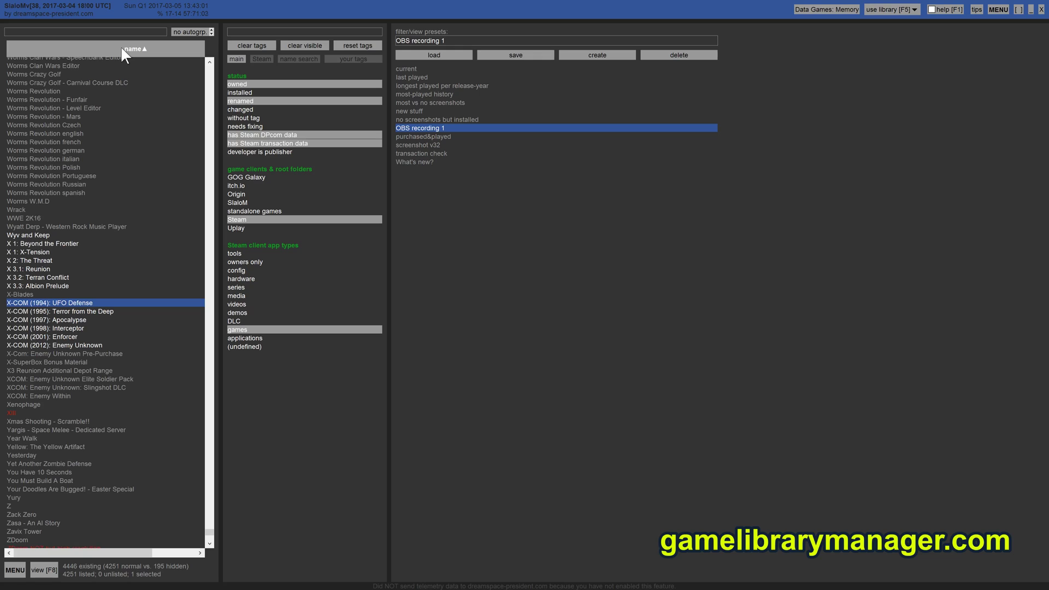
{"action": "left_click", "coordinate": [121, 48]}
- Show original titles for all six X-COM games, then select X-COM: UFO Defense alone
{"action": "left_click_drag", "start_coordinate": [63, 302], "coordinate": [75, 344]}
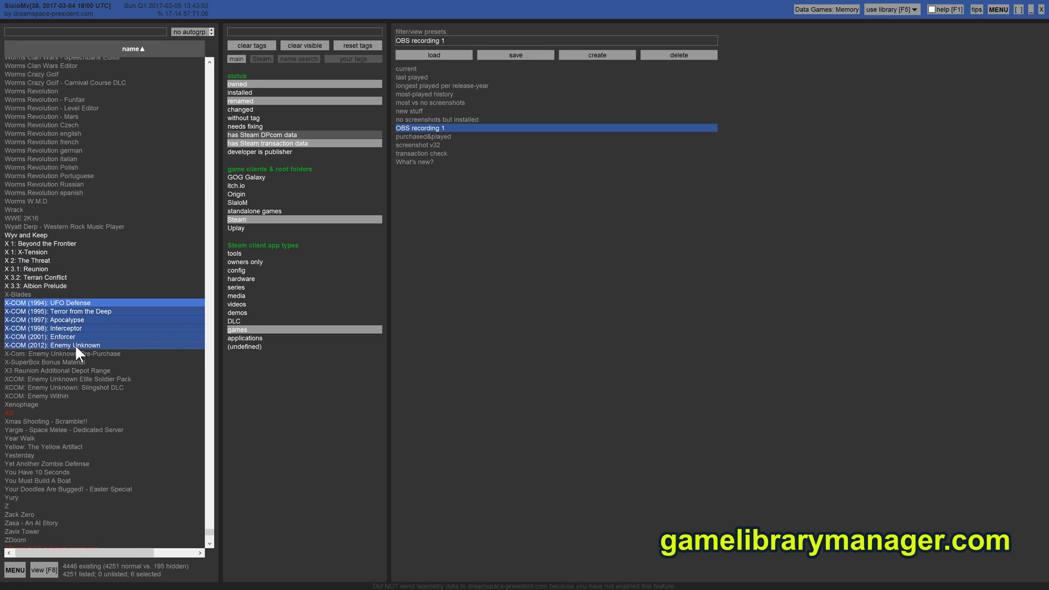
{"action": "left_click", "coordinate": [111, 47]}
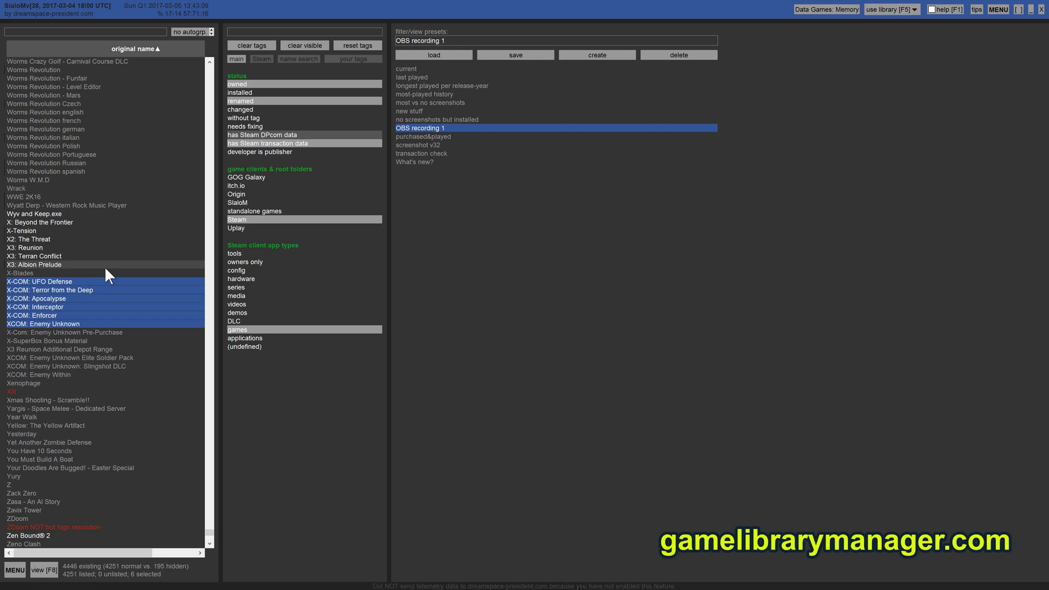
{"action": "left_click", "coordinate": [92, 282]}
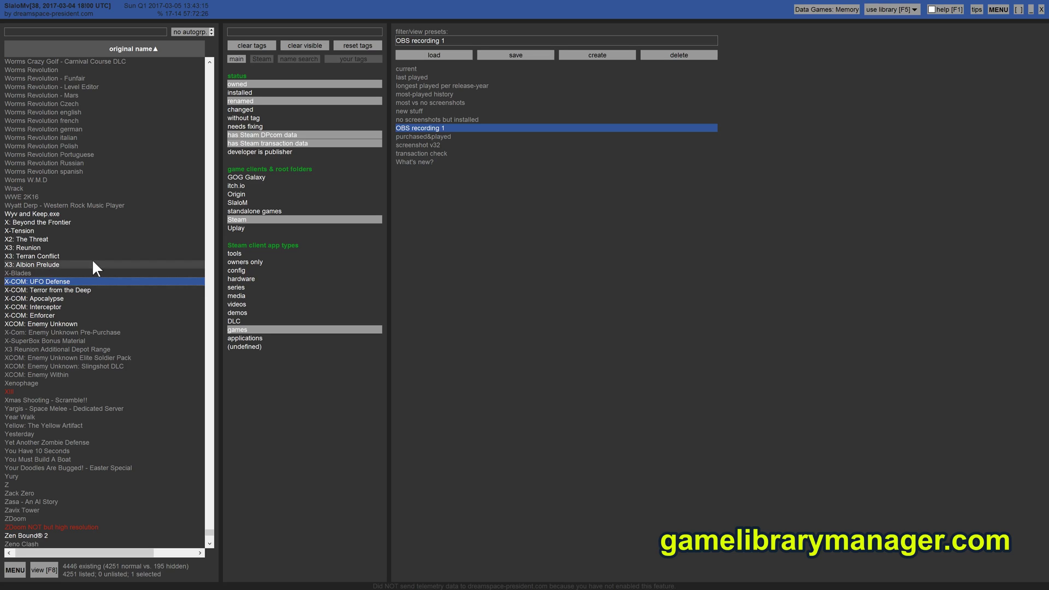
{"action": "scroll", "coordinate": [95, 258], "scroll_direction": "up", "scroll_amount": 8}
{"action": "scroll", "coordinate": [104, 257], "scroll_direction": "up", "scroll_amount": 20}
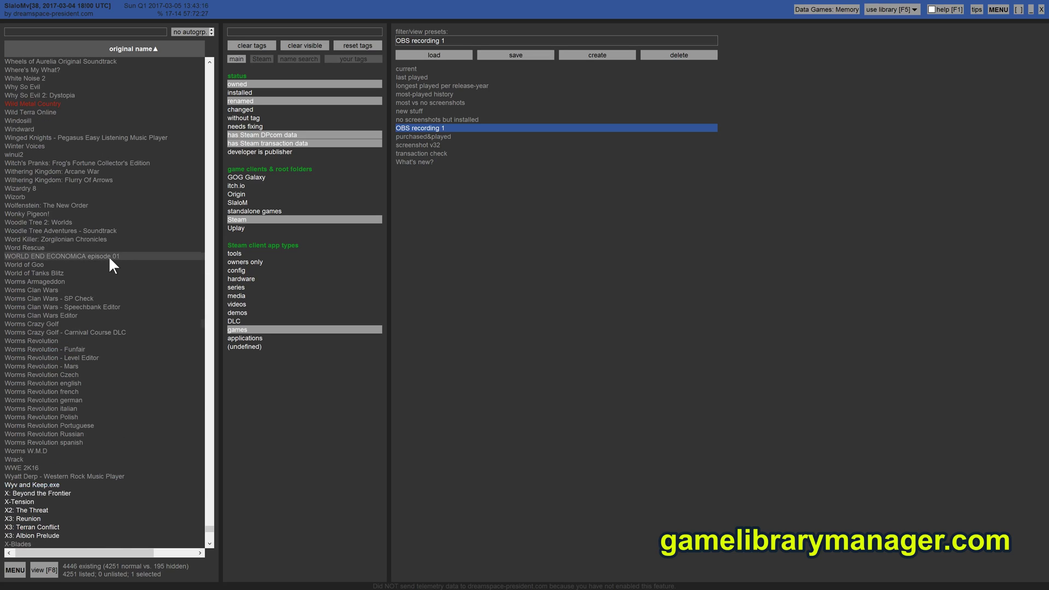
- Sort the library randomly without rerolling, select Splinter Cell Conviction, and reopen the sort options
{"action": "right_click", "coordinate": [115, 49]}
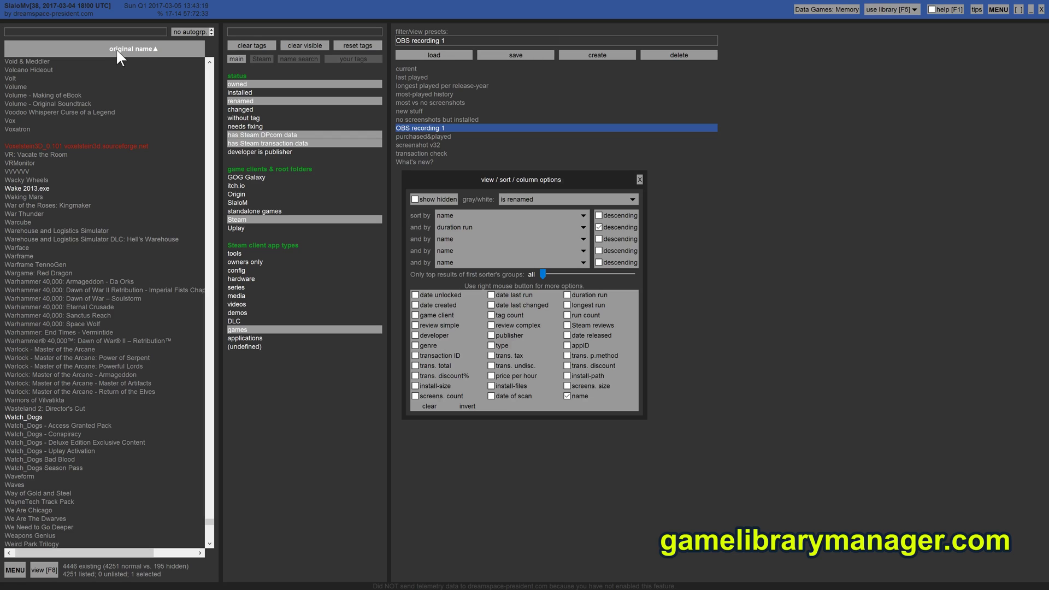
{"action": "left_click", "coordinate": [475, 215]}
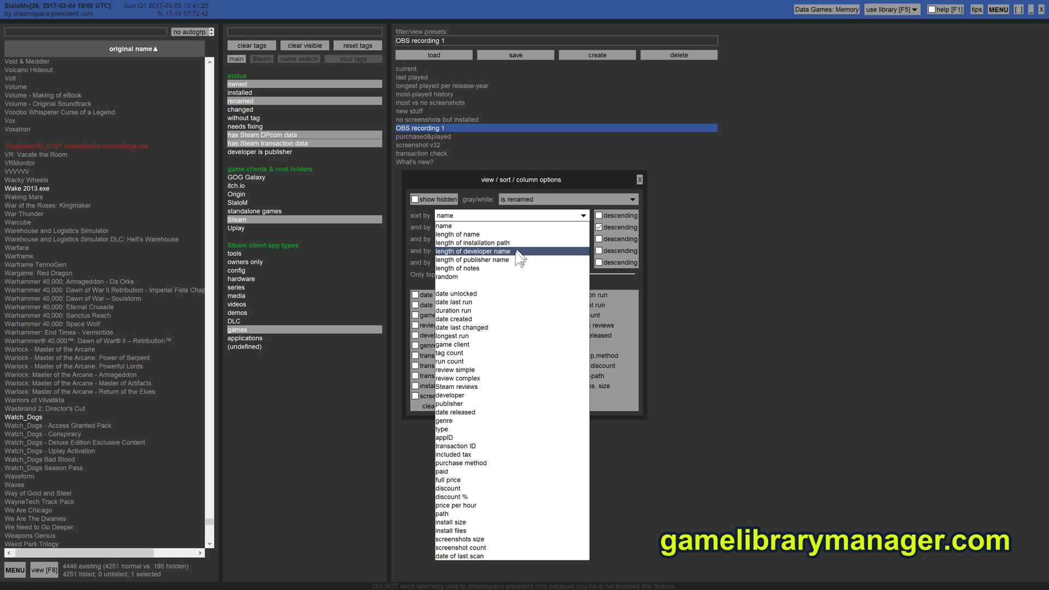
{"action": "left_click", "coordinate": [471, 277]}
{"action": "left_click", "coordinate": [532, 320]}
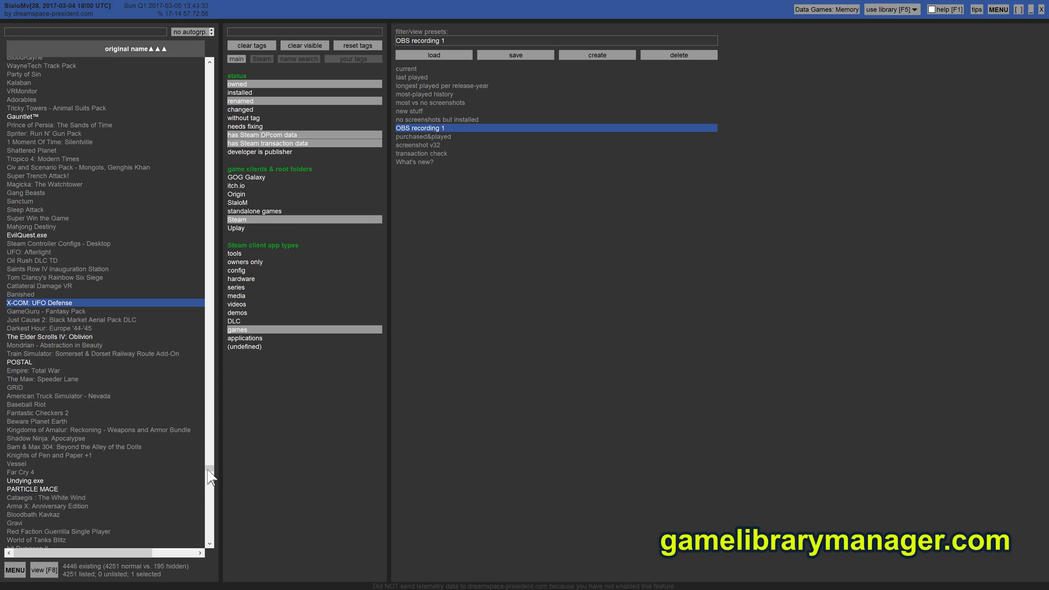
{"action": "left_click_drag", "start_coordinate": [209, 468], "coordinate": [209, 63]}
{"action": "left_click", "coordinate": [67, 61]}
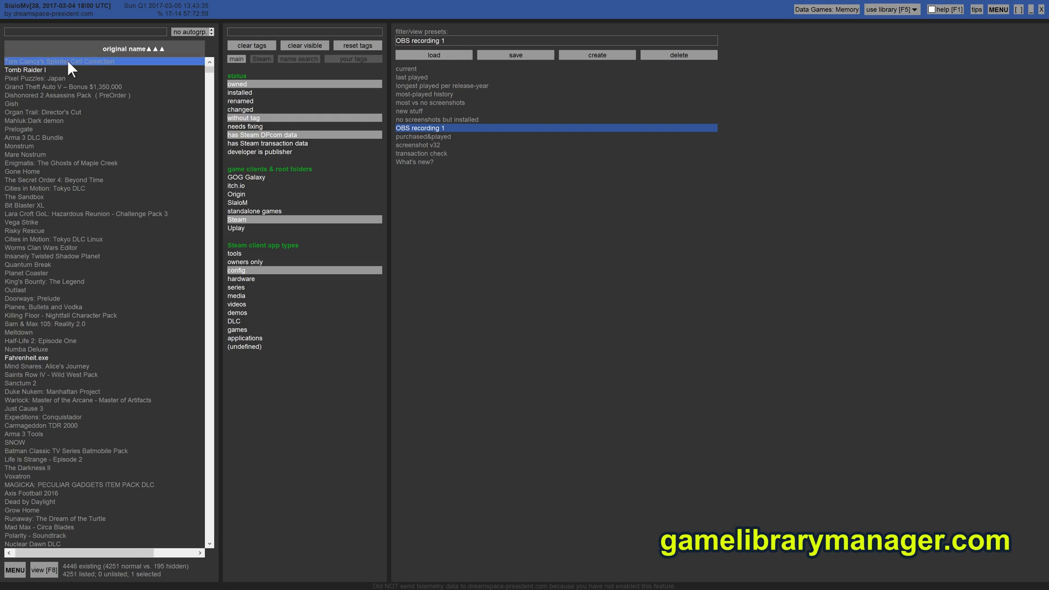
{"action": "right_click", "coordinate": [78, 42]}
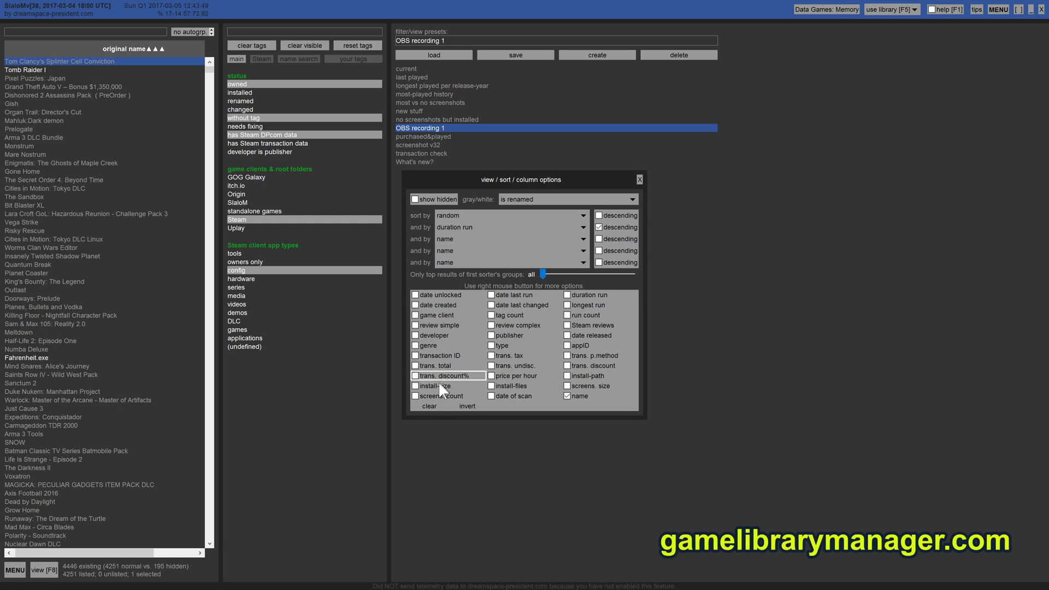
- Switch back to custom names and display every available column in the game list
{"action": "left_click", "coordinate": [430, 406]}
{"action": "left_click", "coordinate": [460, 406]}
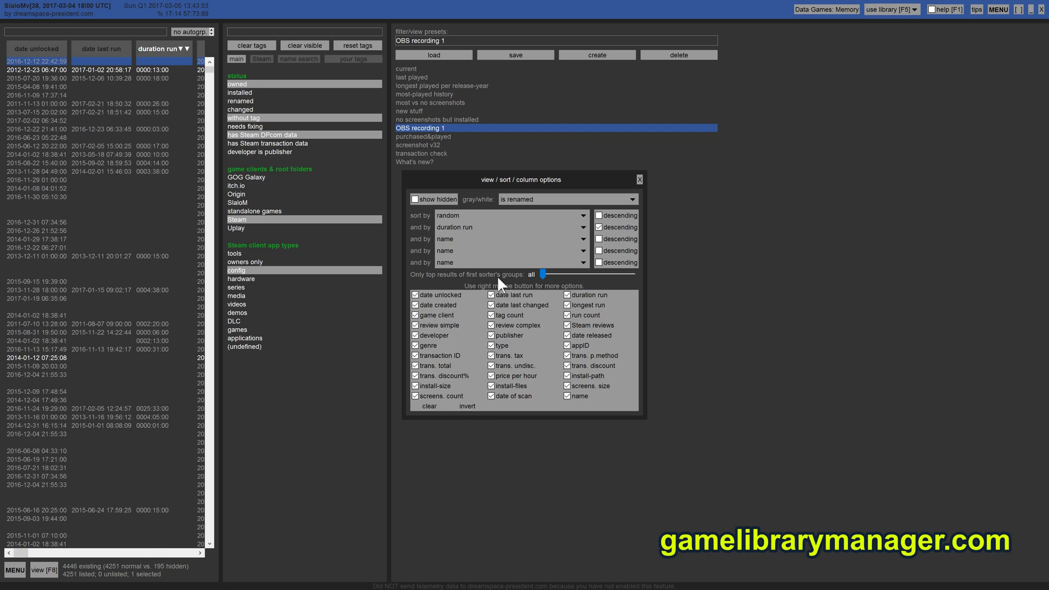
{"action": "mouse_move", "coordinate": [1, 178]}
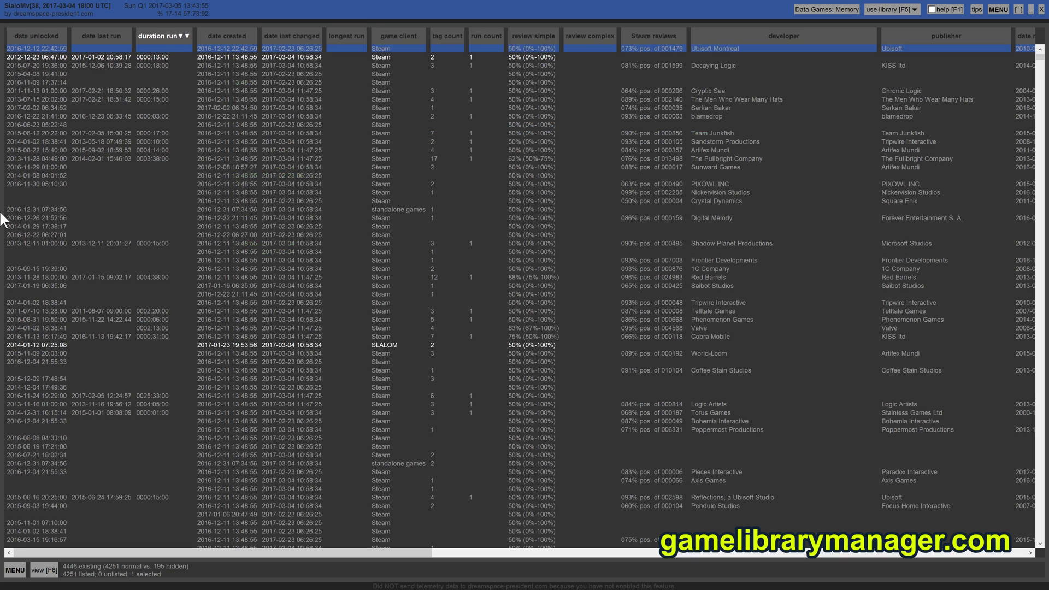
{"action": "left_click_drag", "start_coordinate": [167, 552], "coordinate": [11, 440]}
{"action": "mouse_move", "coordinate": [2, 371]}
- Keep only name plus a date last run column, sorted by date last run
{"action": "right_click", "coordinate": [84, 53]}
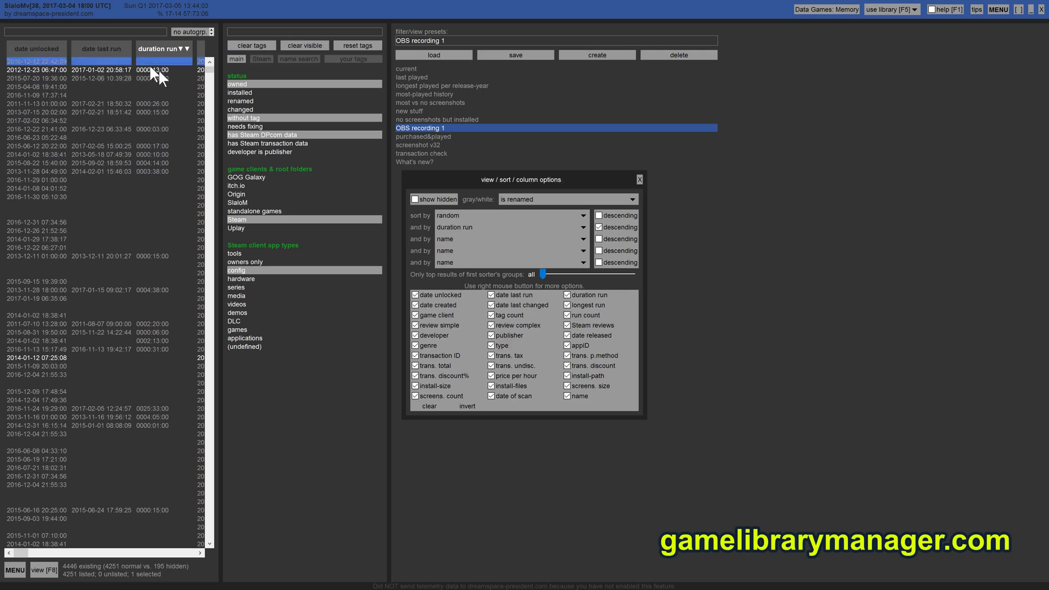
{"action": "left_click", "coordinate": [424, 407]}
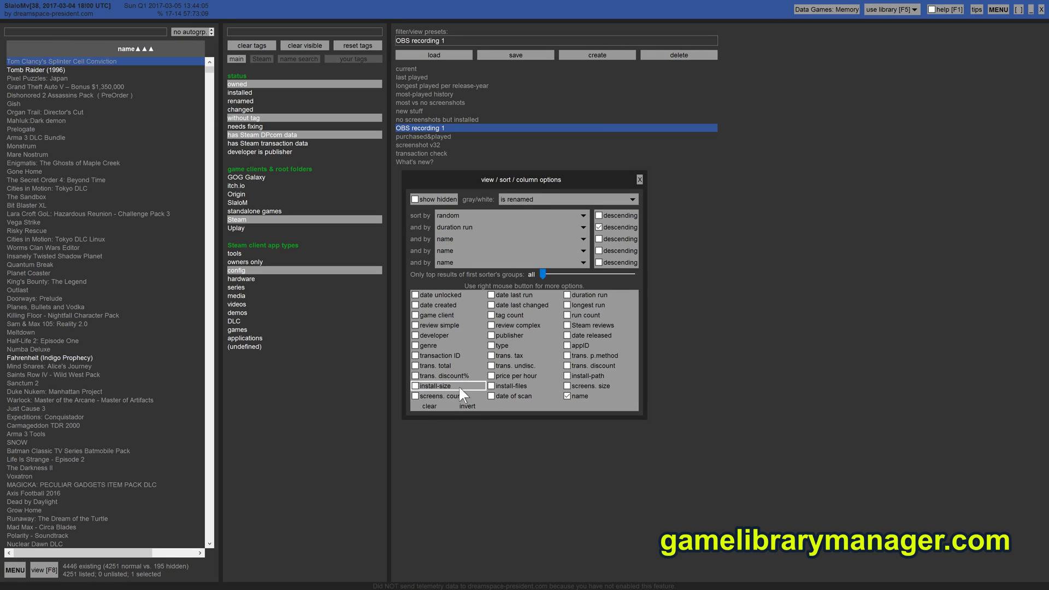
{"action": "left_click", "coordinate": [520, 294]}
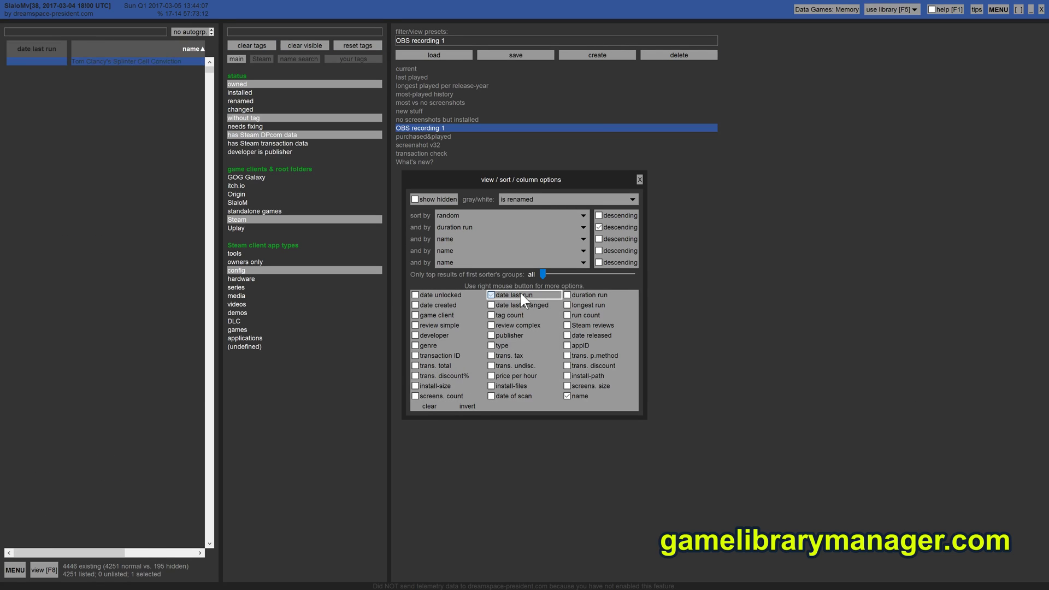
{"action": "left_click", "coordinate": [21, 43]}
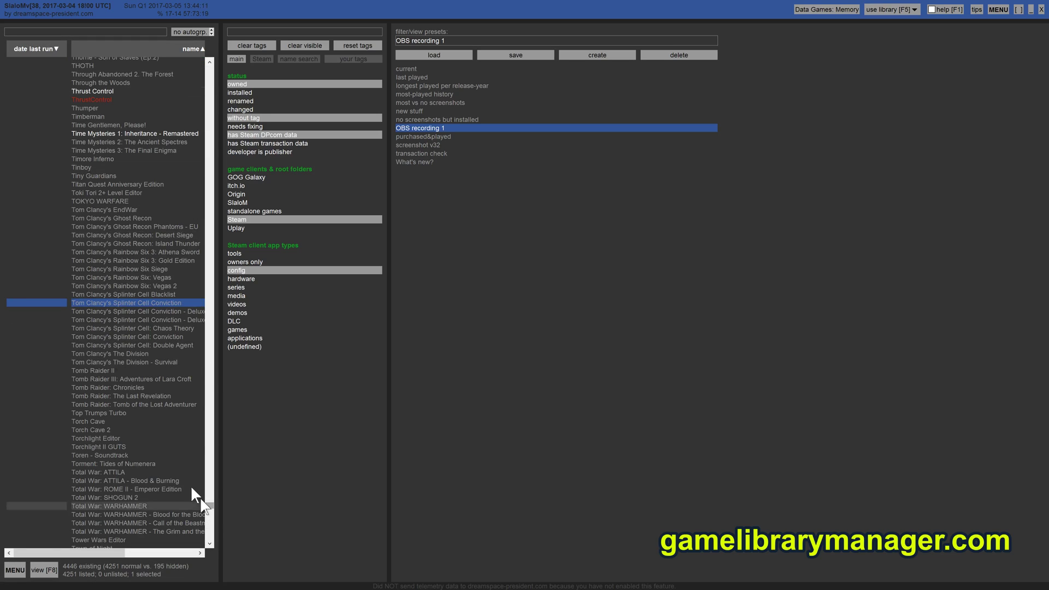
- Group date last run into half-year spans, showing only the top game per group
{"action": "double_click", "coordinate": [157, 465]}
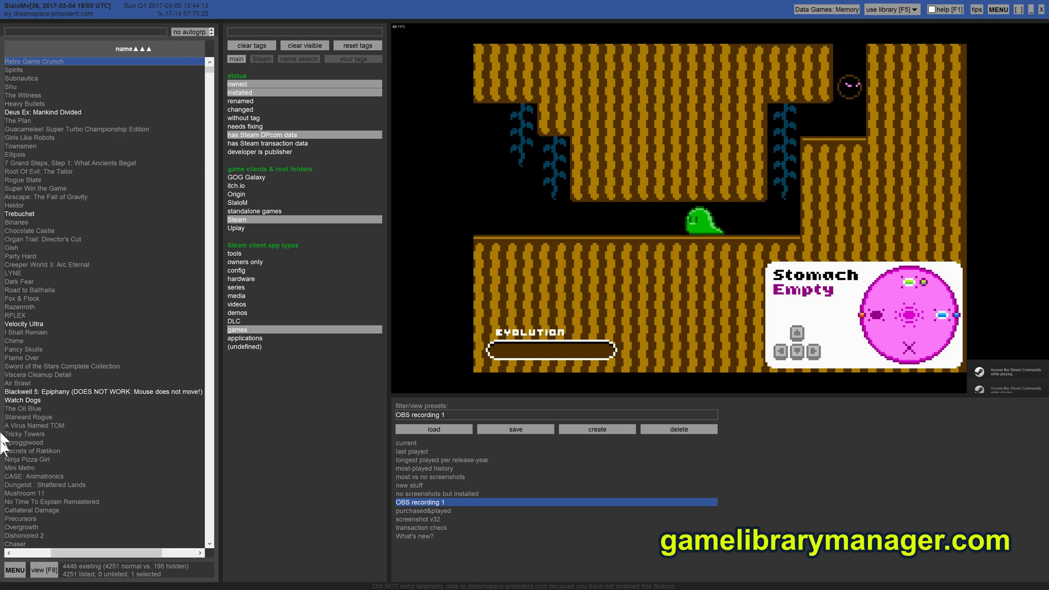
{"action": "scroll", "coordinate": [64, 106], "scroll_direction": "left", "scroll_amount": 3}
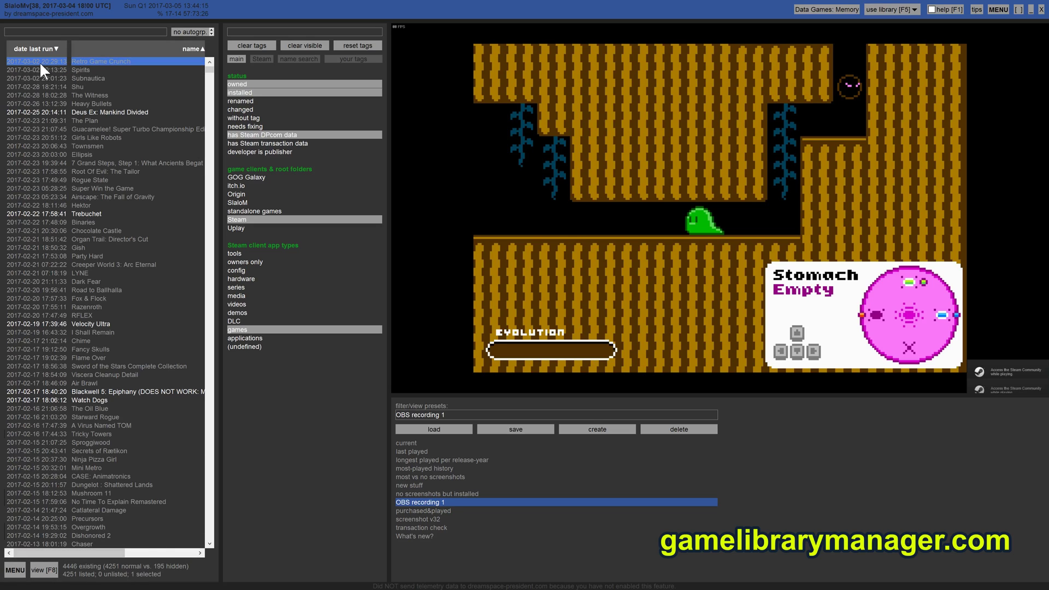
{"action": "right_click", "coordinate": [50, 41]}
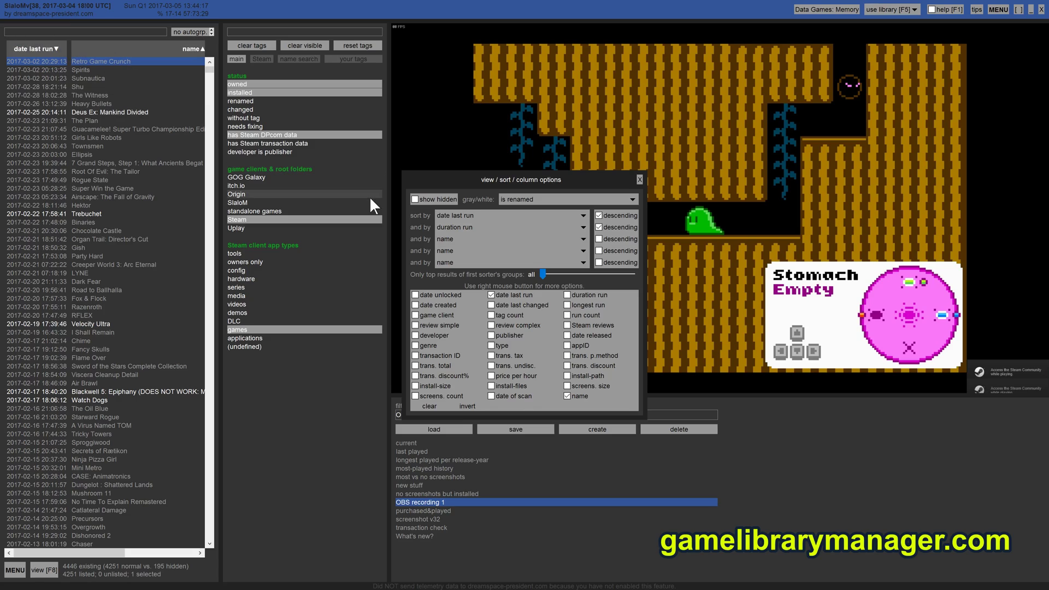
{"action": "right_click", "coordinate": [516, 295]}
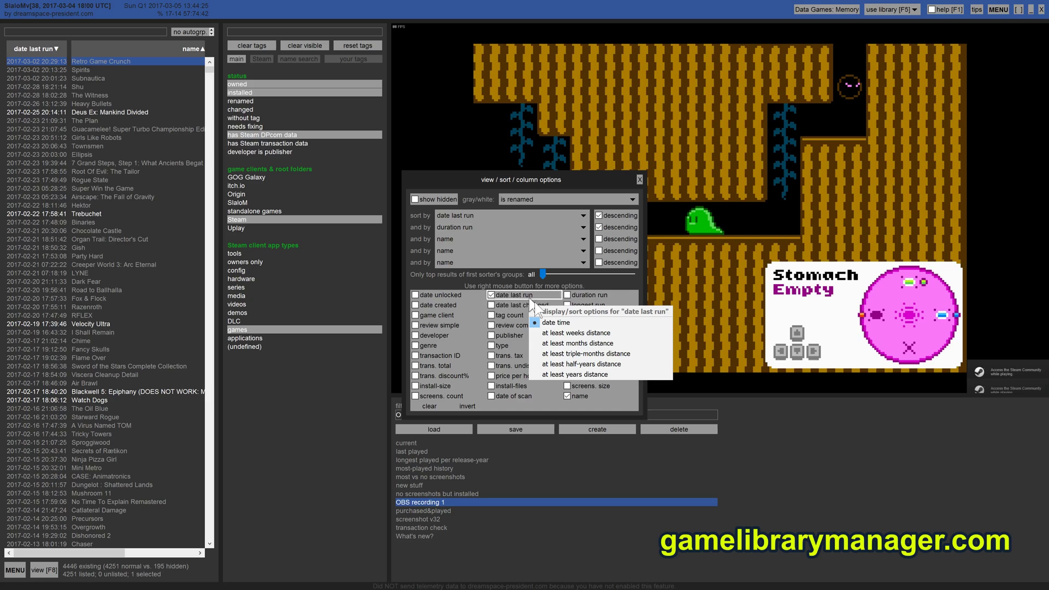
{"action": "left_click", "coordinate": [565, 364]}
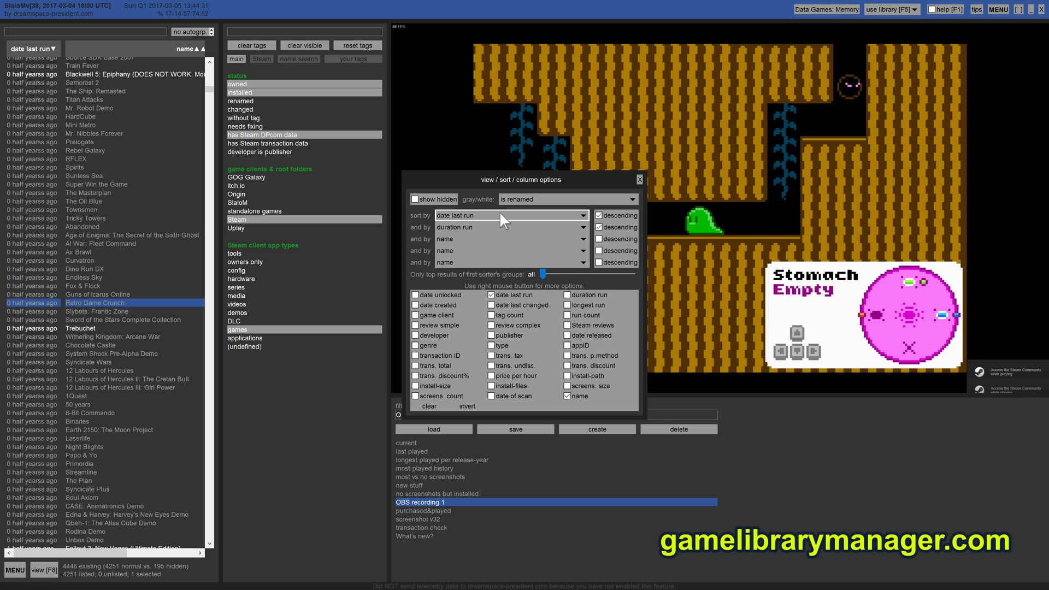
{"action": "left_click", "coordinate": [556, 274]}
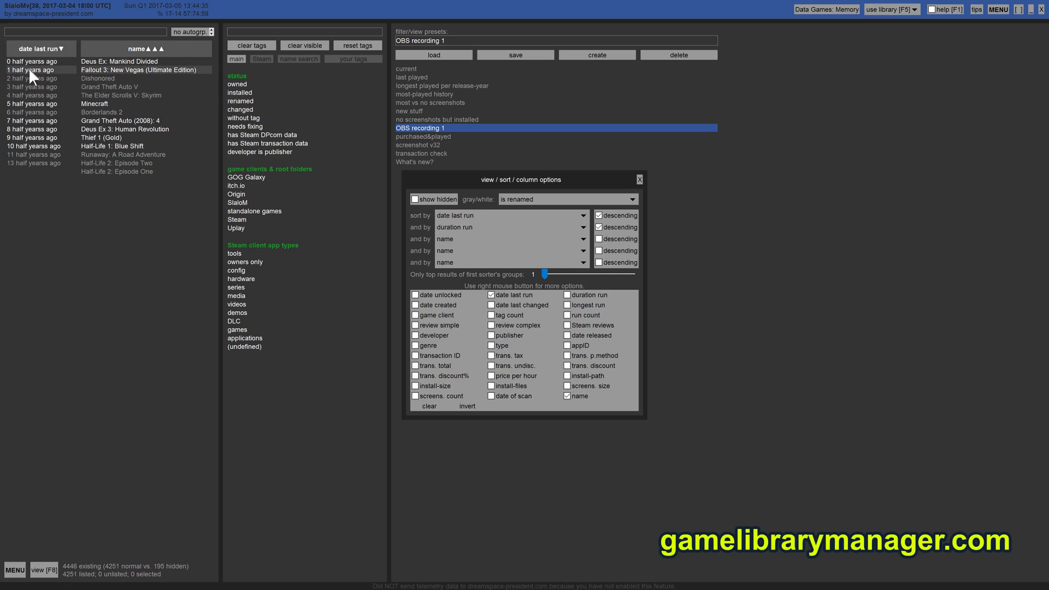
{"action": "left_click", "coordinate": [56, 61]}
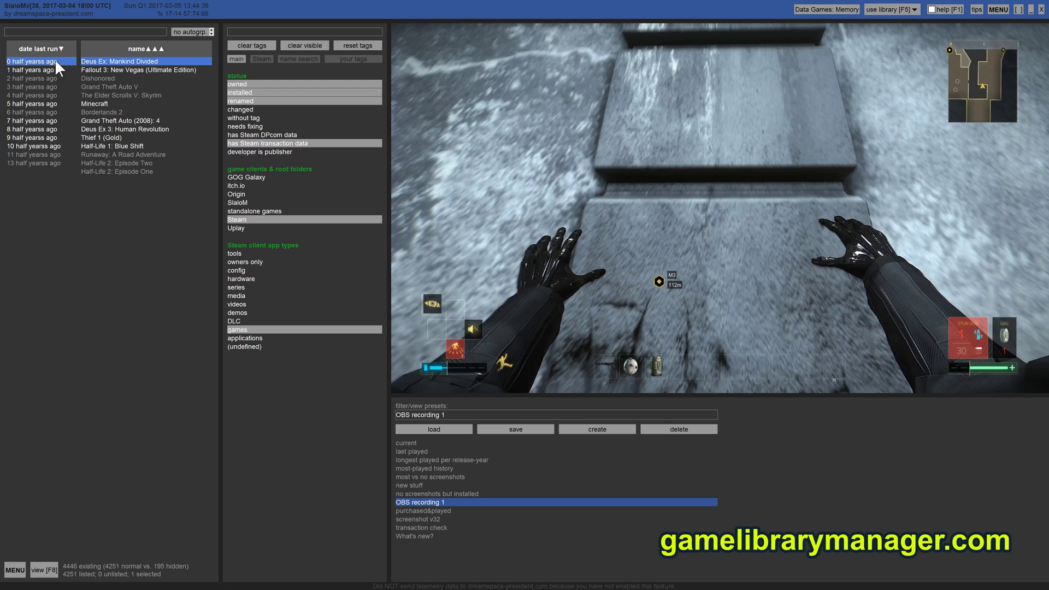
- Select Deus Ex: Mankind Divided and add a duration run column to the list
{"action": "left_click", "coordinate": [58, 104]}
{"action": "left_click", "coordinate": [47, 60]}
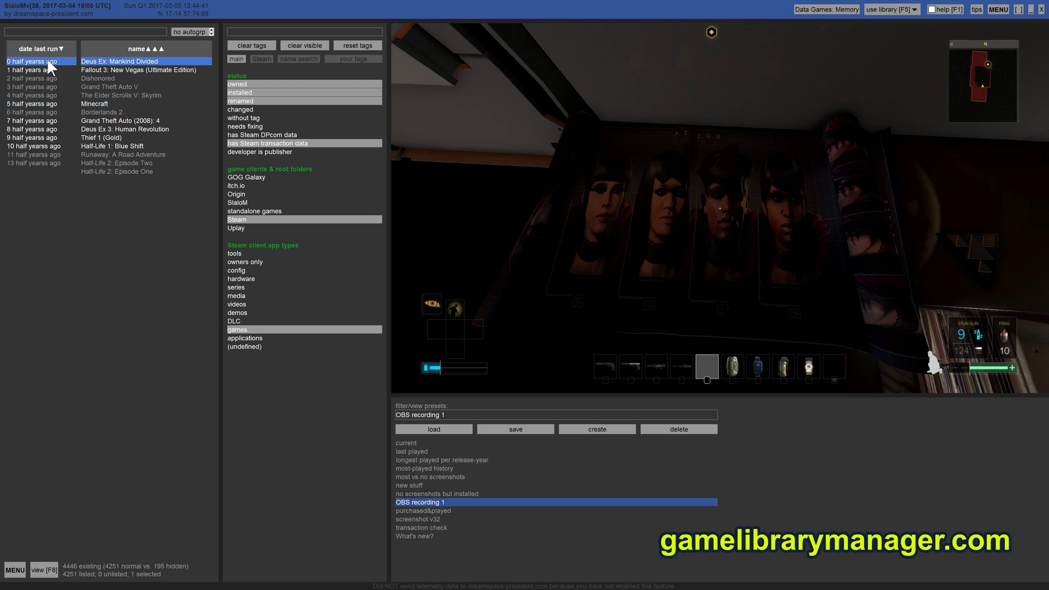
{"action": "left_click", "coordinate": [46, 49]}
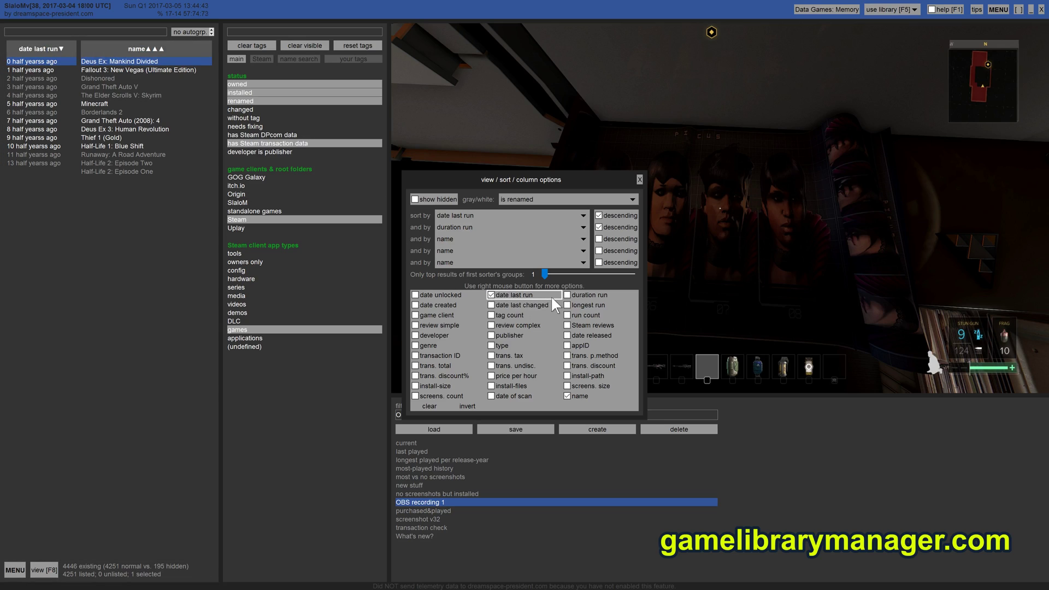
{"action": "left_click", "coordinate": [587, 293]}
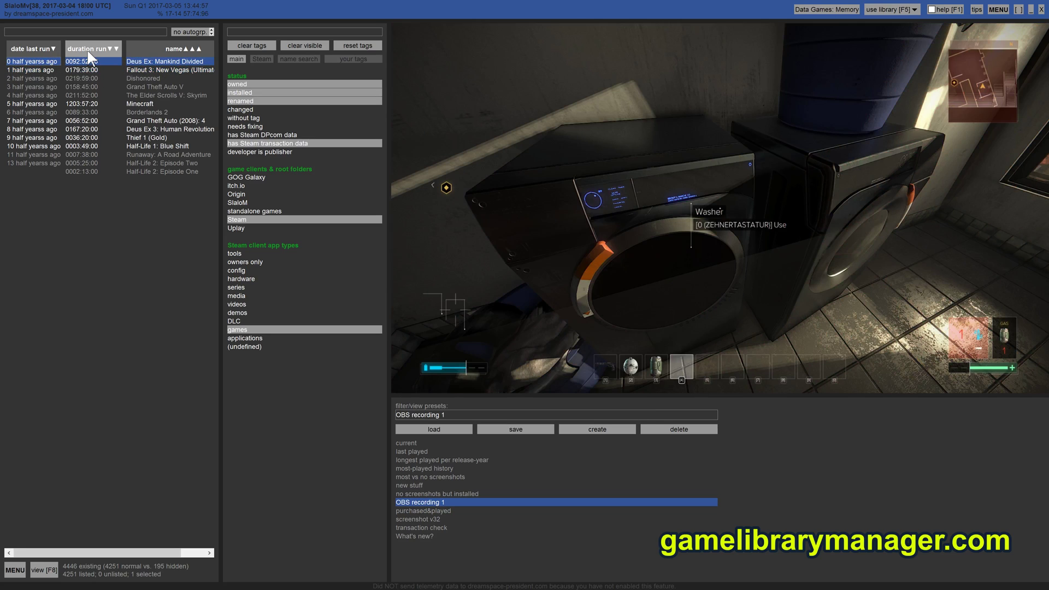
{"action": "right_click", "coordinate": [76, 49]}
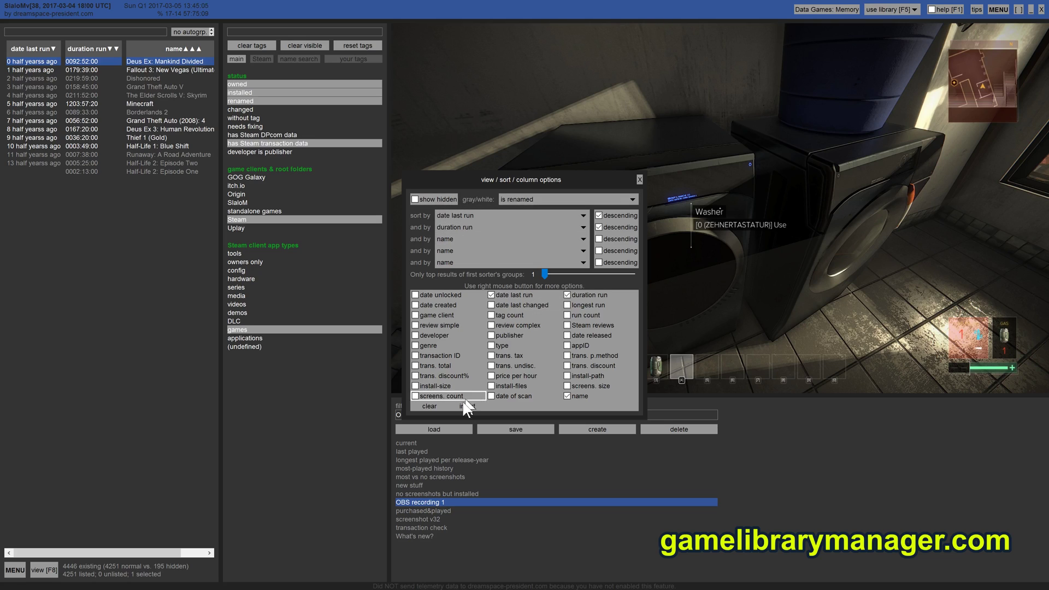
- Clear the extra columns, add install files, and sort by install files largest first
{"action": "left_click", "coordinate": [426, 406]}
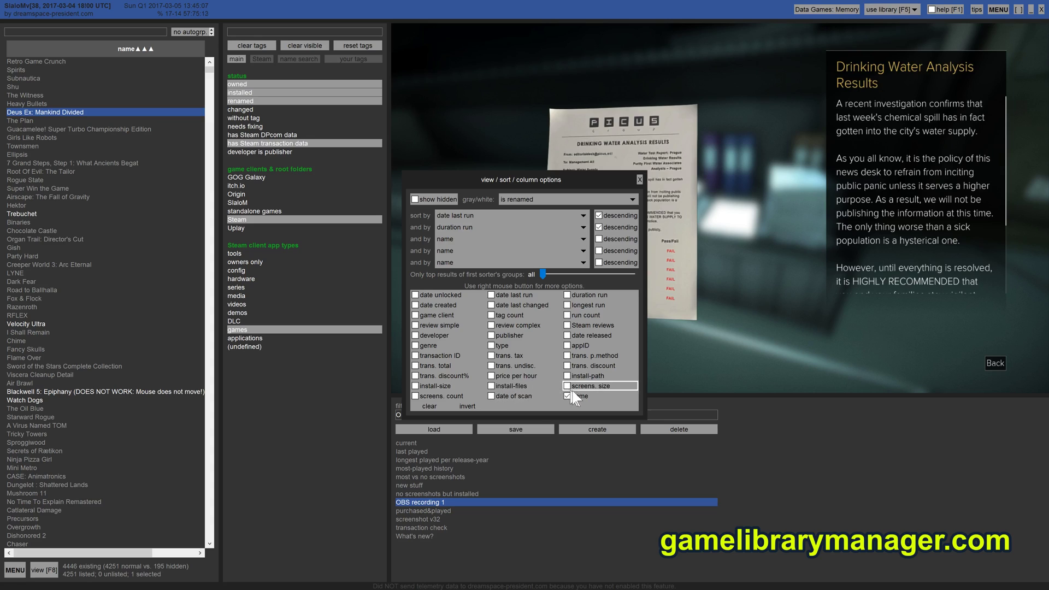
{"action": "left_click", "coordinate": [512, 385]}
{"action": "right_click", "coordinate": [511, 385]}
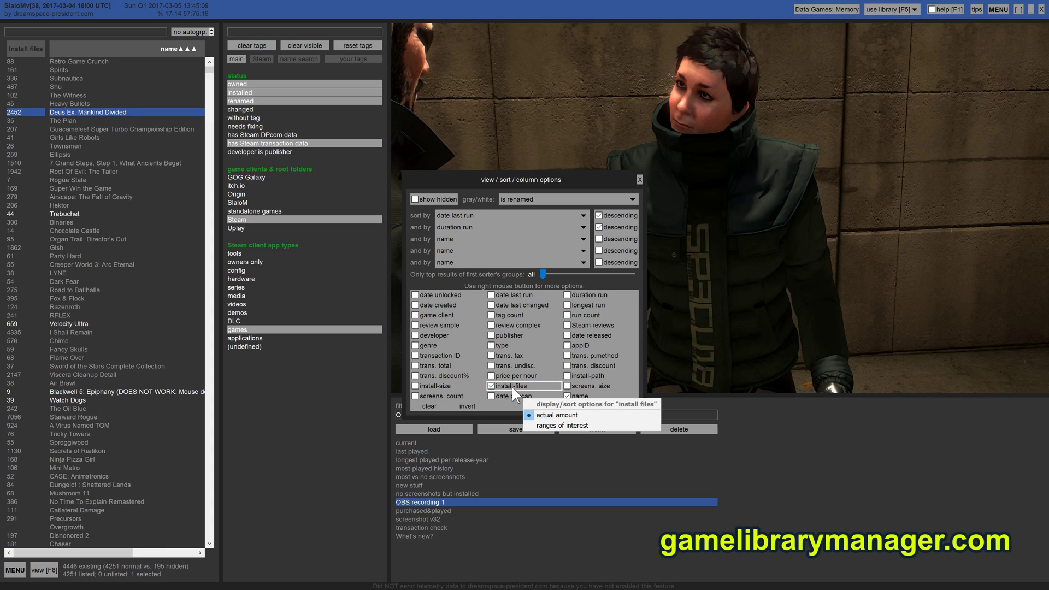
{"action": "left_click", "coordinate": [23, 47]}
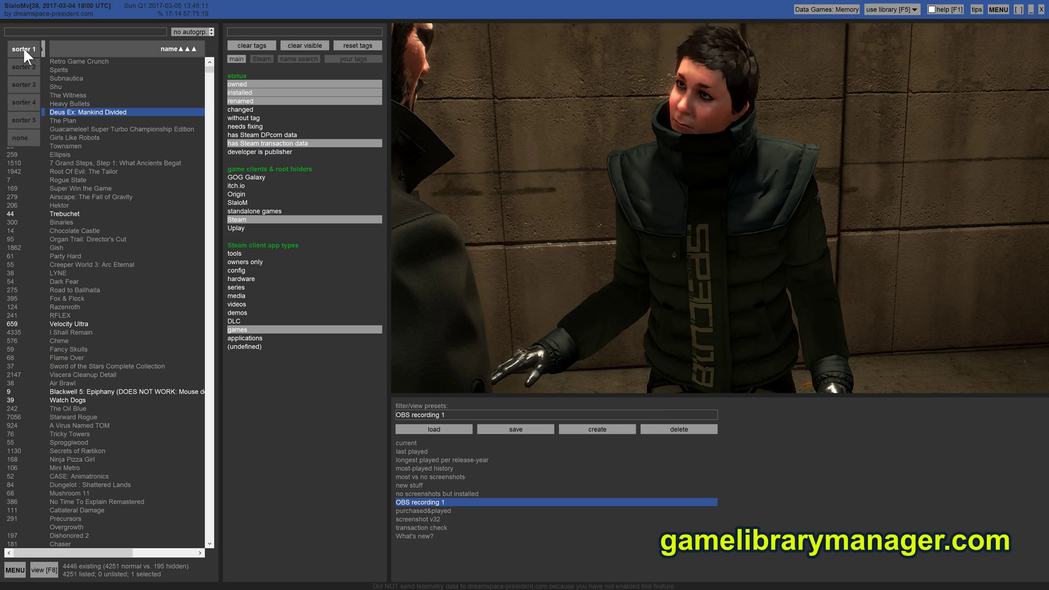
{"action": "left_click", "coordinate": [20, 98]}
{"action": "key", "text": "Home"}
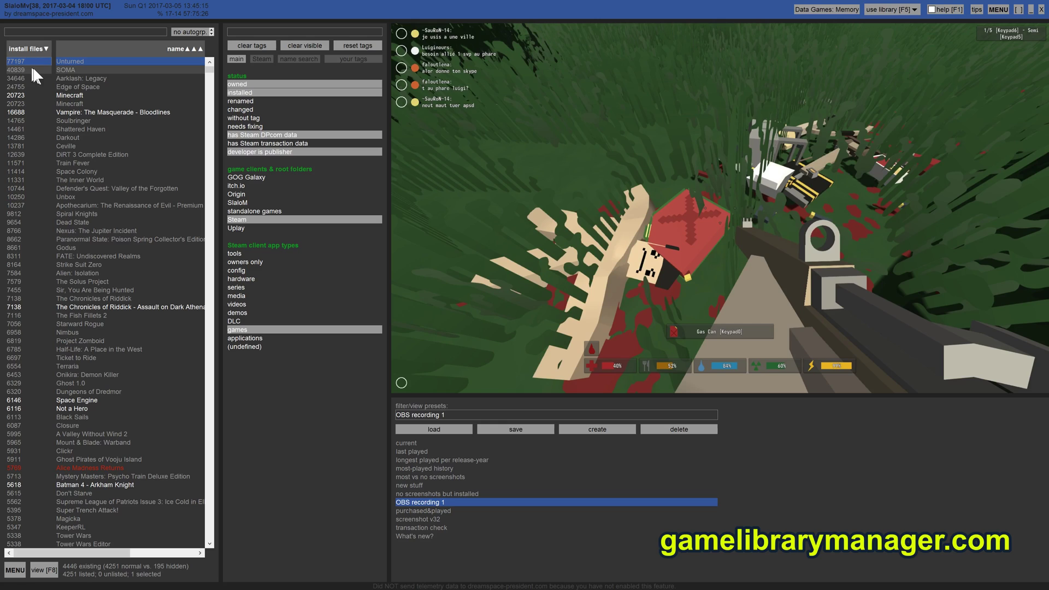
- Replace install files with install size, sorted descending with Just Cause 3 (61,621 MB) on top
{"action": "right_click", "coordinate": [27, 47]}
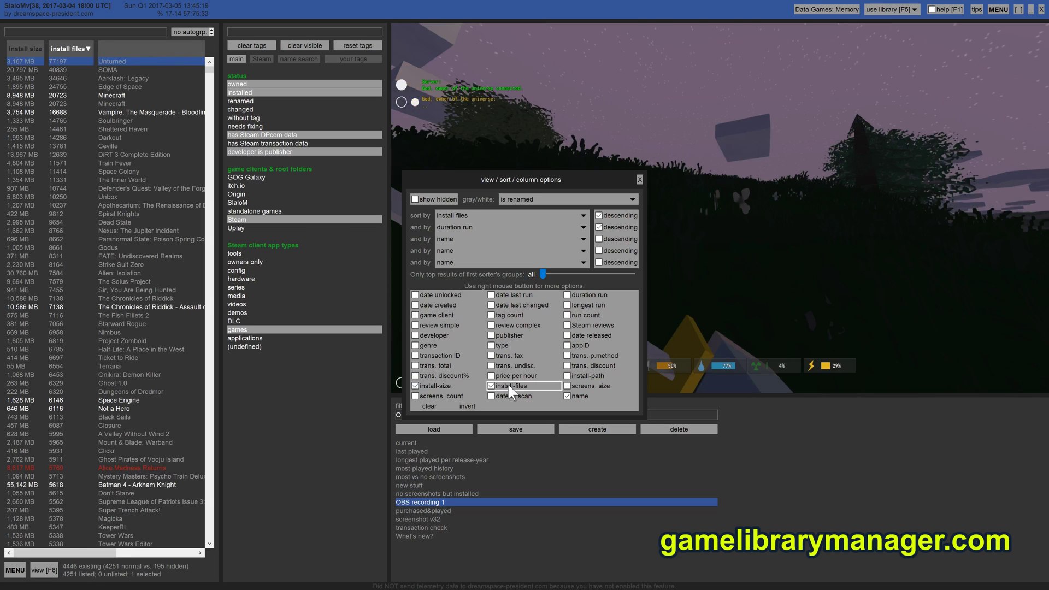
{"action": "left_click", "coordinate": [507, 386]}
{"action": "left_click", "coordinate": [25, 49]}
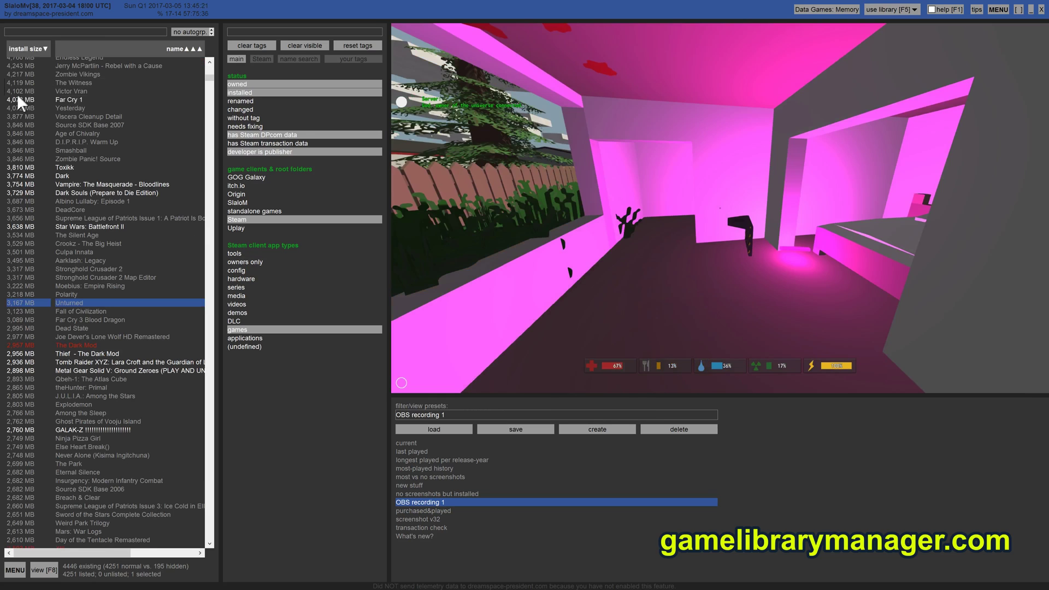
{"action": "left_click", "coordinate": [17, 94]}
{"action": "key", "text": "Home"}
{"action": "right_click", "coordinate": [22, 45]}
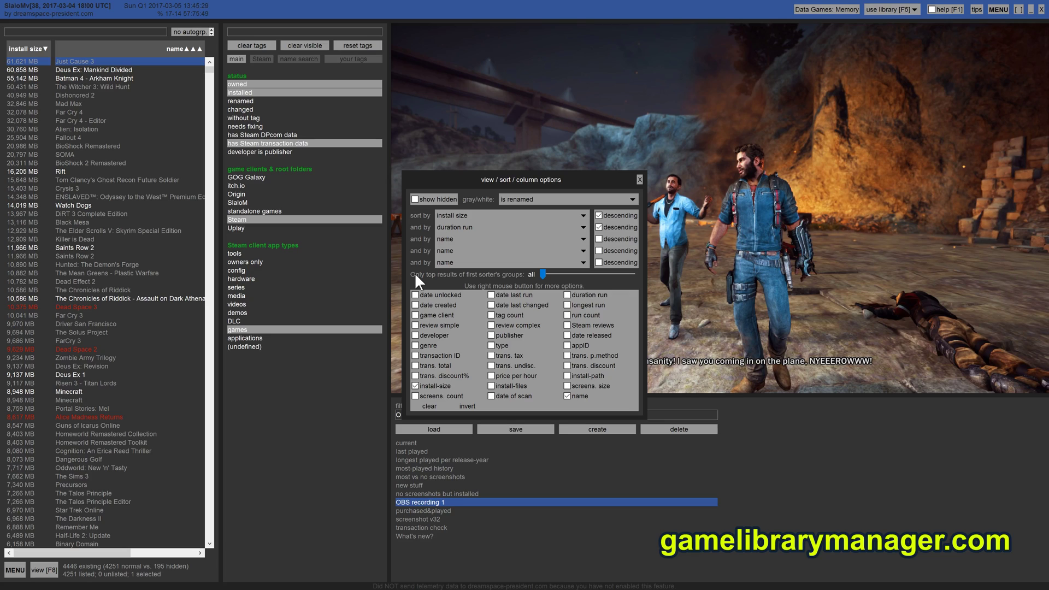
- Add an install path column showing only the drive letter, then check the play-duration and release-date display choices
{"action": "left_click", "coordinate": [583, 376]}
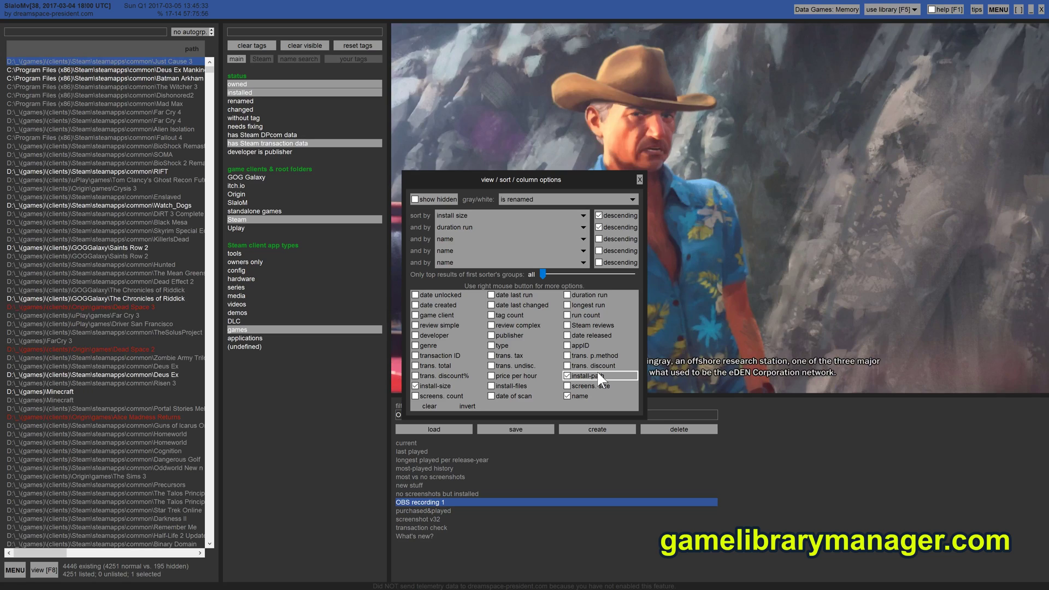
{"action": "right_click", "coordinate": [582, 376]}
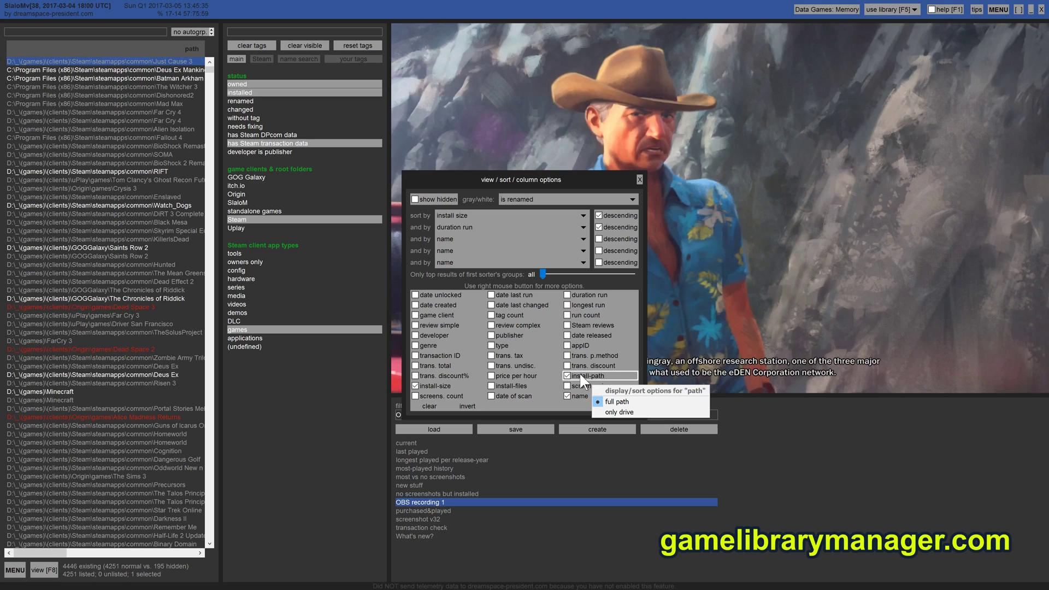
{"action": "left_click", "coordinate": [615, 411]}
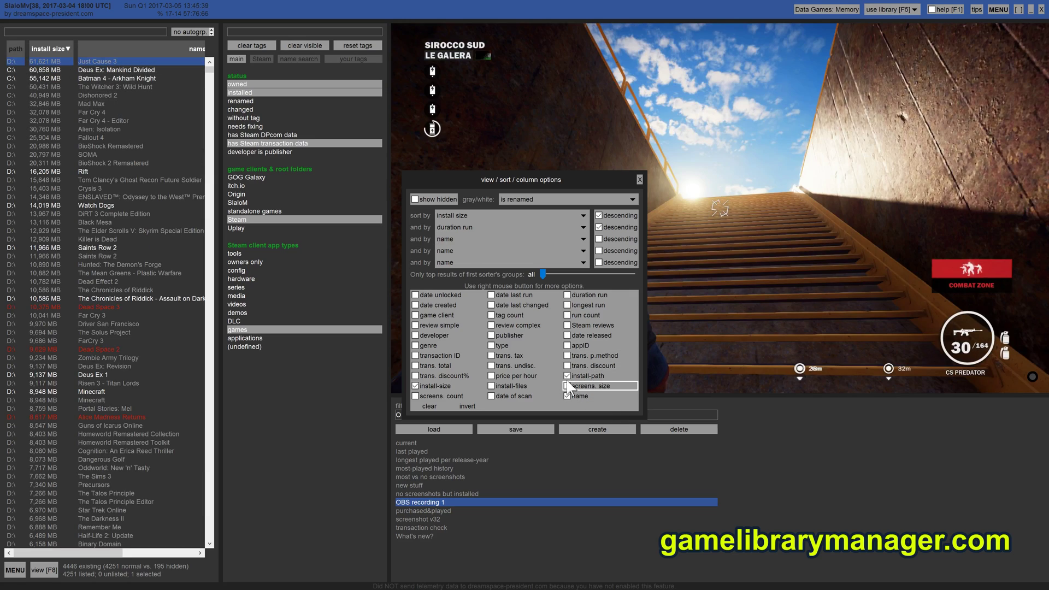
{"action": "right_click", "coordinate": [583, 295]}
{"action": "right_click", "coordinate": [583, 333]}
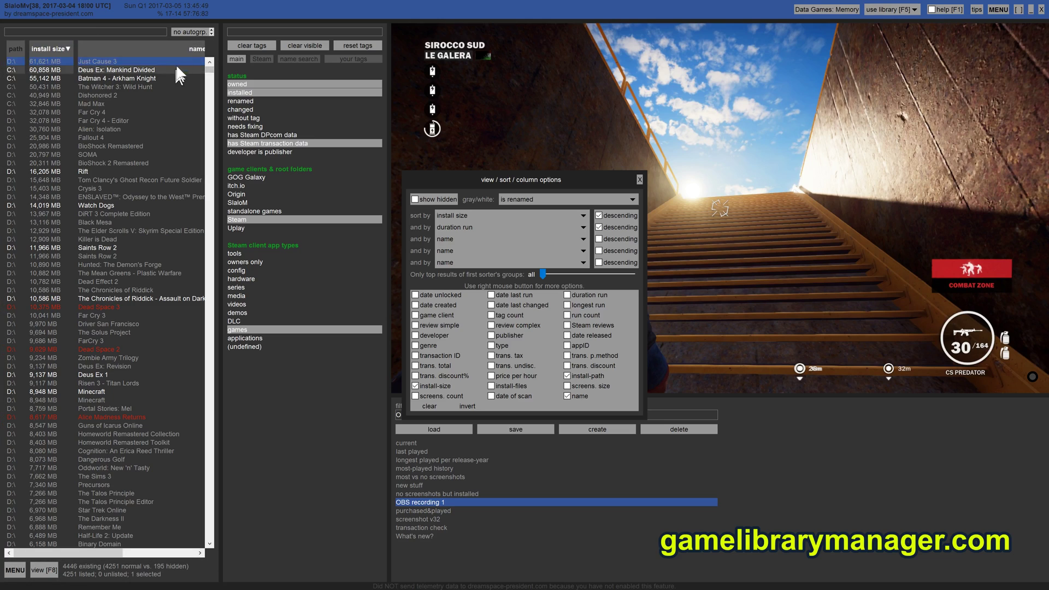
- Clear all extra columns and make name the primary sort
{"action": "left_click", "coordinate": [424, 404]}
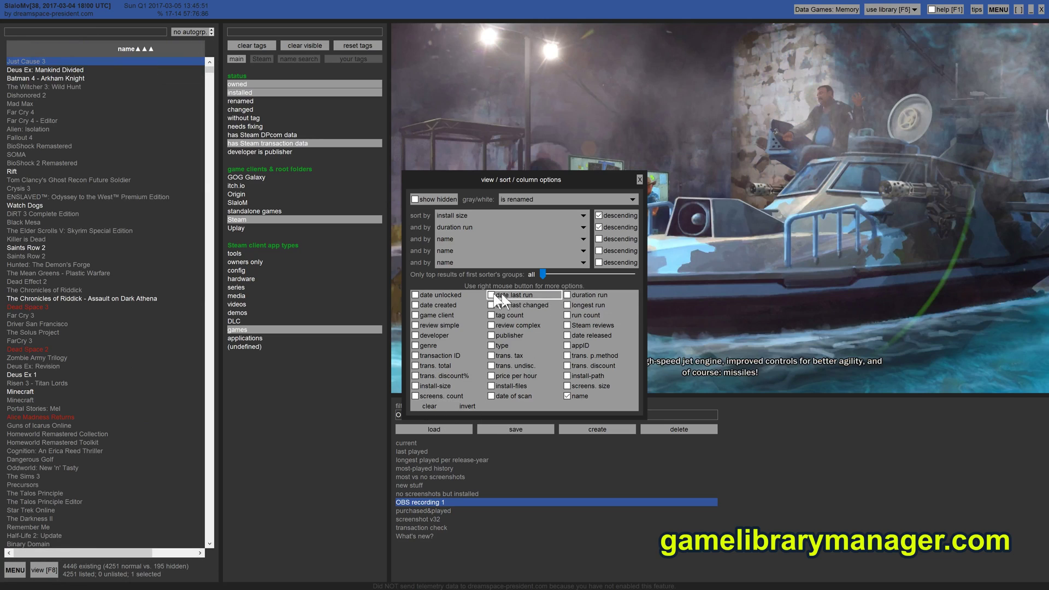
{"action": "left_click", "coordinate": [100, 48]}
{"action": "left_click", "coordinate": [101, 48]}
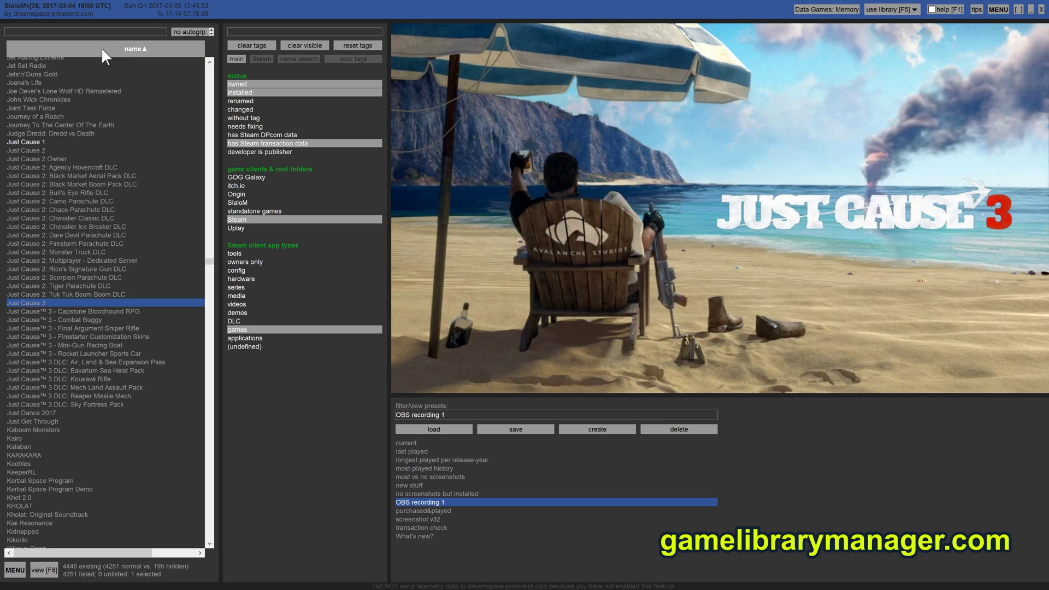
{"action": "left_click", "coordinate": [146, 277]}
{"action": "key", "text": "Home"}
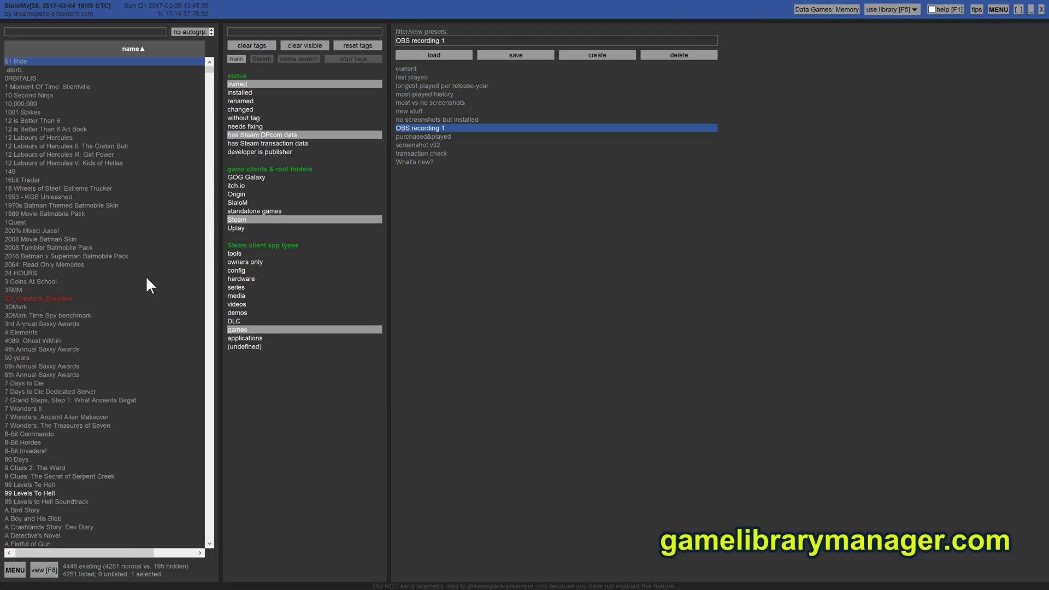
- Show game names as Reddit forum links with their Steam store URLs
{"action": "right_click", "coordinate": [123, 47]}
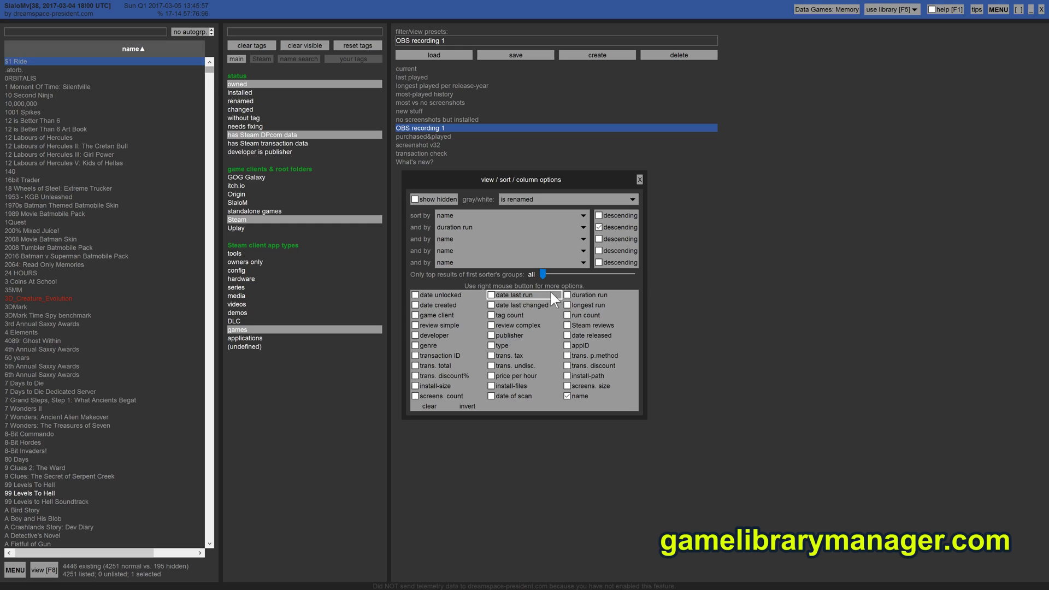
{"action": "right_click", "coordinate": [582, 396]}
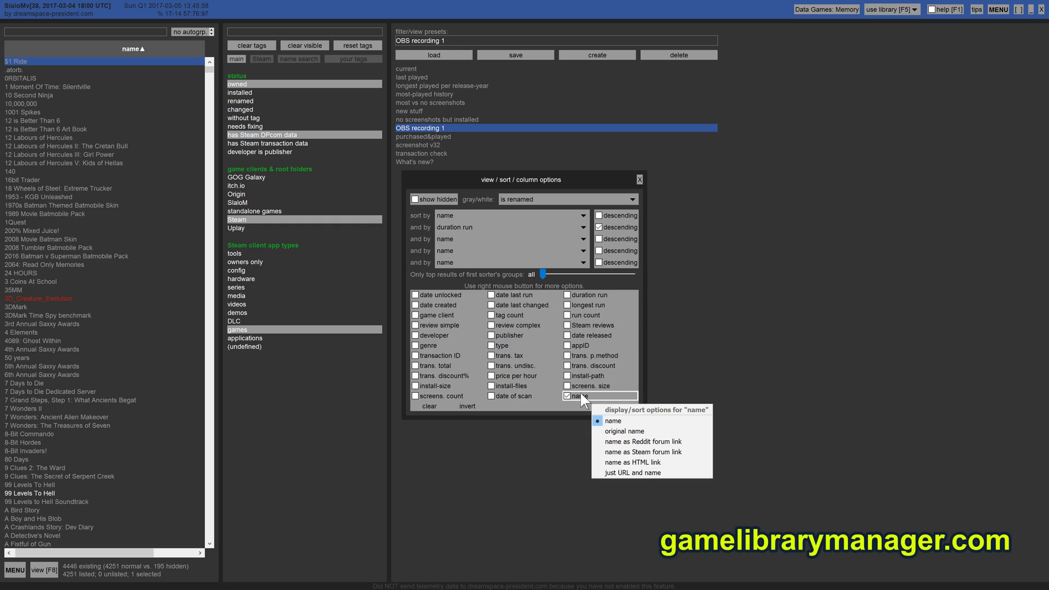
{"action": "left_click", "coordinate": [624, 442]}
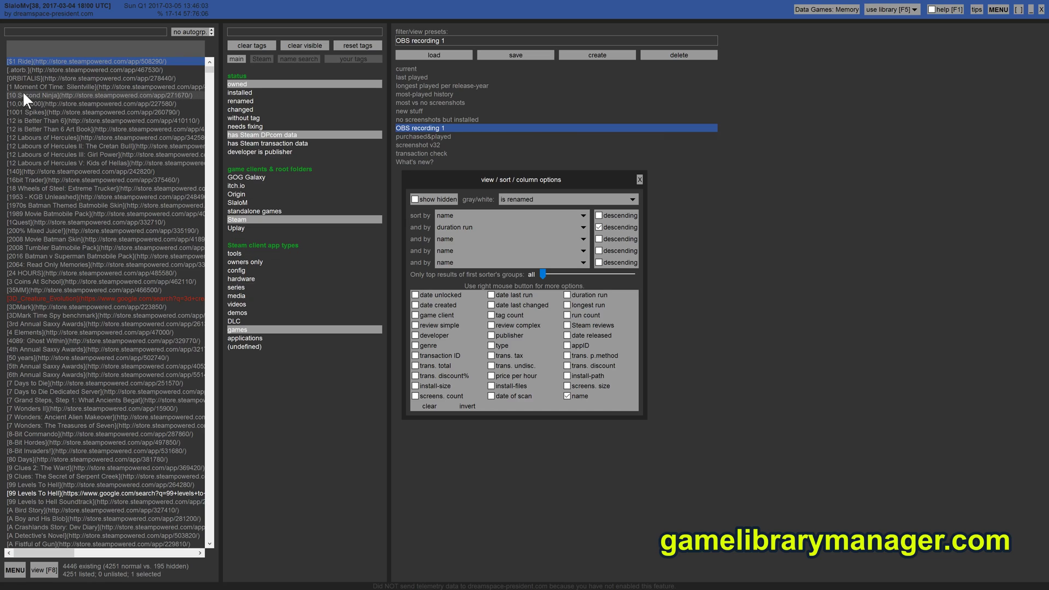
- Select $1 Ride through 4th Annual Saxxy Awards, then the 1Quest, 35MM, 3D_Creature_Evolution and 3DMark entries
{"action": "left_click", "coordinate": [53, 71]}
{"action": "left_click", "coordinate": [33, 350], "text": "shift"}
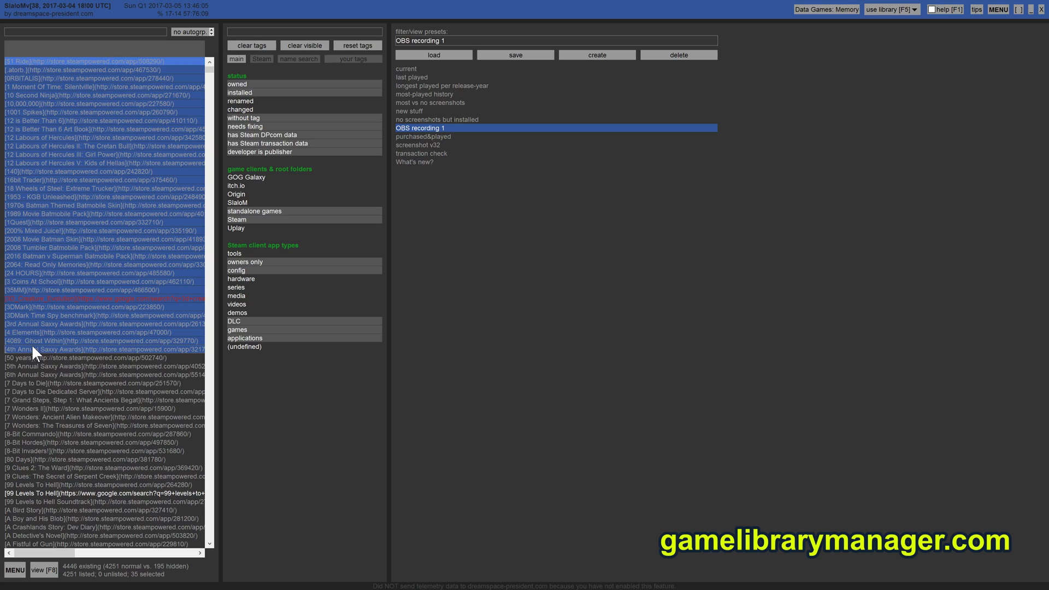
{"action": "left_click", "coordinate": [90, 224]}
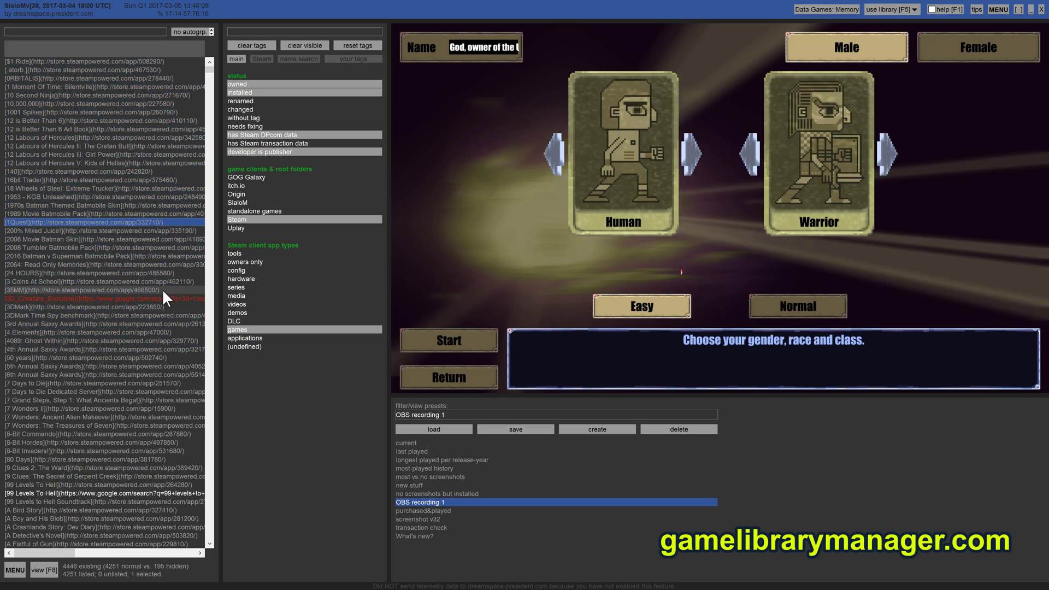
{"action": "left_click", "coordinate": [163, 290]}
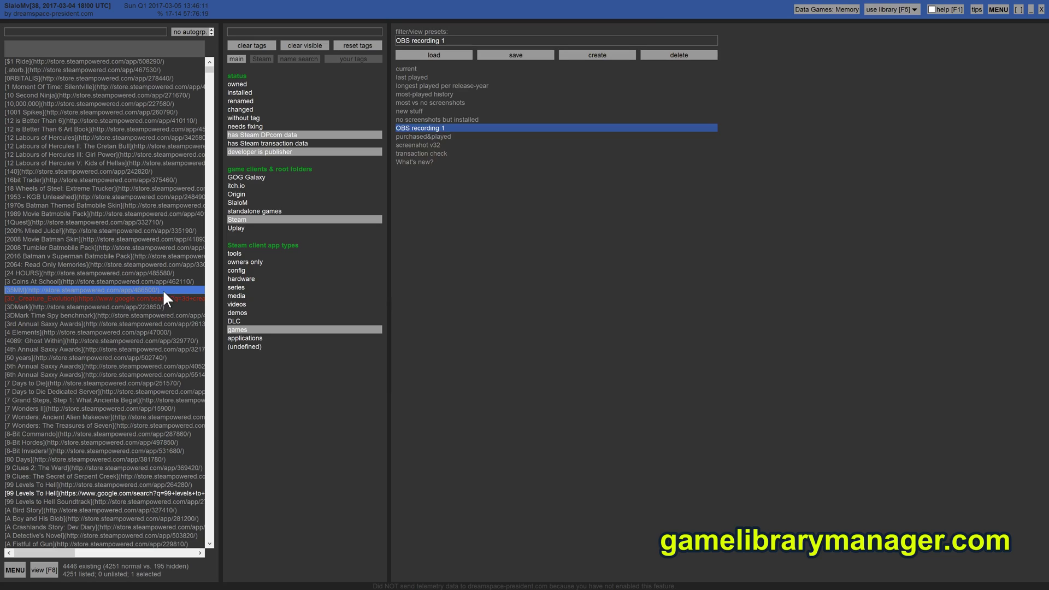
{"action": "left_click", "coordinate": [162, 296]}
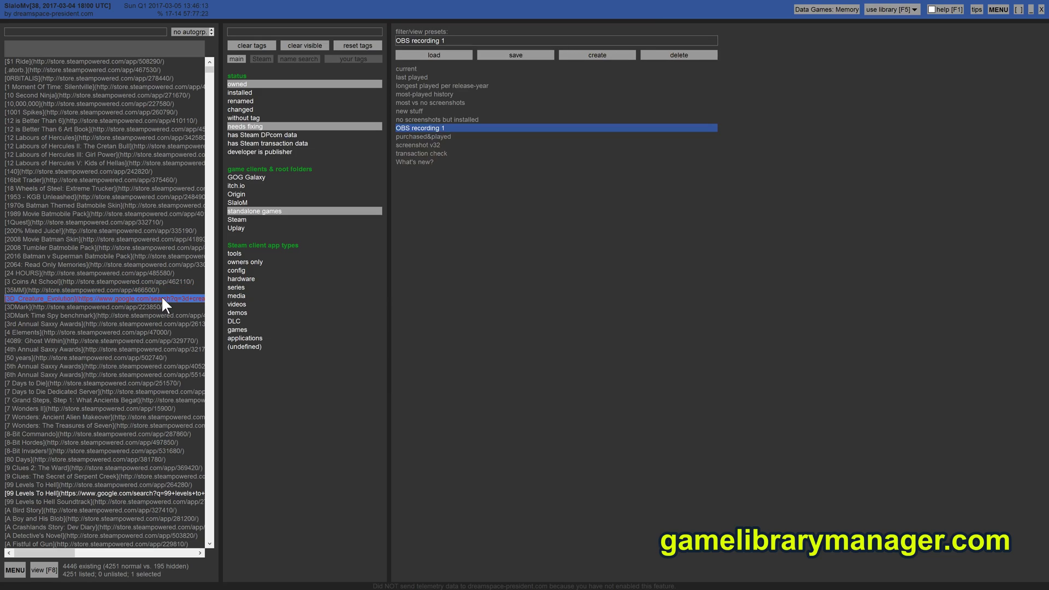
{"action": "left_click", "coordinate": [156, 306]}
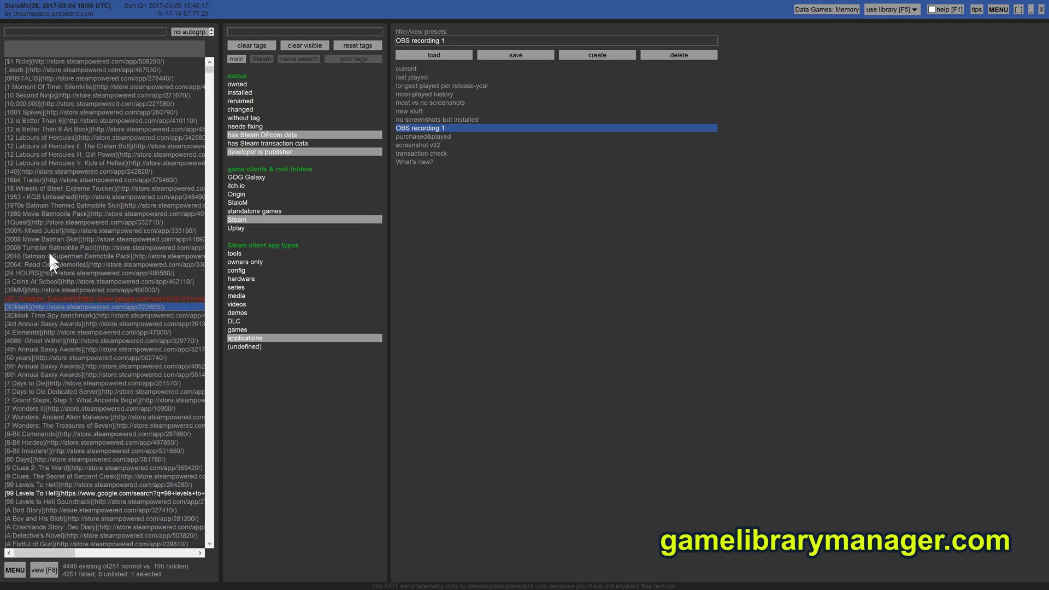
- Revisit the name column's display choices and move the options window further left
{"action": "left_click", "coordinate": [17, 42]}
{"action": "right_click", "coordinate": [586, 394]}
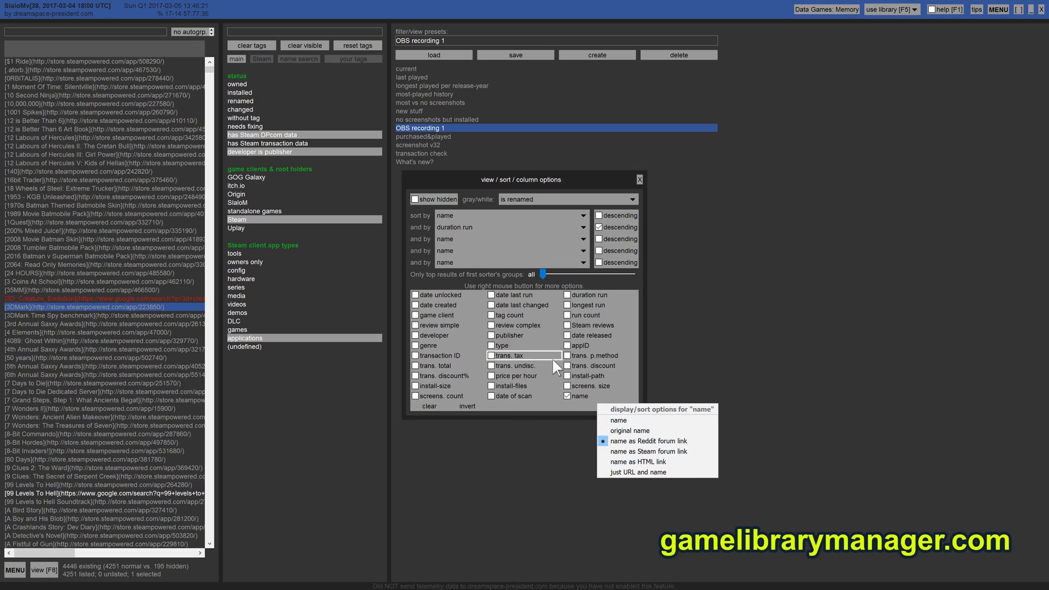
{"action": "left_click", "coordinate": [447, 382]}
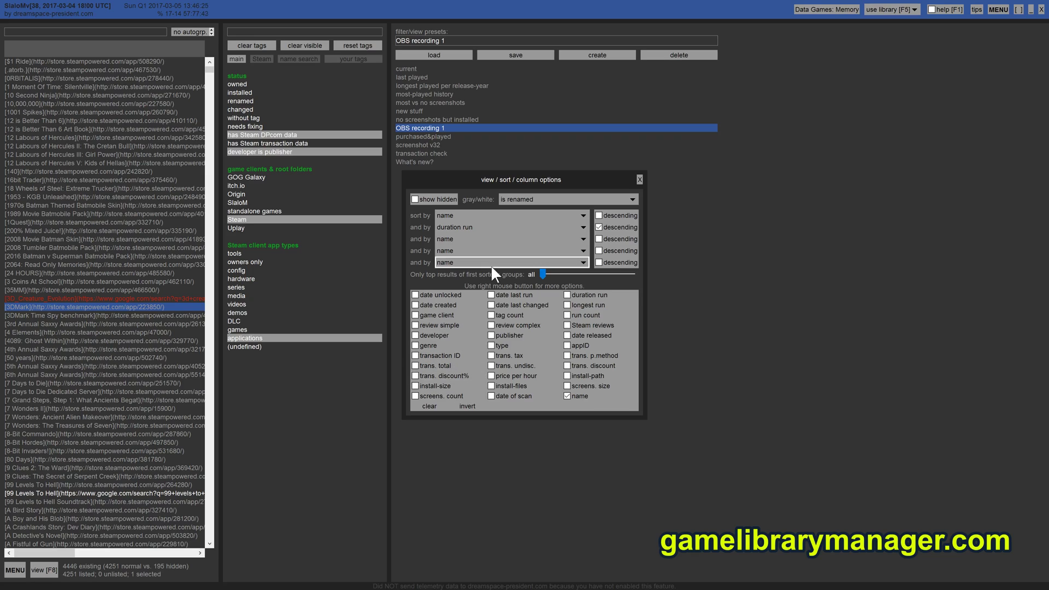
{"action": "left_click_drag", "start_coordinate": [498, 178], "coordinate": [377, 169]}
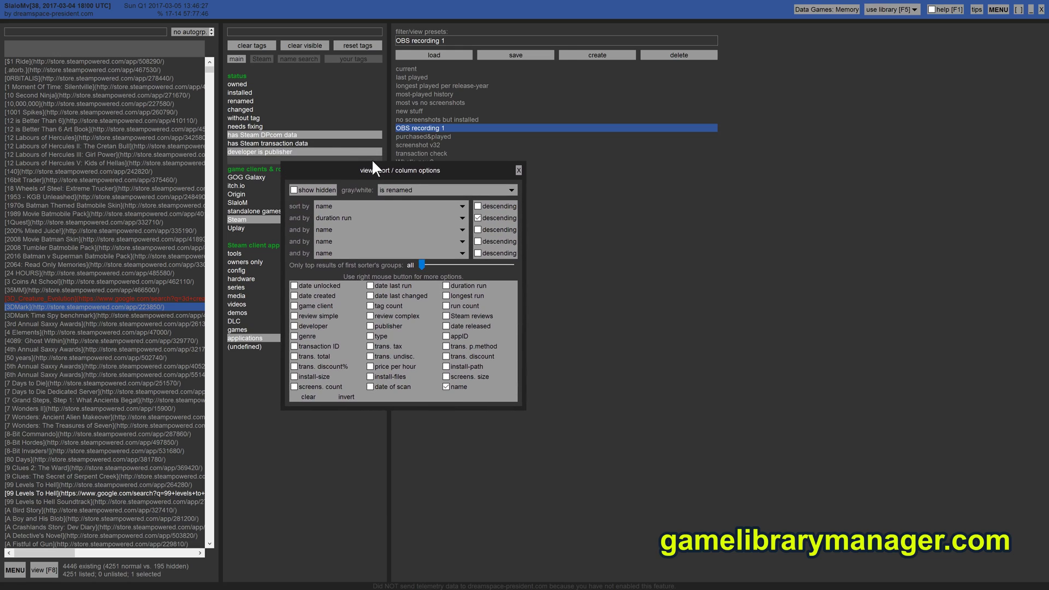
- Return names to plain text, refresh the list and shade games by installed status
{"action": "left_click", "coordinate": [307, 395]}
{"action": "key", "text": "Escape"}
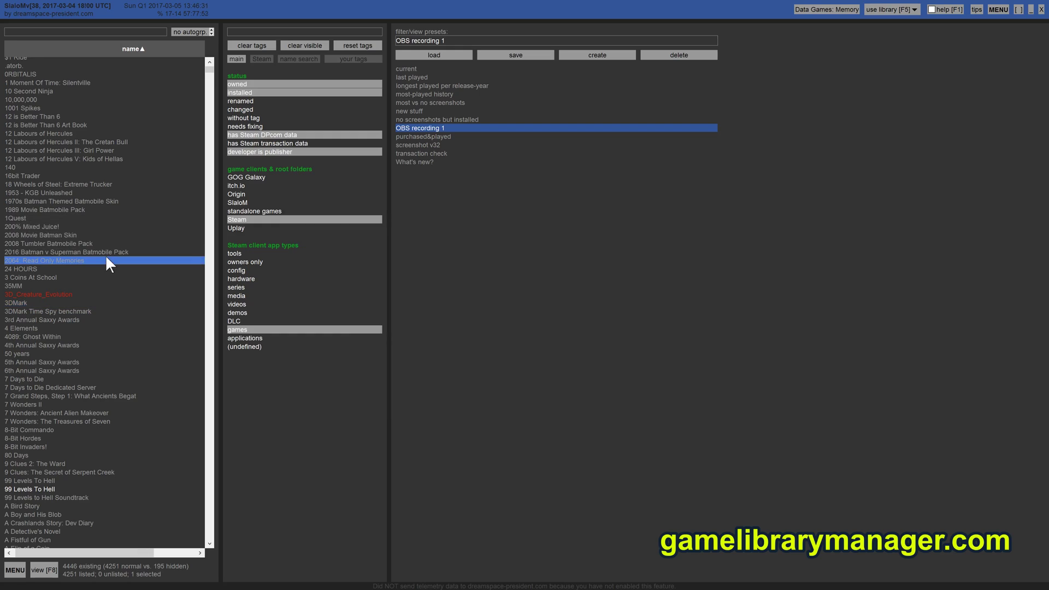
{"action": "right_click", "coordinate": [84, 48]}
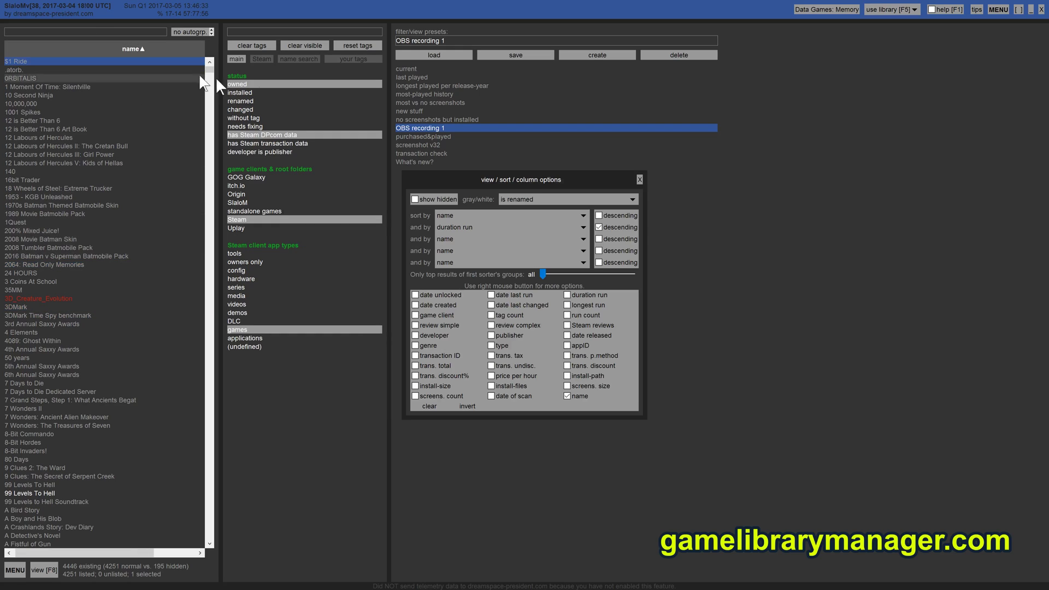
{"action": "left_click", "coordinate": [519, 200]}
{"action": "left_click", "coordinate": [524, 228]}
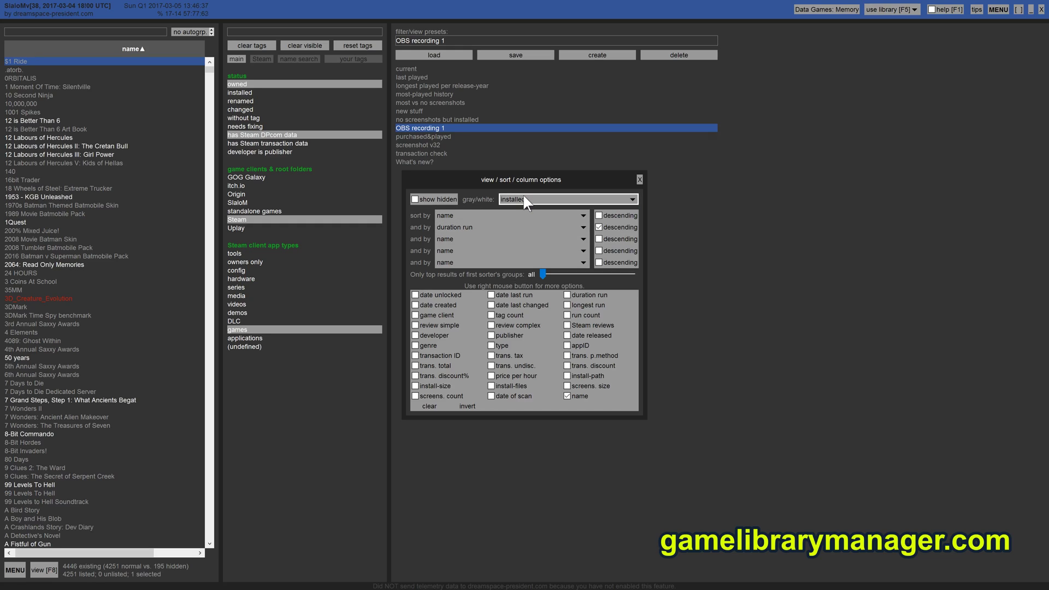
- Try shading the list by owned, renamed and changed-since-last-save games
{"action": "left_click", "coordinate": [521, 198]}
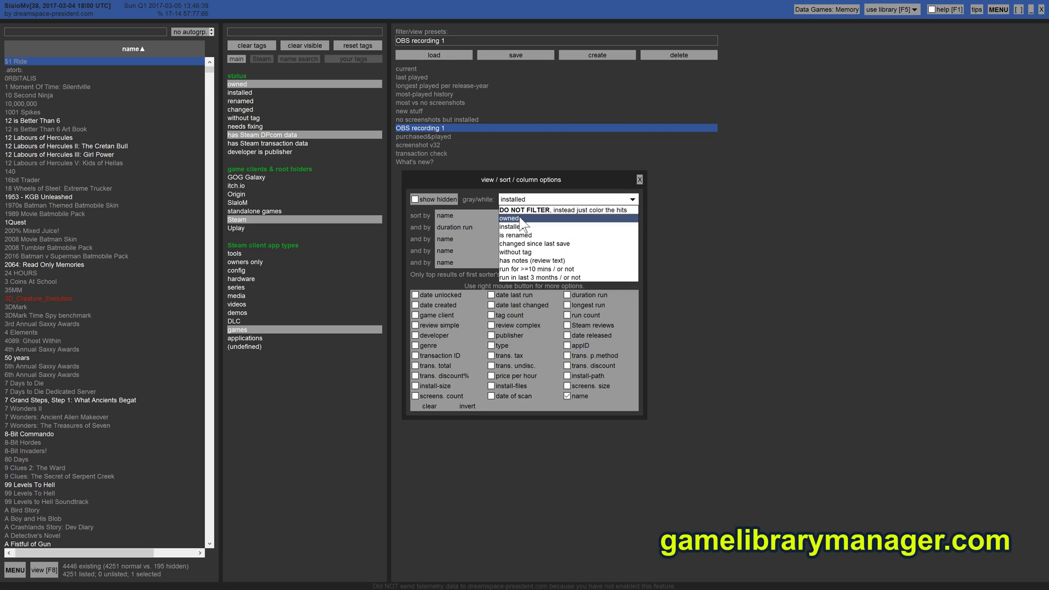
{"action": "left_click", "coordinate": [520, 216]}
{"action": "left_click", "coordinate": [514, 202]}
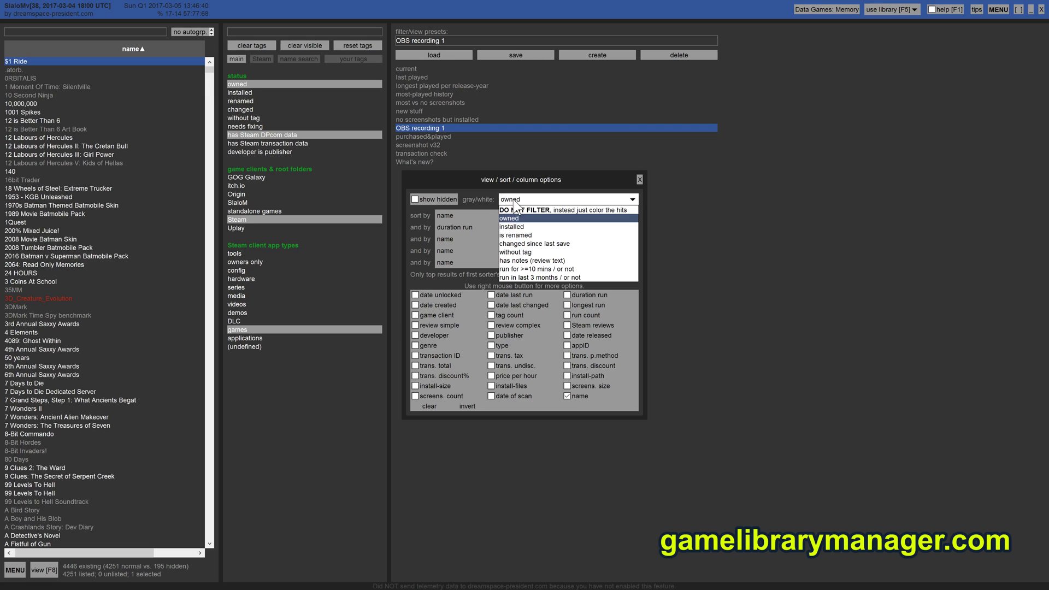
{"action": "left_click", "coordinate": [519, 235]}
{"action": "left_click", "coordinate": [517, 198]}
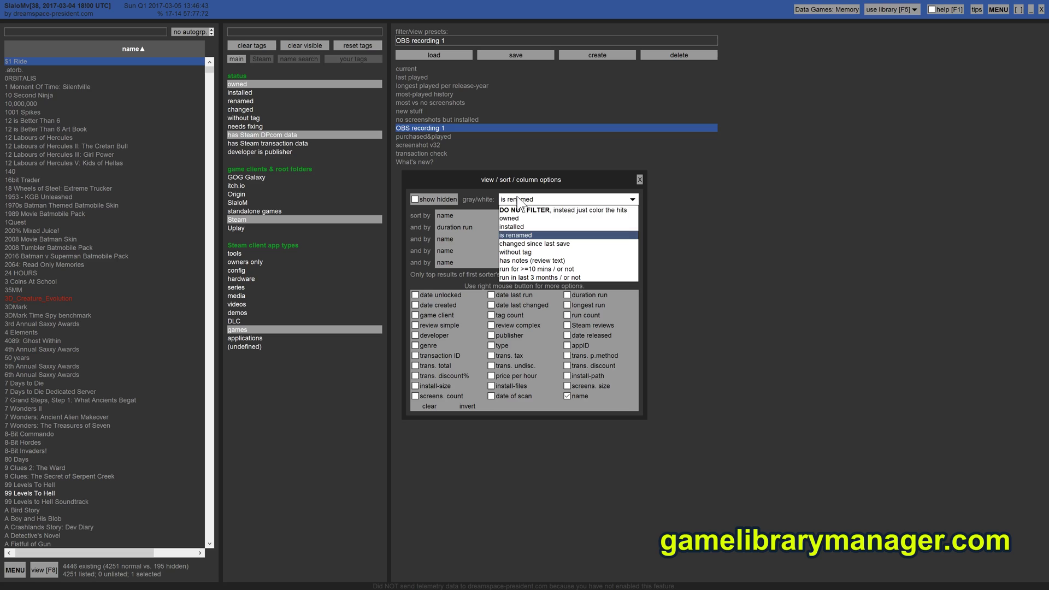
{"action": "left_click", "coordinate": [539, 244]}
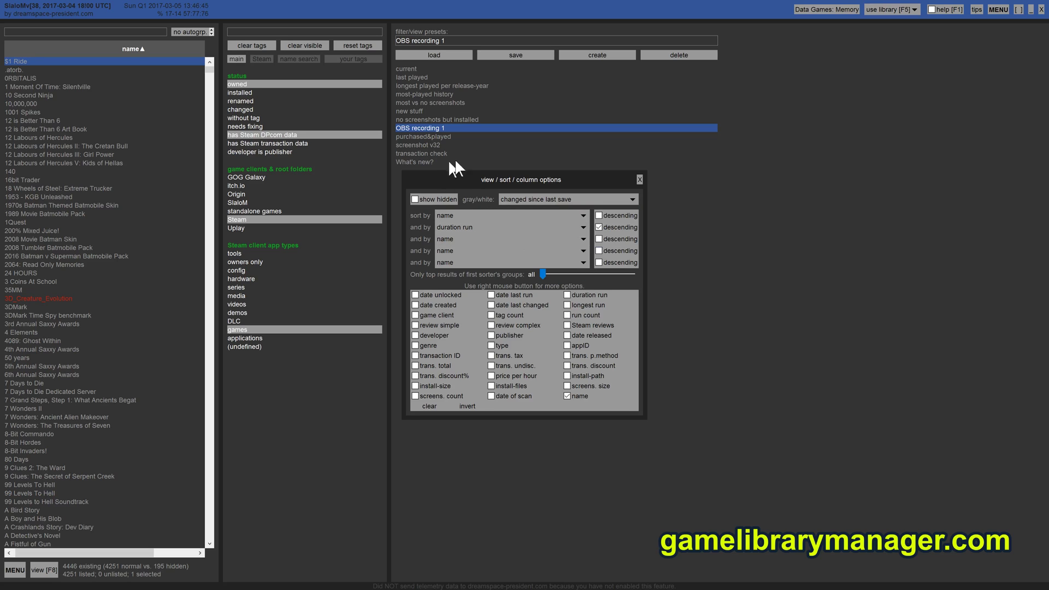
- Set gray/white to DO NOT FILTER so matches are only coloured, then show your tags
{"action": "left_click_drag", "start_coordinate": [436, 174], "coordinate": [385, 256]}
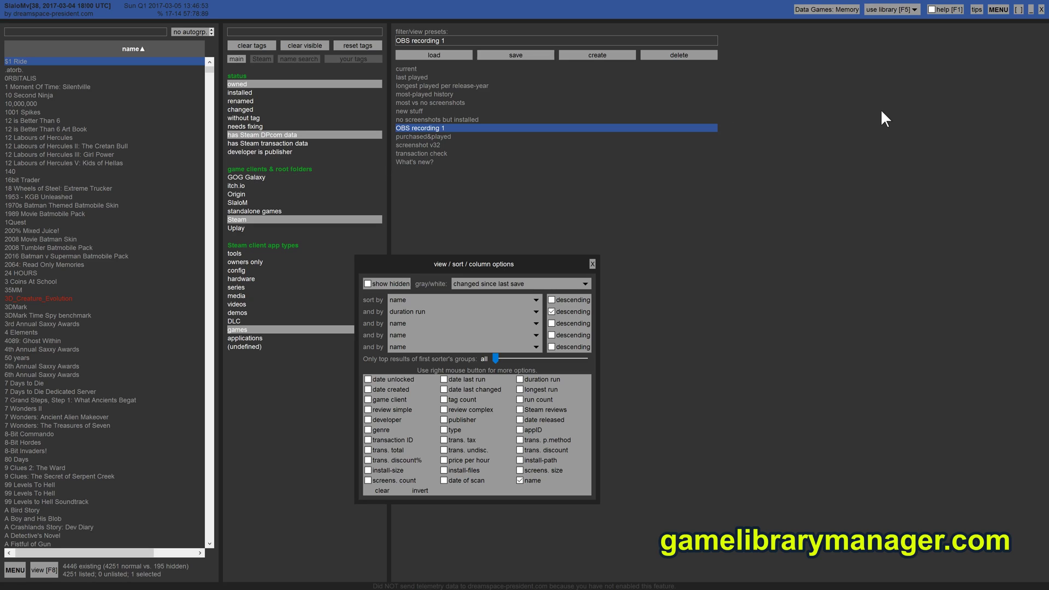
{"action": "left_click_drag", "start_coordinate": [470, 268], "coordinate": [499, 234]}
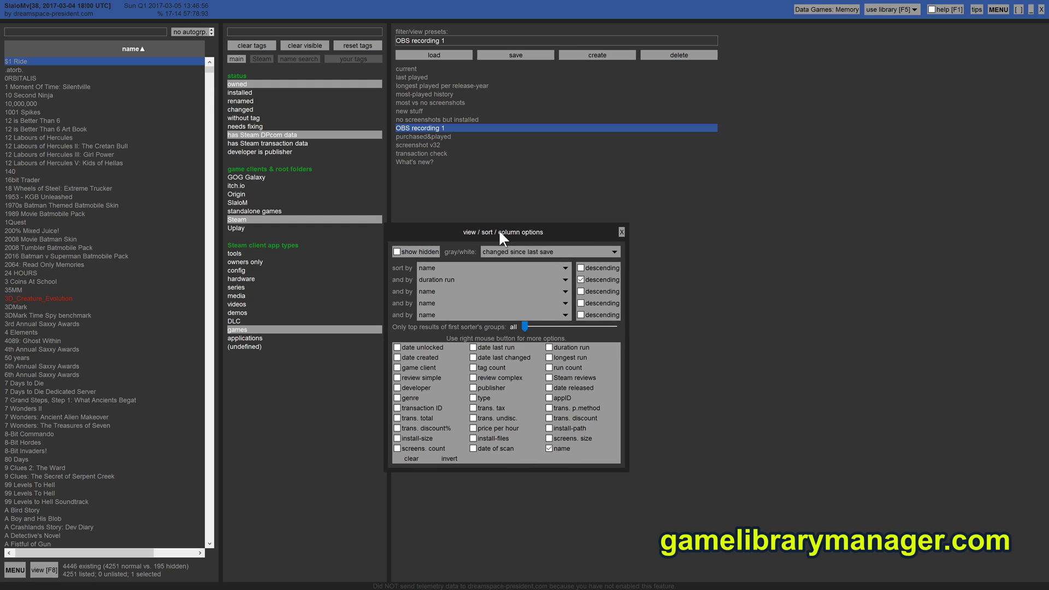
{"action": "left_click", "coordinate": [523, 253]}
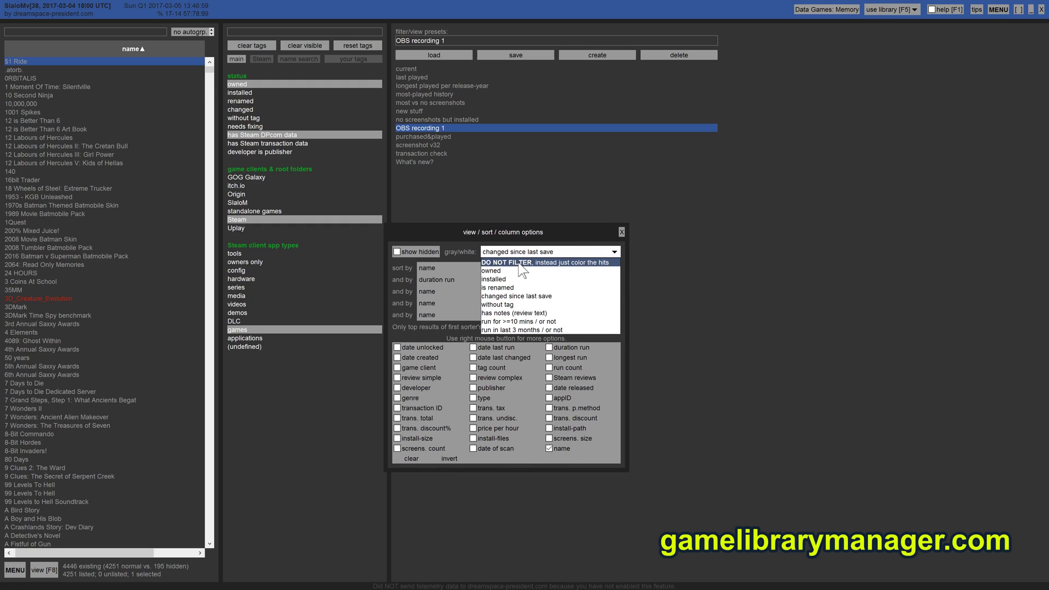
{"action": "left_click", "coordinate": [519, 263]}
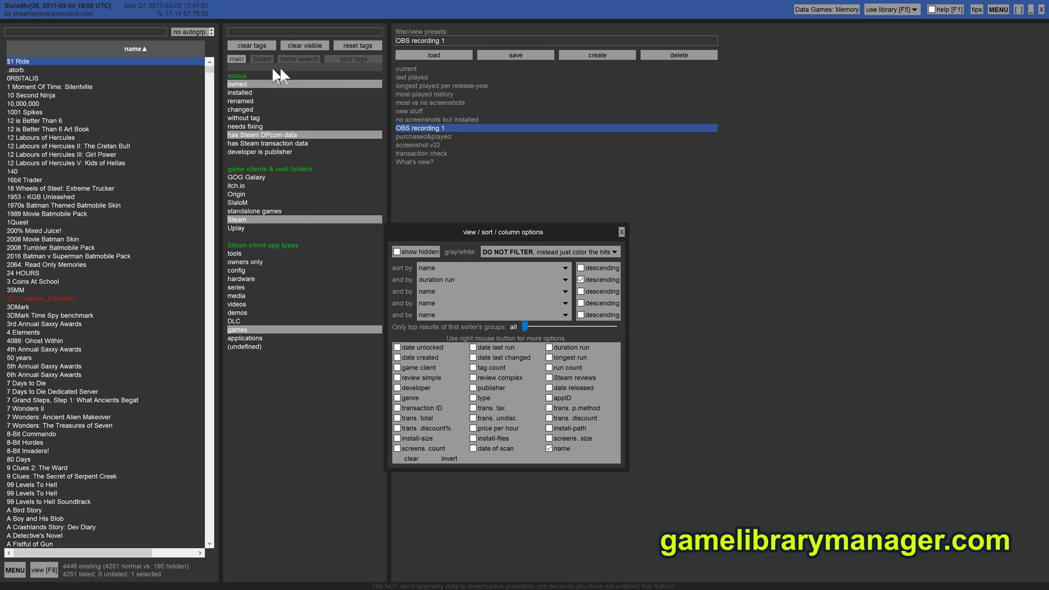
{"action": "left_click", "coordinate": [347, 59]}
- Toggle the new picks tags so only the 2017-02-16 tag stays active
{"action": "left_click", "coordinate": [281, 330]}
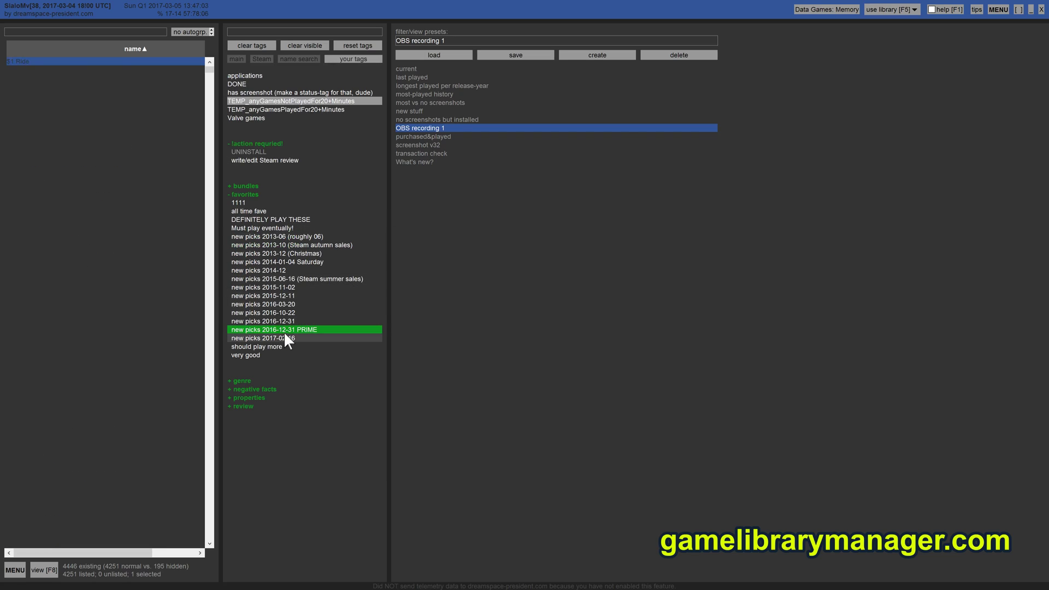
{"action": "left_click", "coordinate": [284, 337]}
{"action": "left_click", "coordinate": [285, 322]}
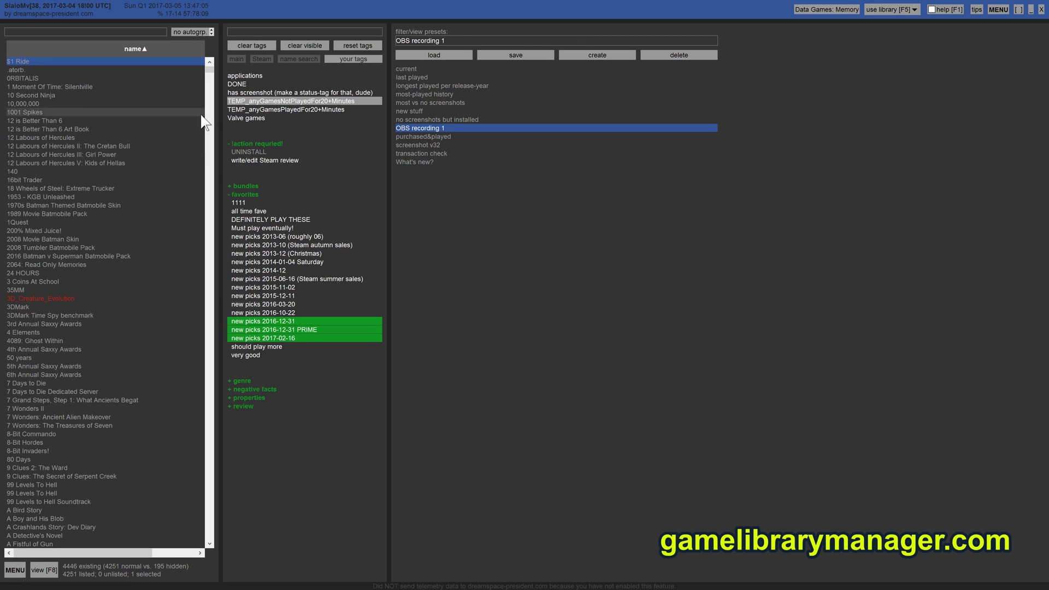
{"action": "left_click_drag", "start_coordinate": [211, 71], "coordinate": [185, 315]}
{"action": "left_click", "coordinate": [268, 322]}
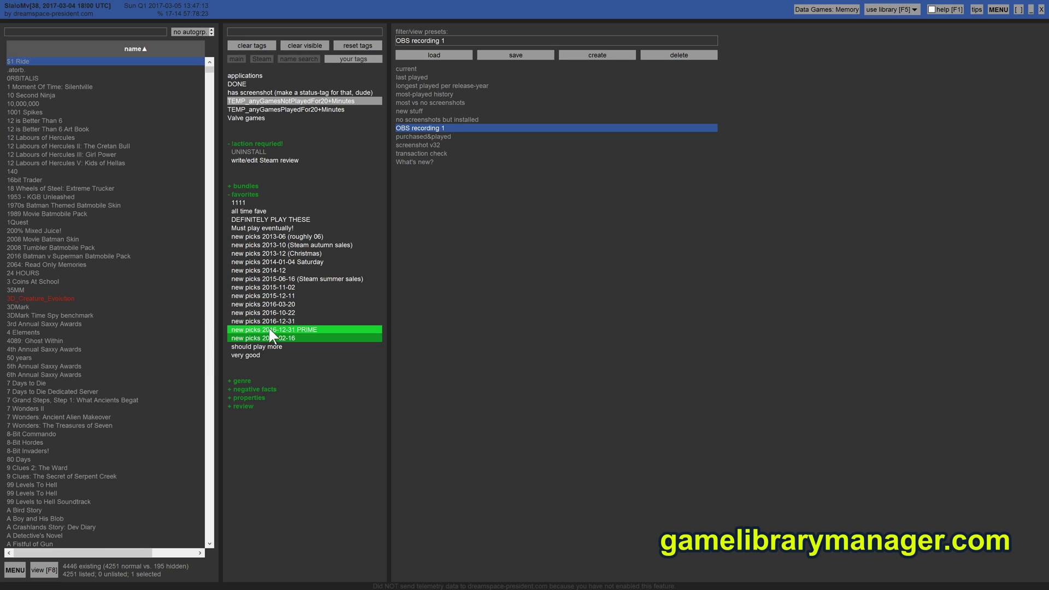
{"action": "left_click", "coordinate": [268, 328]}
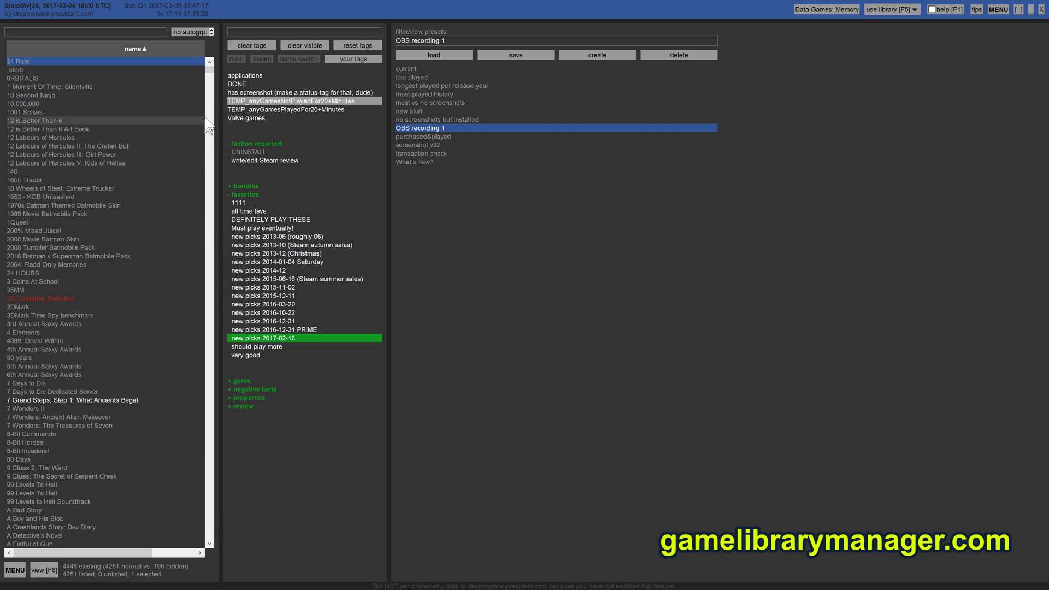
{"action": "left_click", "coordinate": [208, 207]}
{"action": "scroll", "coordinate": [211, 344], "scroll_direction": "up", "scroll_amount": 15}
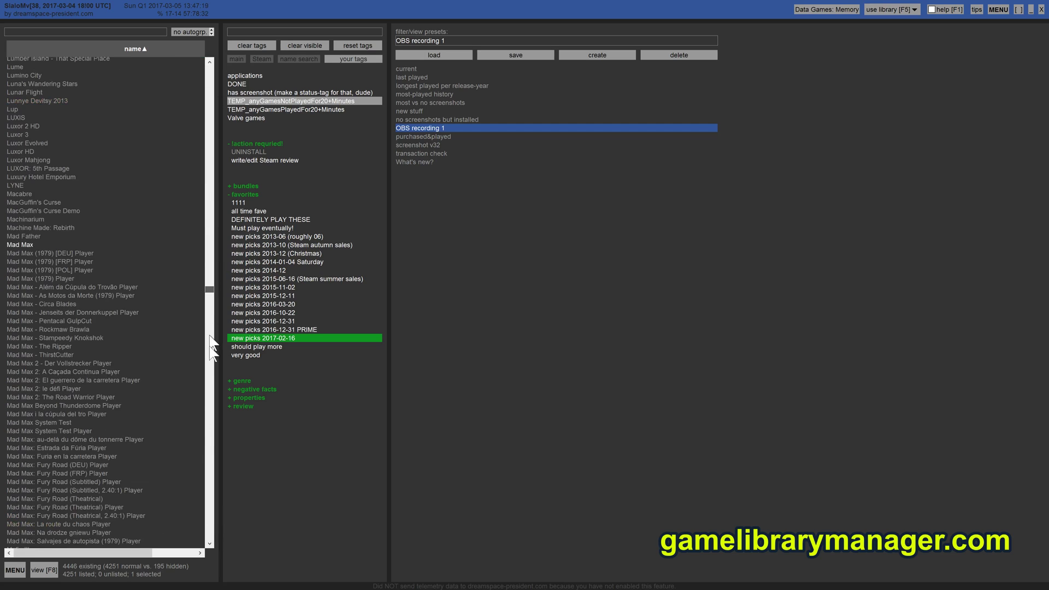
- Set the gray/white criterion to installed, narrowing the list to 35 of 4251 games
{"action": "right_click", "coordinate": [134, 49]}
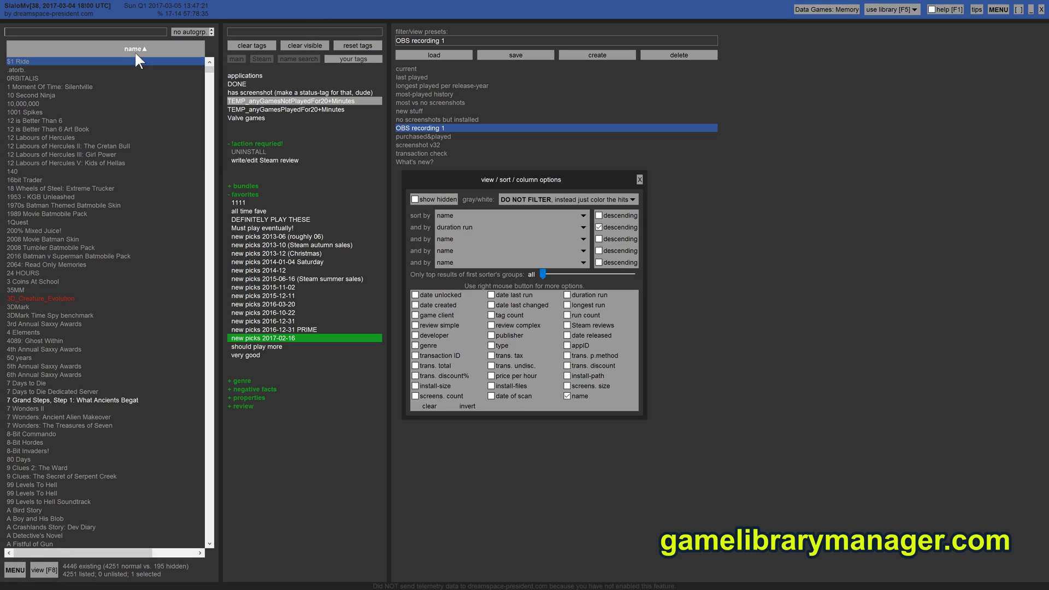
{"action": "left_click", "coordinate": [570, 201]}
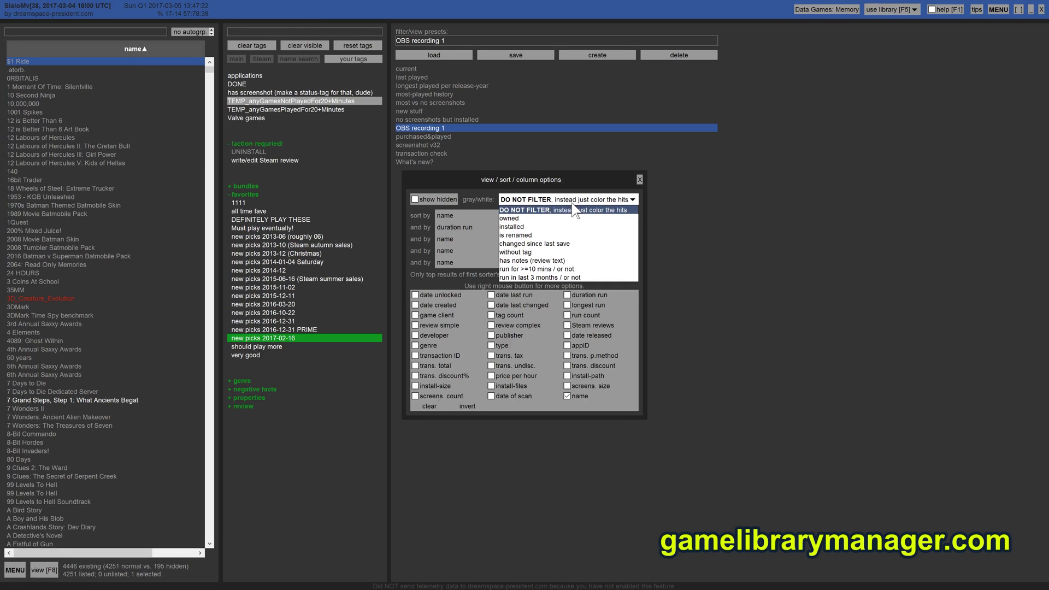
{"action": "left_click", "coordinate": [535, 228]}
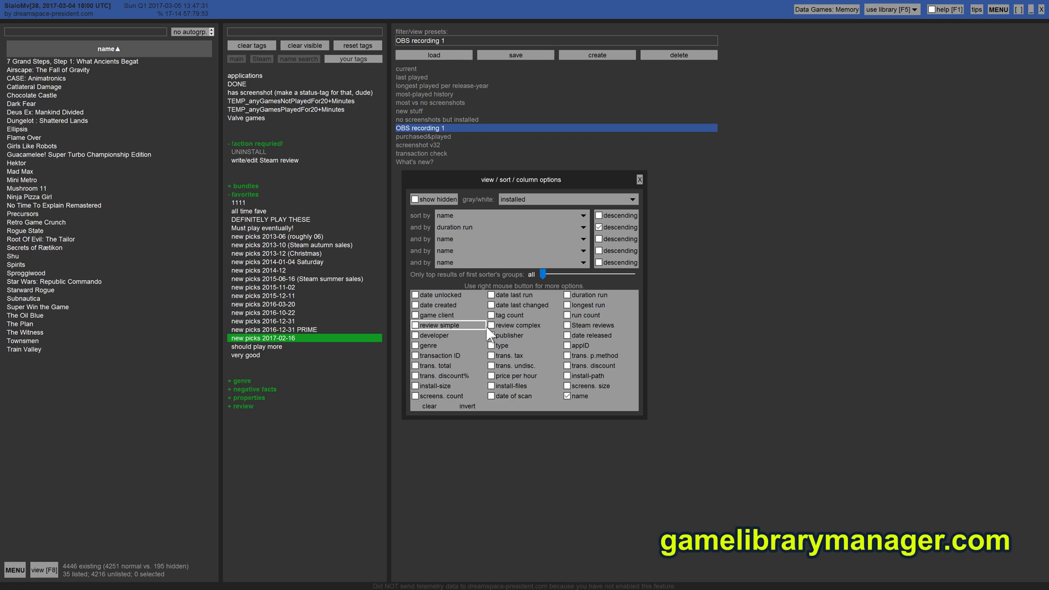
- Close the options window, preview a couple of games, and clear tag filters to list all 4251 games
{"action": "mouse_move", "coordinate": [501, 181]}
{"action": "left_mouse_down"}
{"action": "mouse_move", "coordinate": [536, 179]}
{"action": "mouse_move", "coordinate": [484, 188]}
{"action": "left_mouse_up"}
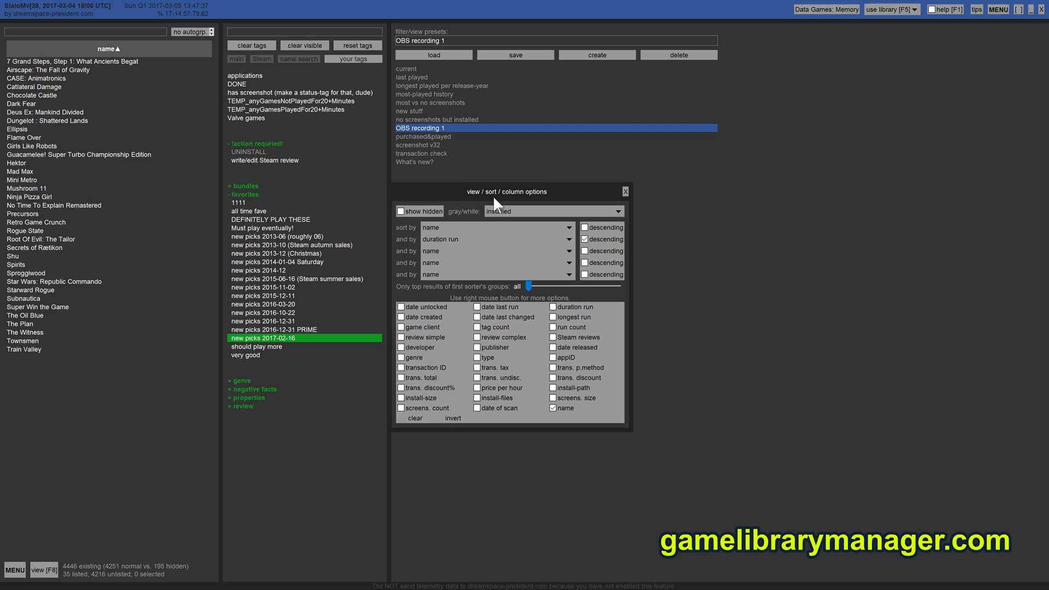
{"action": "left_click_drag", "start_coordinate": [492, 192], "coordinate": [492, 191]}
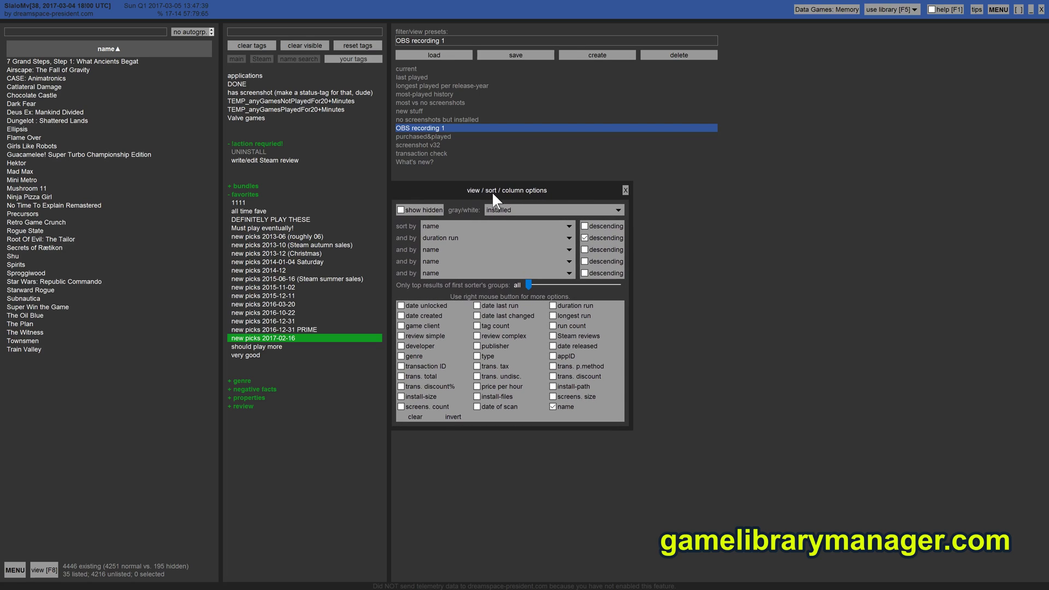
{"action": "left_click", "coordinate": [73, 180]}
{"action": "left_click", "coordinate": [83, 222]}
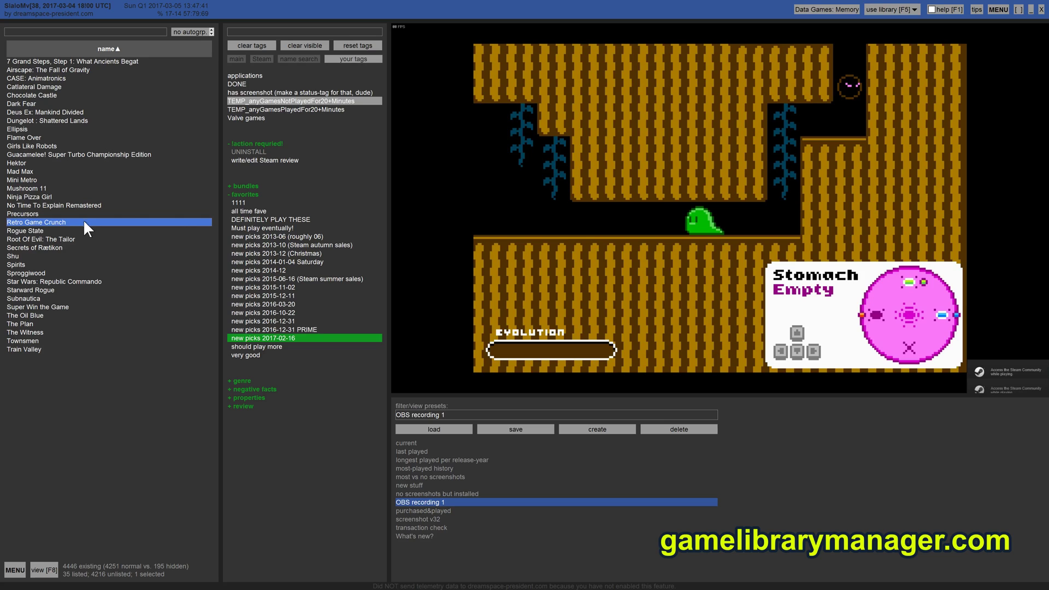
{"action": "key", "text": "Down"}
{"action": "left_click", "coordinate": [247, 45]}
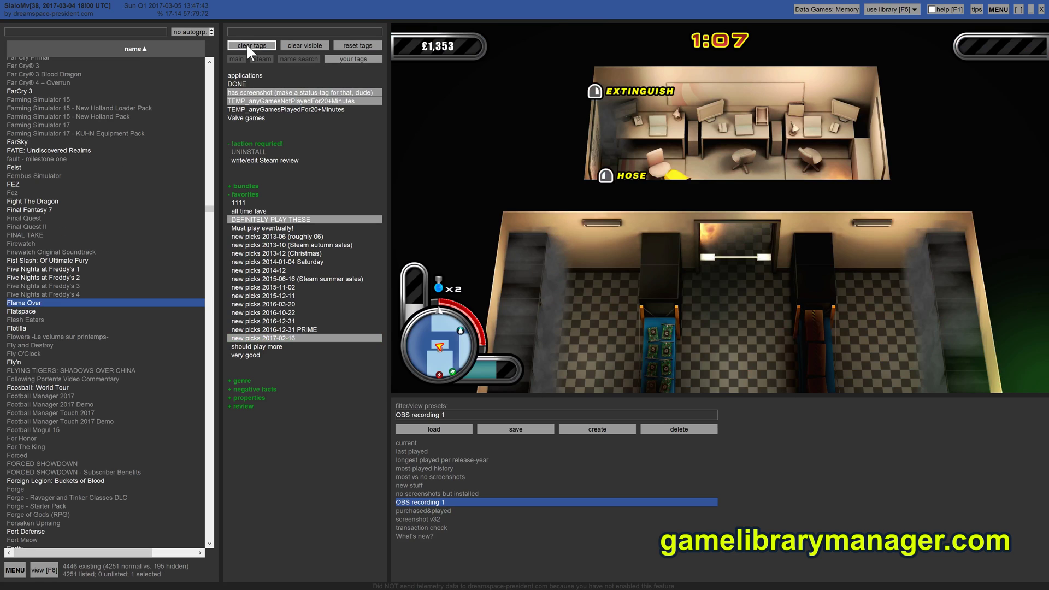
{"action": "left_click", "coordinate": [46, 252]}
- Load the OBS recording 1 view preset and browse the main and Steam tag tabs
{"action": "key", "text": "Home"}
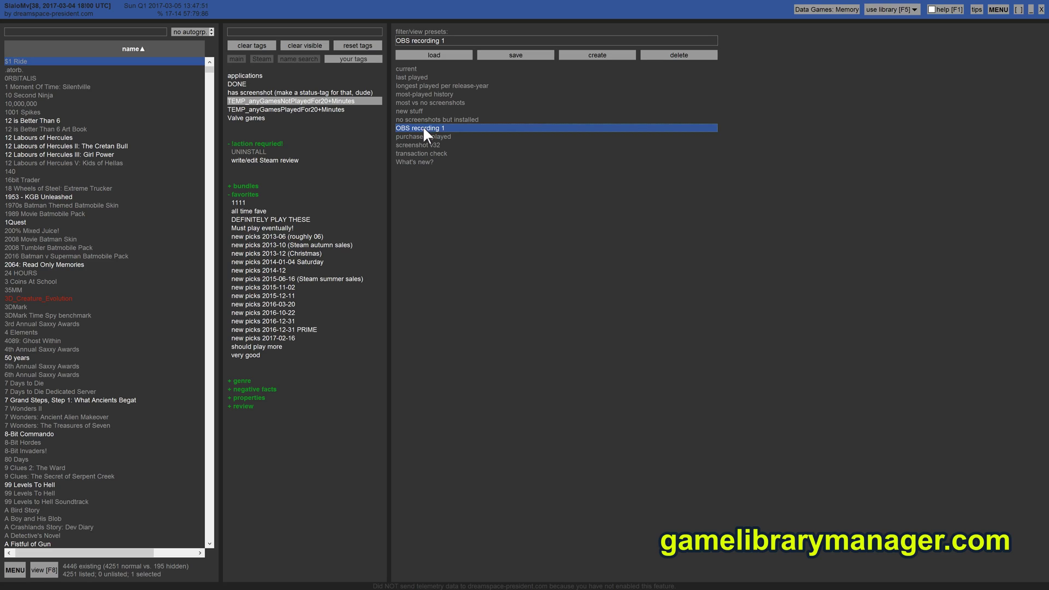
{"action": "left_click", "coordinate": [434, 56]}
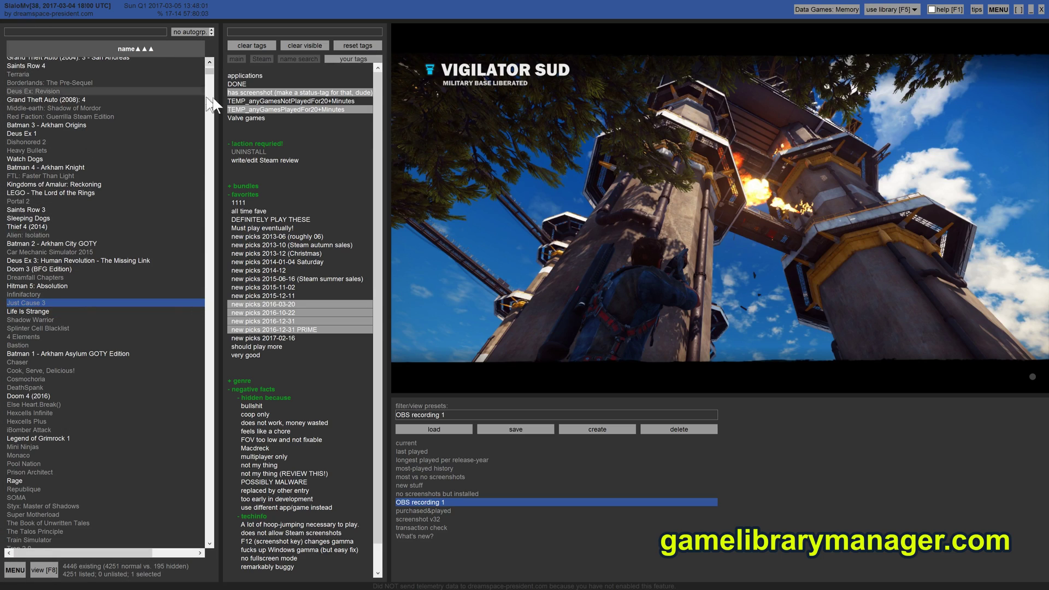
{"action": "left_click", "coordinate": [237, 59]}
{"action": "left_click", "coordinate": [261, 58]}
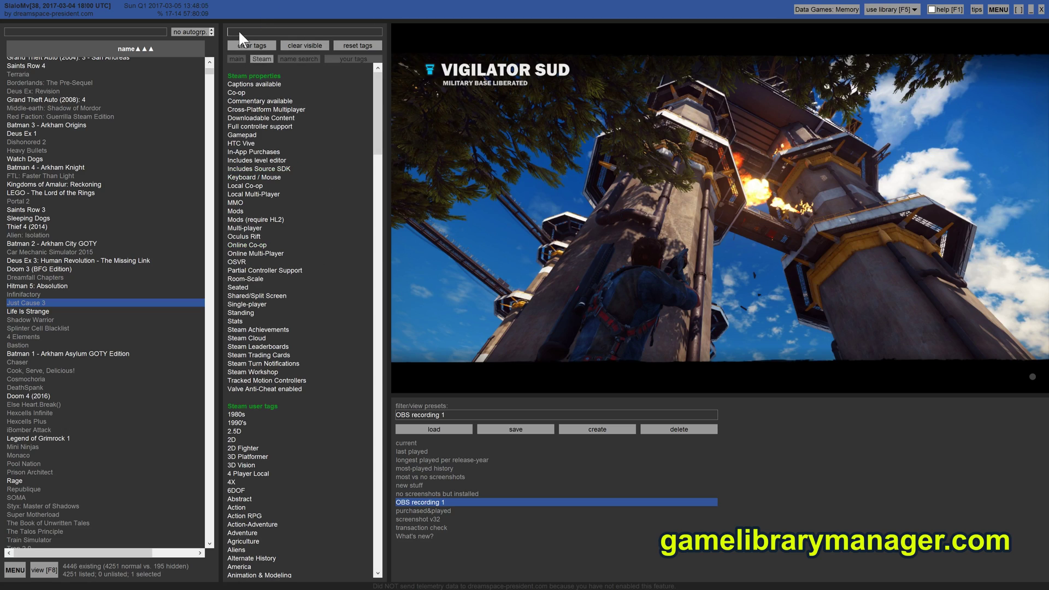
- Clear the game selection, try and clear a tag search, and return to the status and game-client tags
{"action": "left_click", "coordinate": [106, 31]}
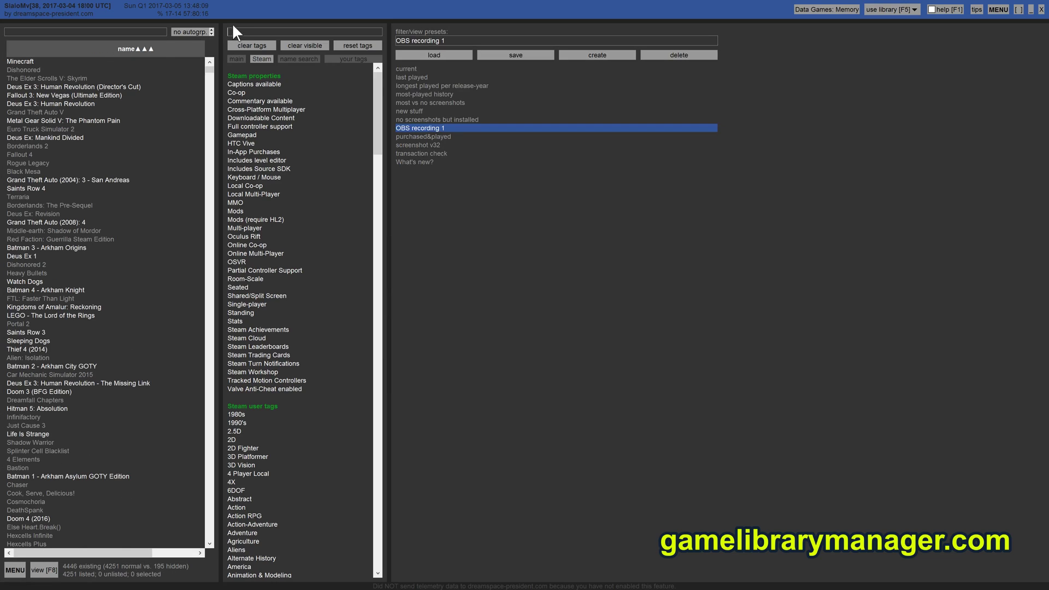
{"action": "left_click", "coordinate": [239, 32]}
{"action": "type", "text": "geruoe"}
{"action": "key", "text": "BackSpace"}
{"action": "key", "text": "BackSpace"}
{"action": "key", "text": "BackSpace"}
{"action": "key", "text": "BackSpace"}
{"action": "key", "text": "BackSpace"}
{"action": "key", "text": "BackSpace"}
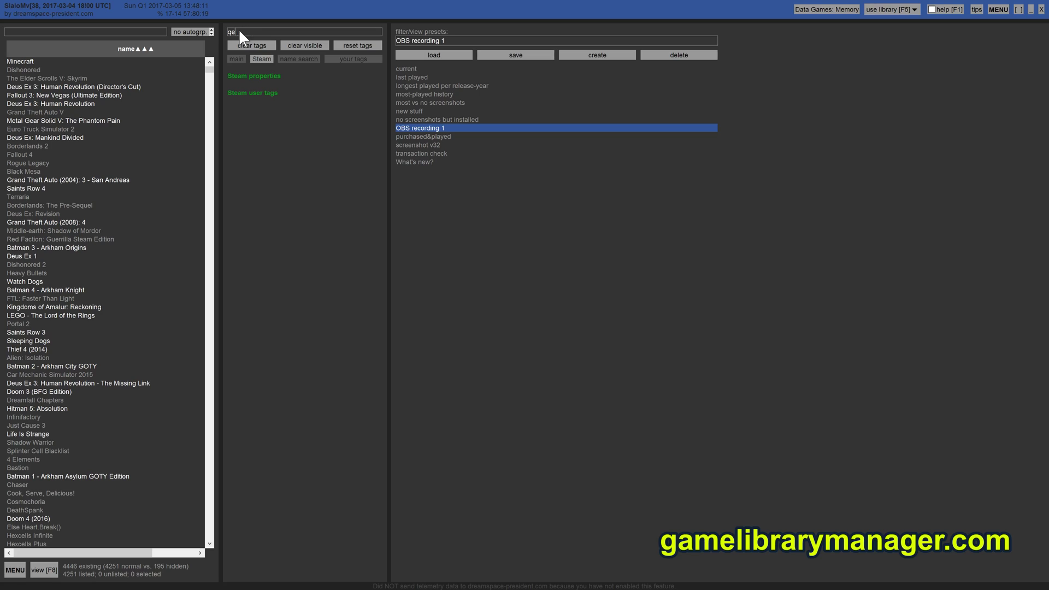
{"action": "left_click", "coordinate": [236, 59]}
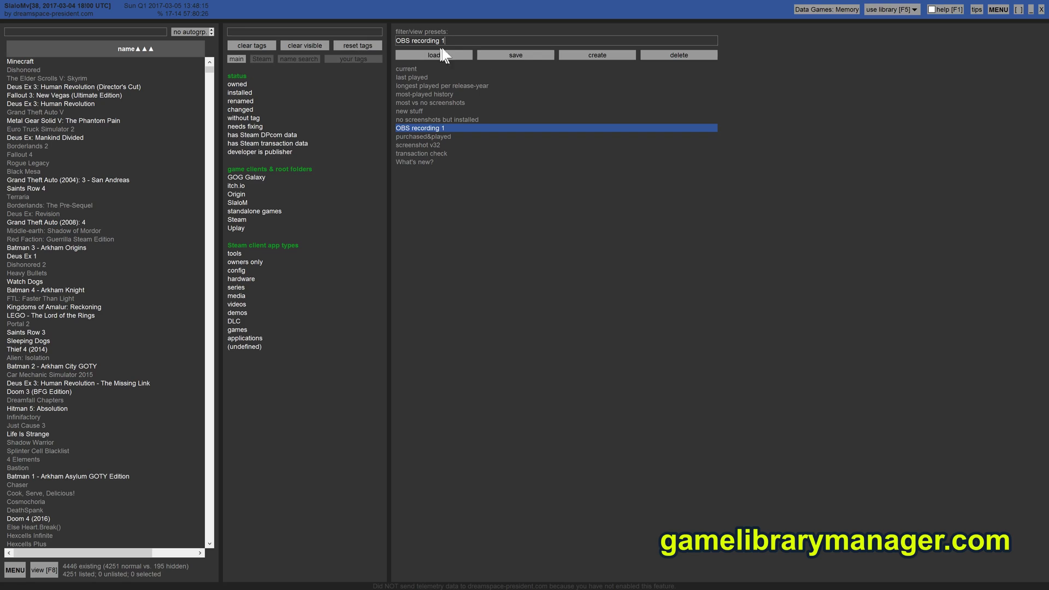
- Open the 'Do we all have these games?' Steam ID comparison tool and close it without entering IDs
{"action": "right_click", "coordinate": [494, 8]}
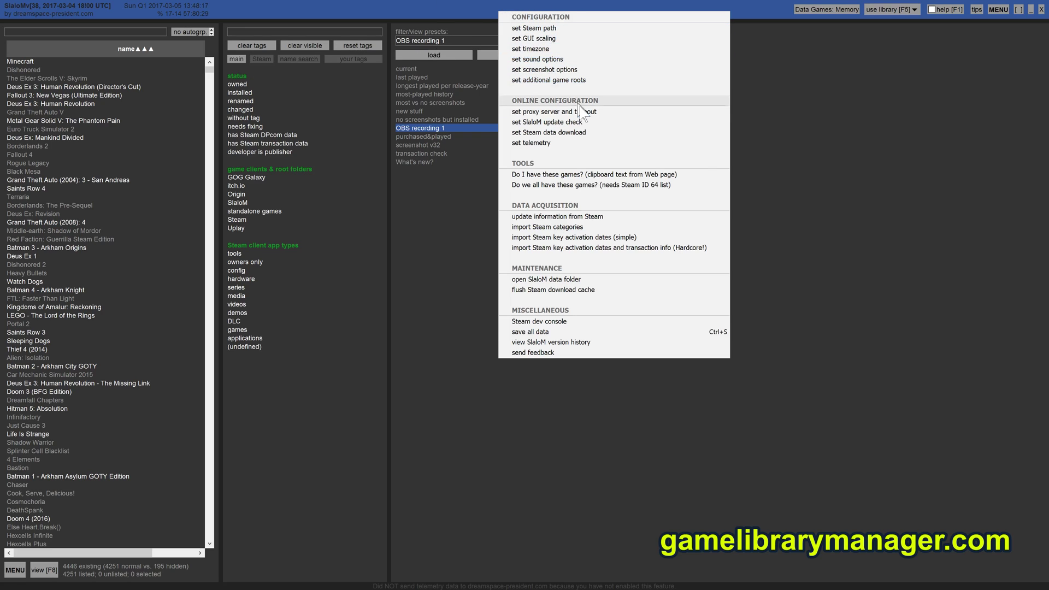
{"action": "left_click", "coordinate": [582, 188]}
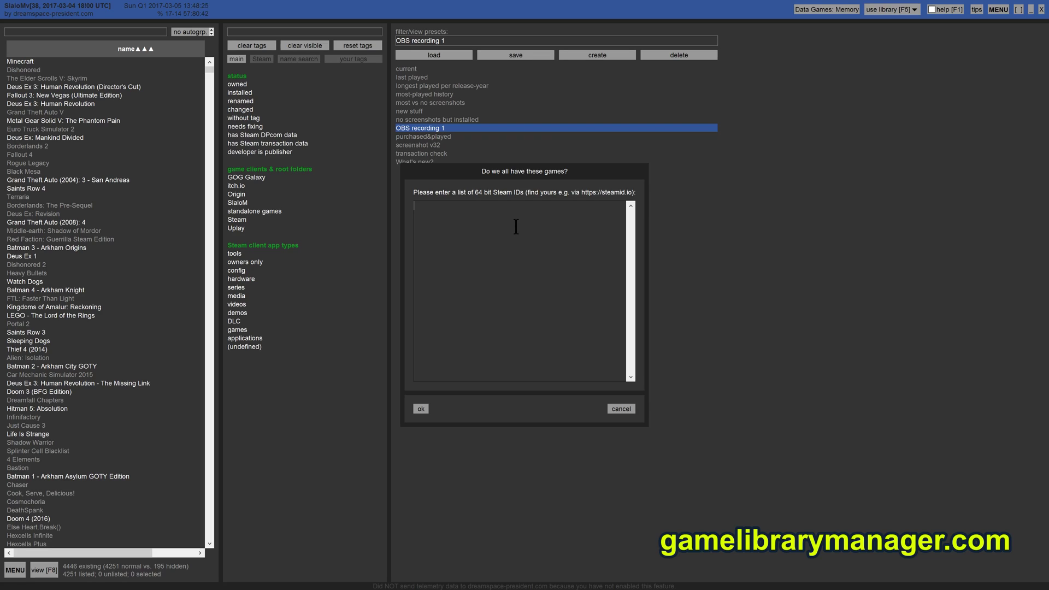
{"action": "left_click", "coordinate": [424, 410]}
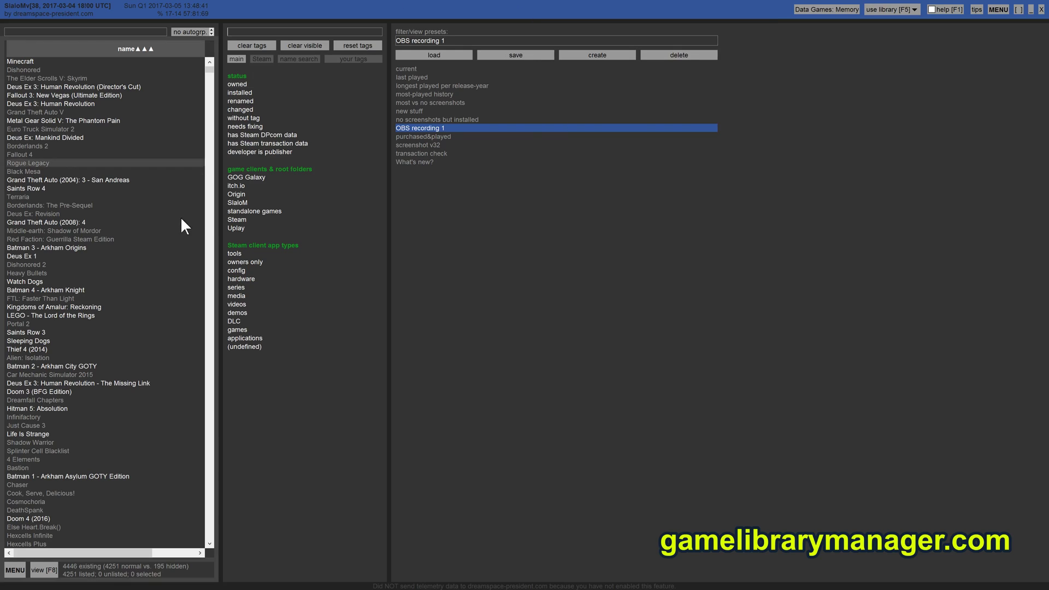
- Add a paid column from transaction totals and sort the list by amount paid
{"action": "right_click", "coordinate": [50, 52]}
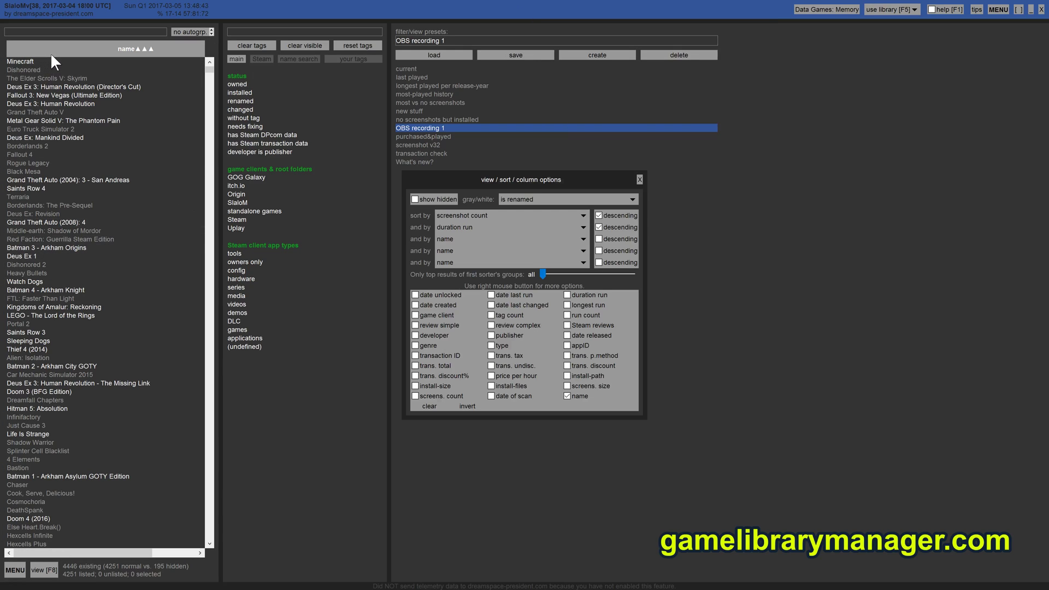
{"action": "left_click", "coordinate": [447, 365]}
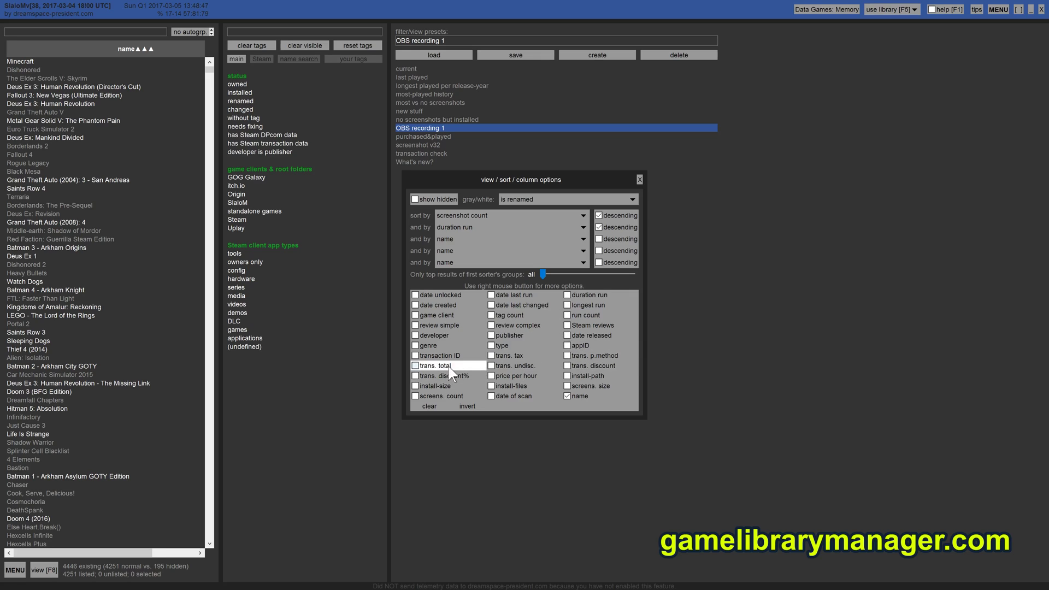
{"action": "left_click", "coordinate": [9, 48]}
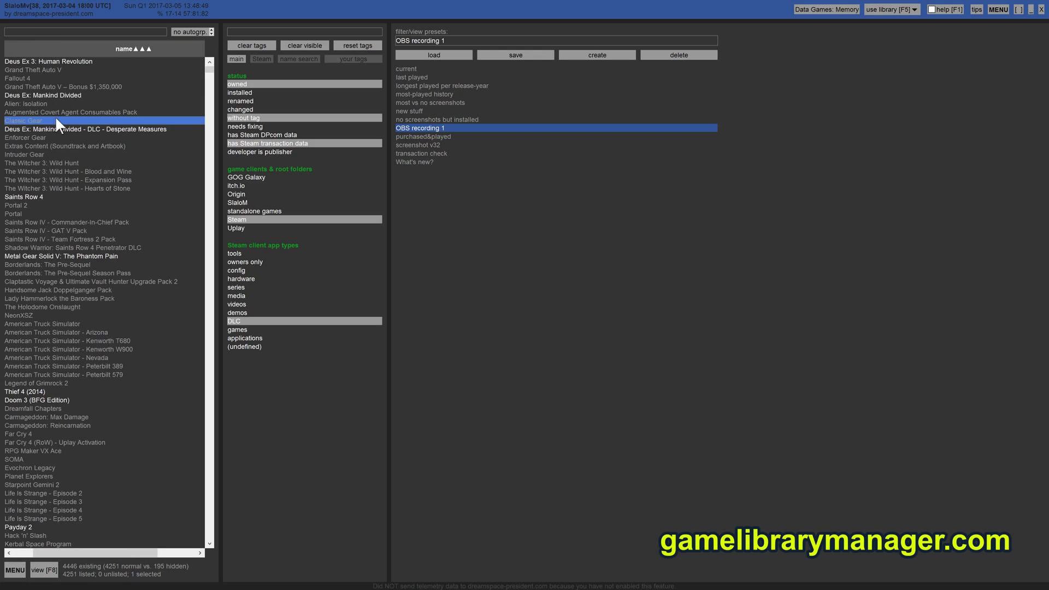
{"action": "key", "text": "Down"}
{"action": "left_click", "coordinate": [8, 553]}
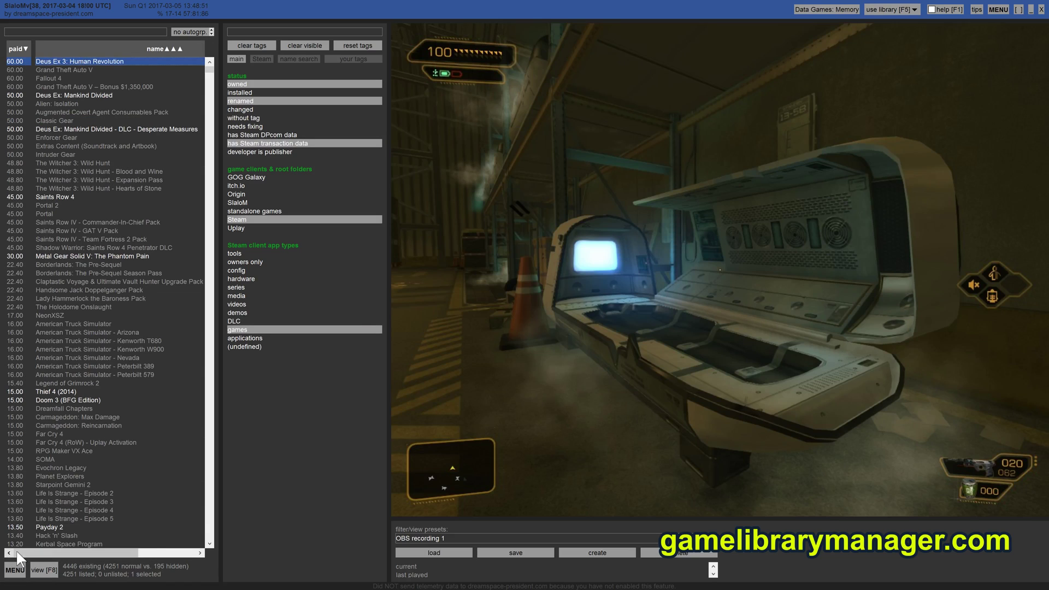
- Select the 22 games from Deus Ex 3: Human Revolution to Saints Row IV - Team Fortress 2 Pack, view their properties, and cancel
{"action": "left_click", "coordinate": [17, 68]}
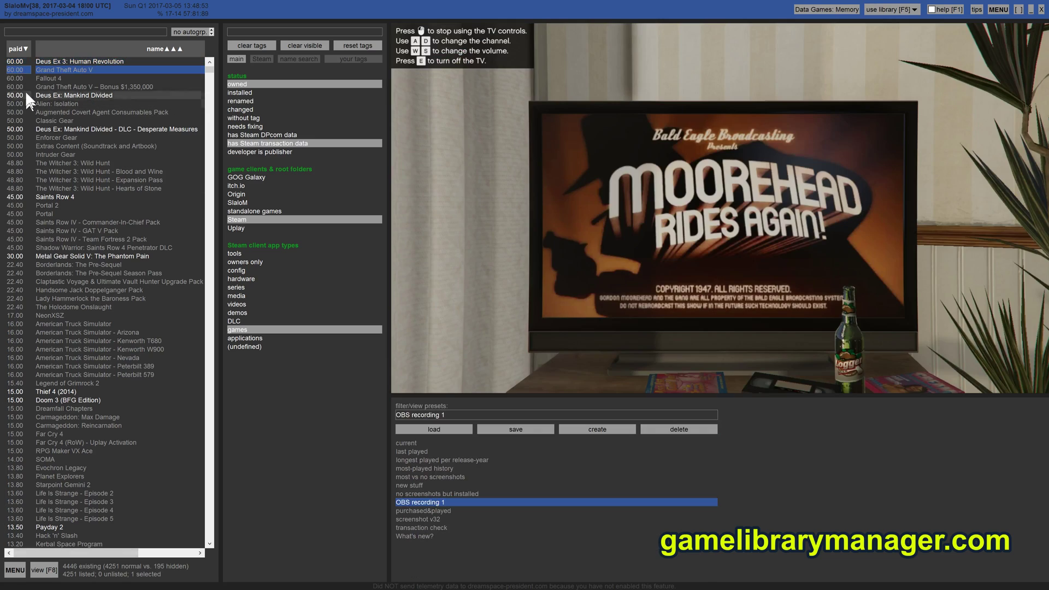
{"action": "left_click", "coordinate": [22, 62]}
{"action": "left_click", "coordinate": [17, 238], "text": "shift"}
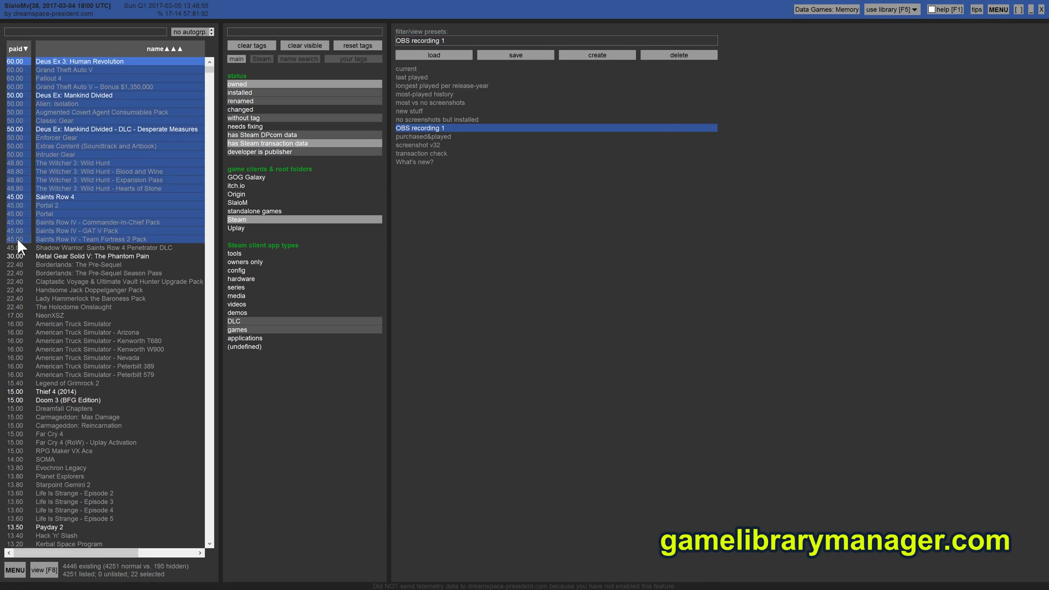
{"action": "key", "text": "Return"}
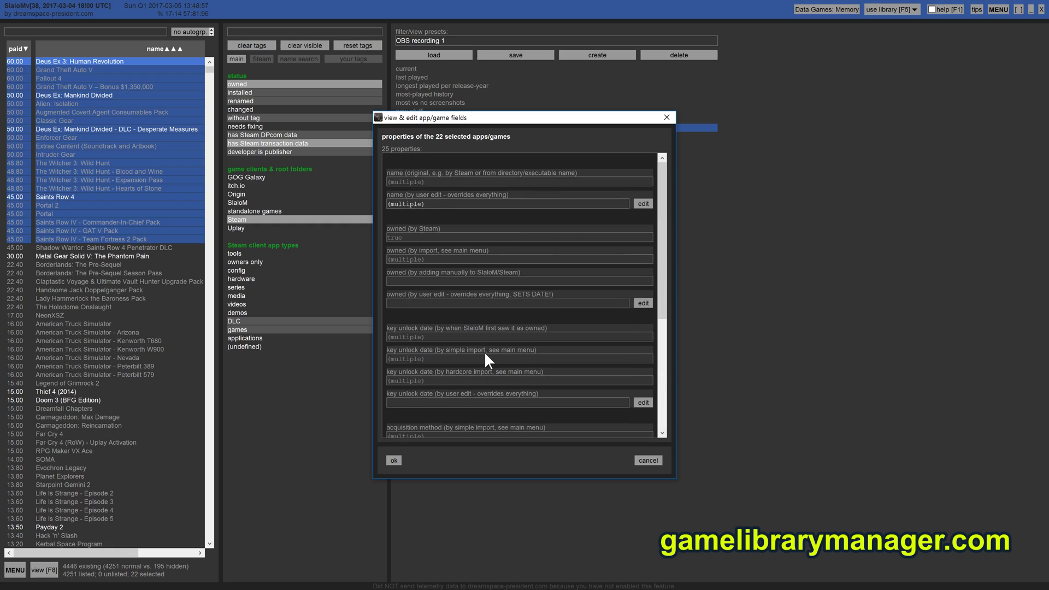
{"action": "scroll", "coordinate": [486, 345], "scroll_direction": "down", "scroll_amount": 3}
{"action": "left_click", "coordinate": [639, 459]}
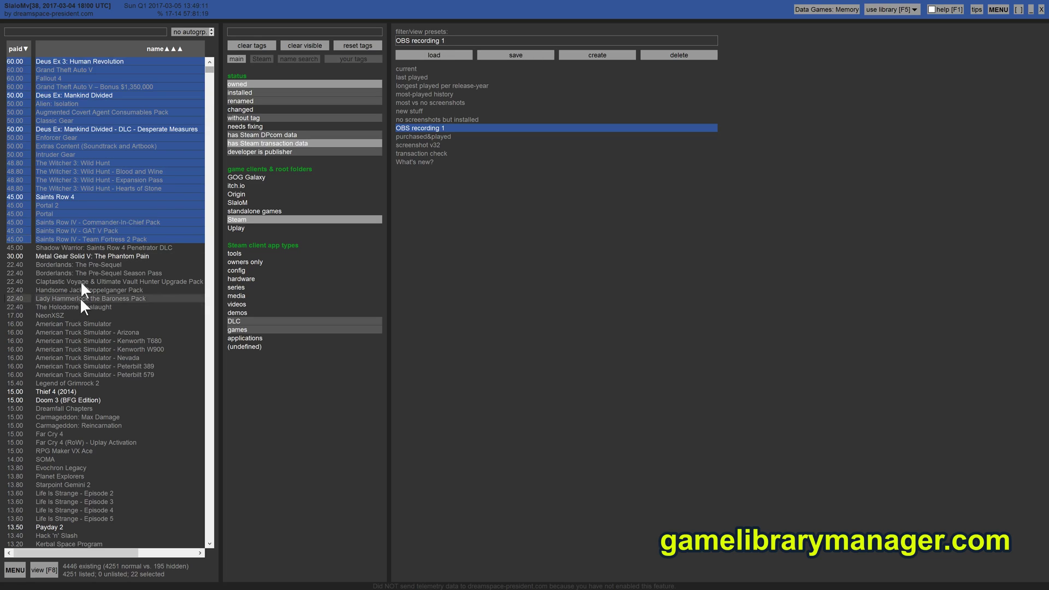
- Add full price and price per hour columns, trying then removing the discount columns
{"action": "right_click", "coordinate": [65, 51]}
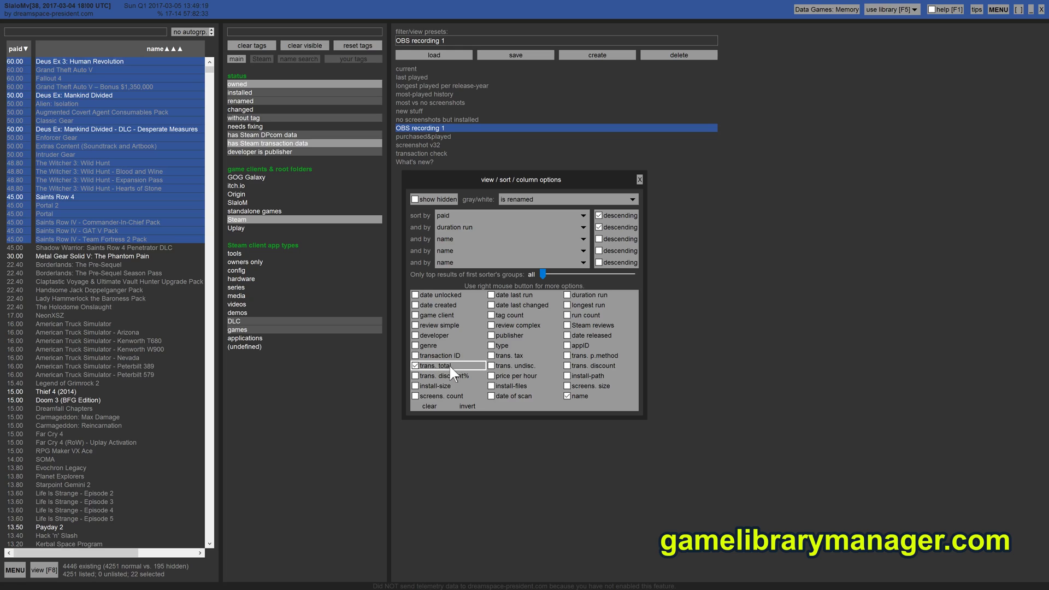
{"action": "left_click", "coordinate": [516, 365]}
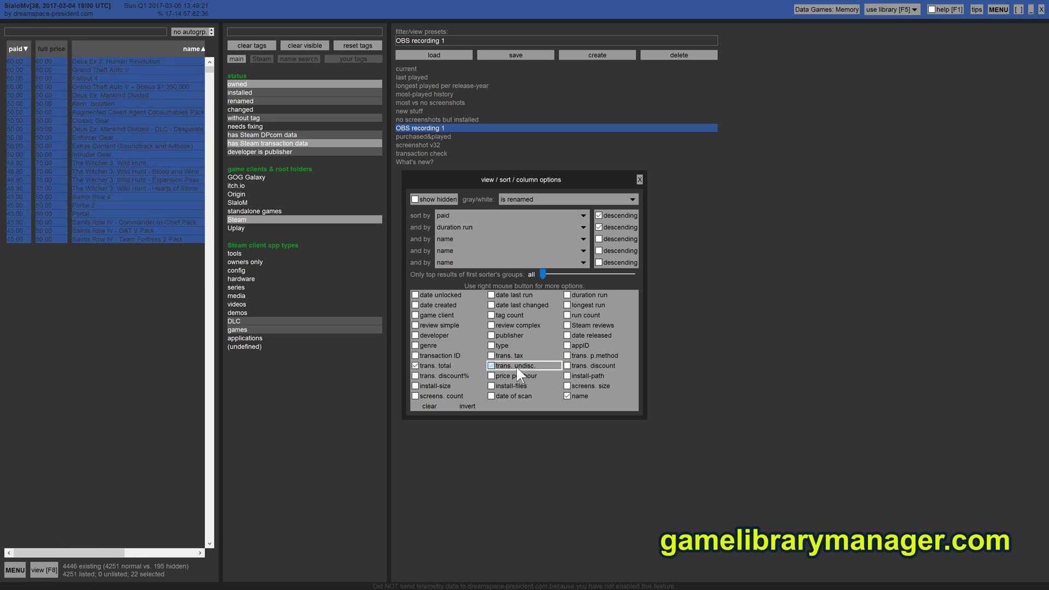
{"action": "left_click", "coordinate": [576, 366]}
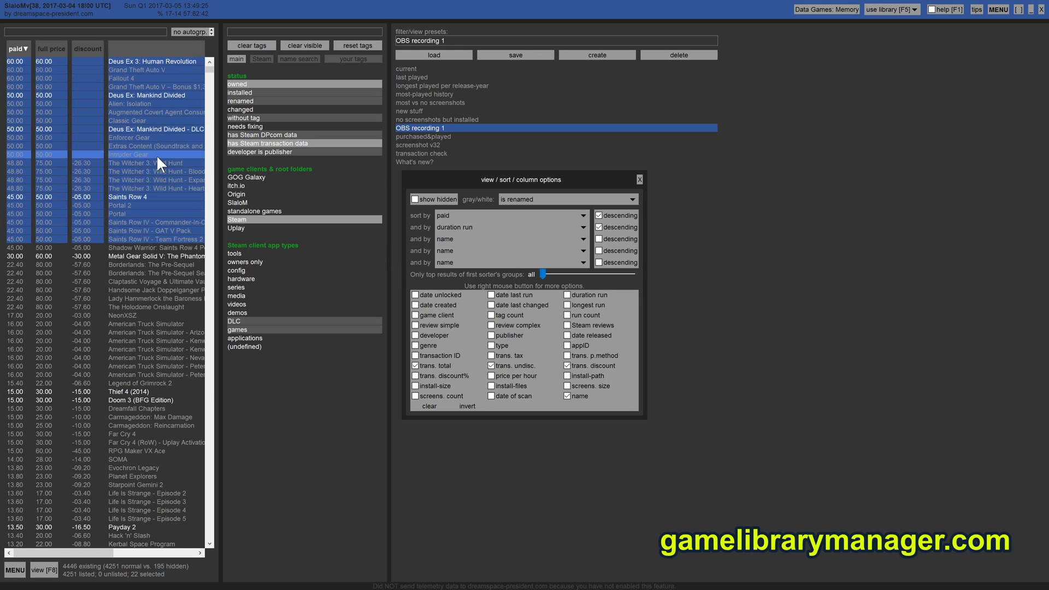
{"action": "left_click", "coordinate": [580, 366]}
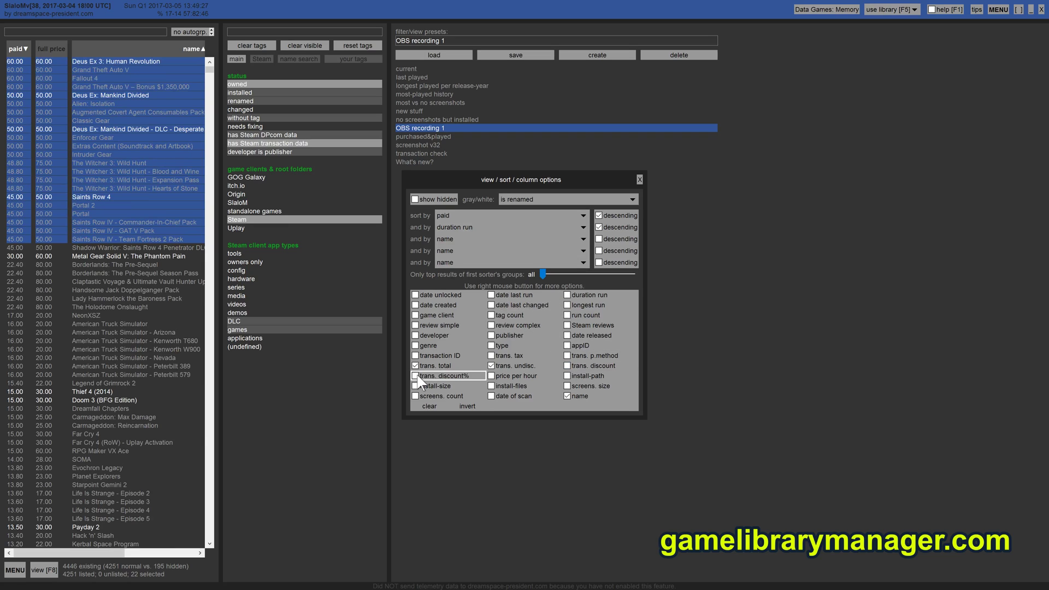
{"action": "left_click", "coordinate": [418, 376]}
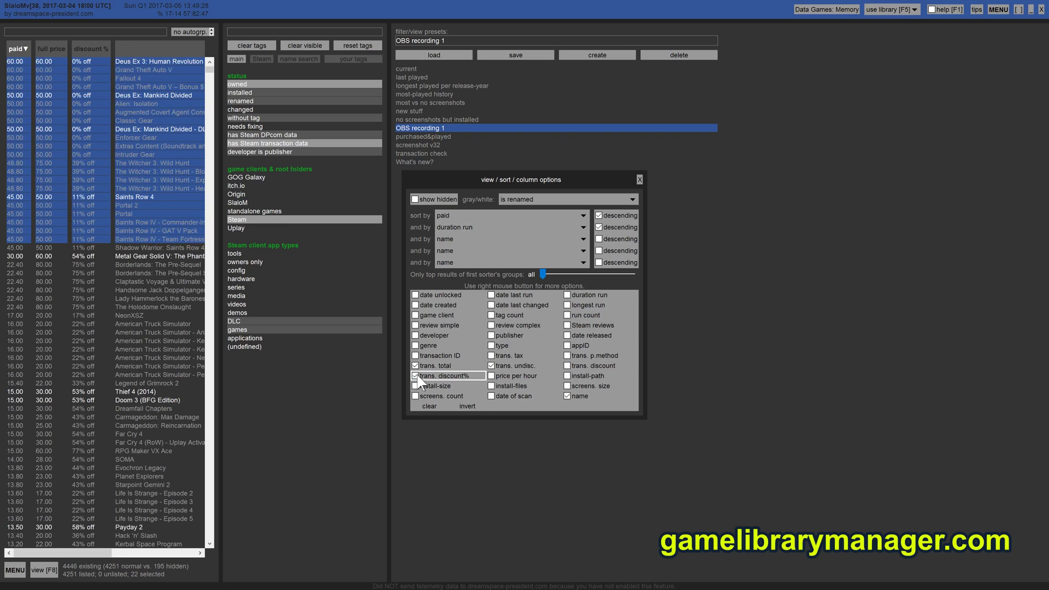
{"action": "left_click", "coordinate": [457, 376]}
{"action": "left_click", "coordinate": [503, 376]}
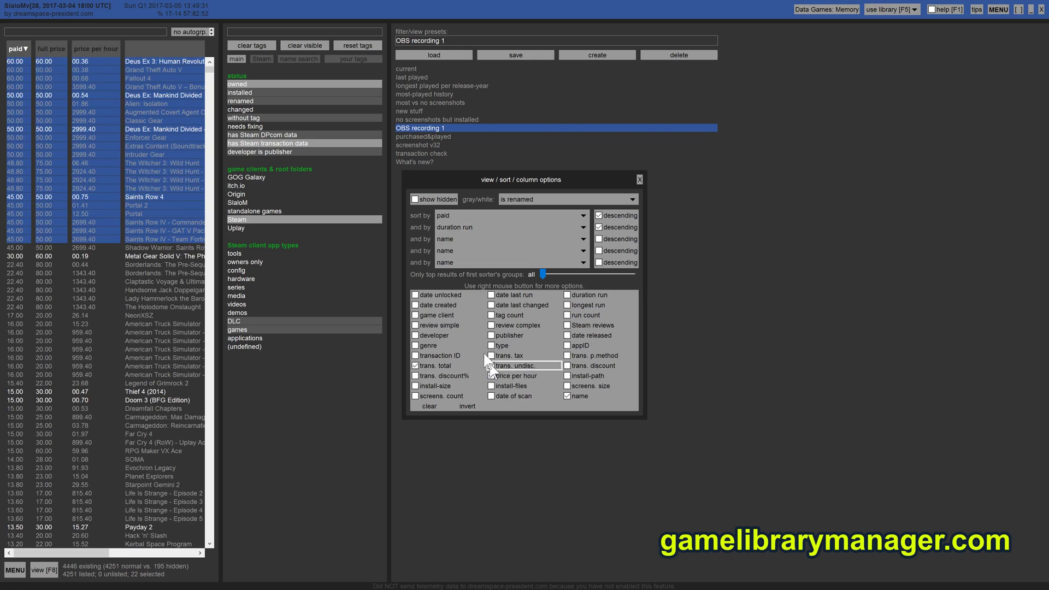
{"action": "left_click", "coordinate": [491, 365]}
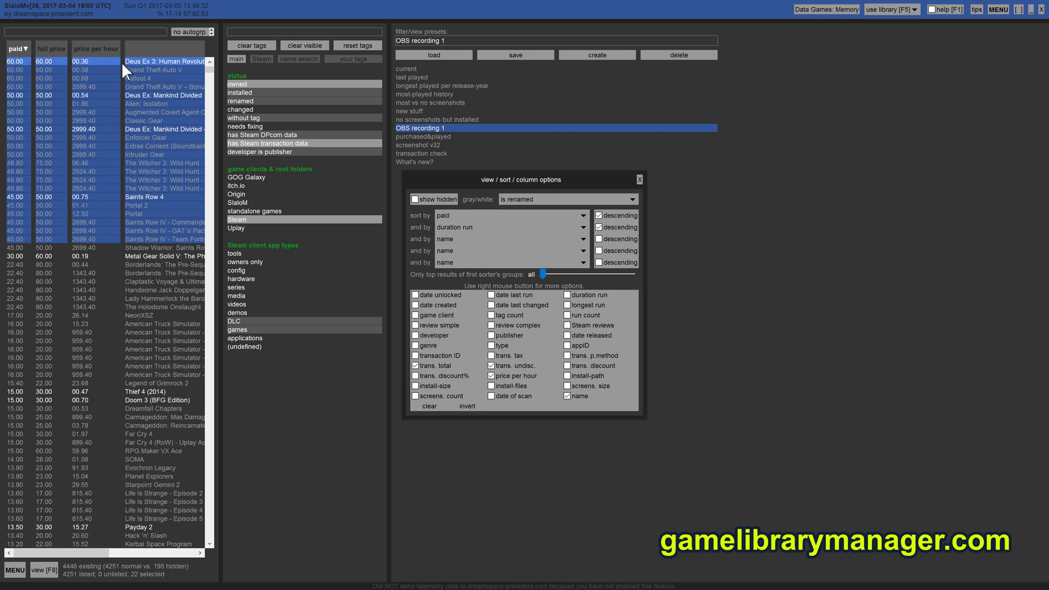
- Sort ascending by price per hour, putting The Elder Scrolls V: Skyrim first at 0.02
{"action": "left_click", "coordinate": [91, 45]}
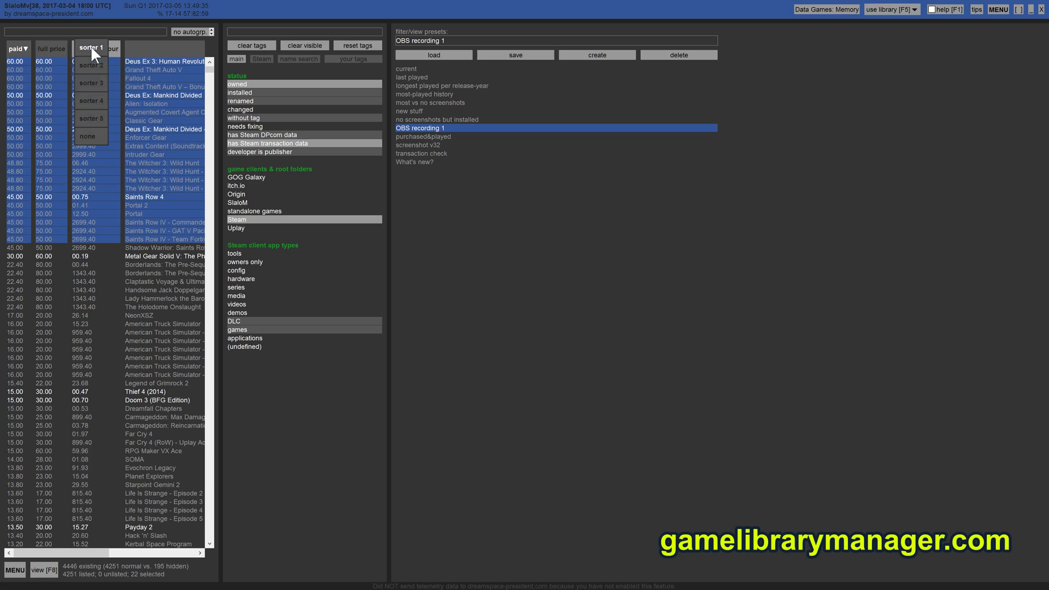
{"action": "left_click", "coordinate": [101, 153]}
{"action": "key", "text": "Home"}
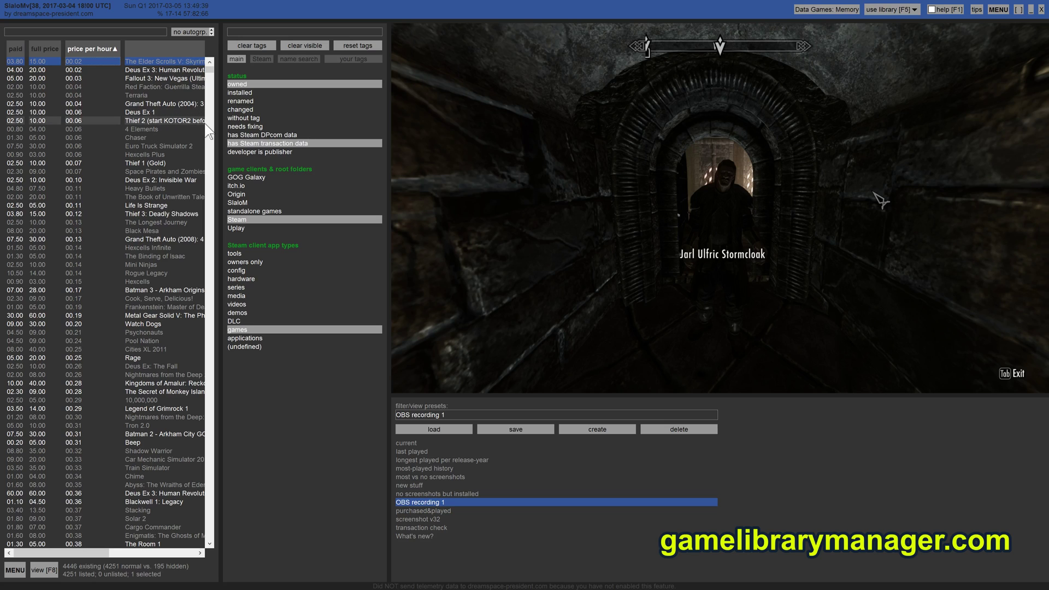
{"action": "mouse_move", "coordinate": [473, 213]}
{"action": "left_click", "coordinate": [513, 219]}
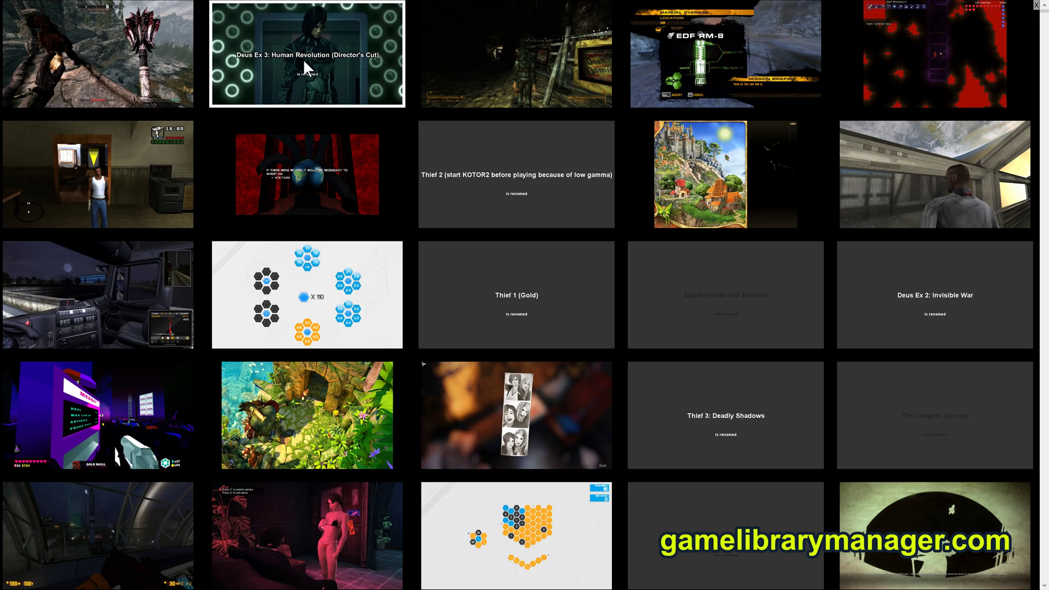
{"action": "scroll", "coordinate": [490, 142], "scroll_direction": "down", "scroll_amount": 15}
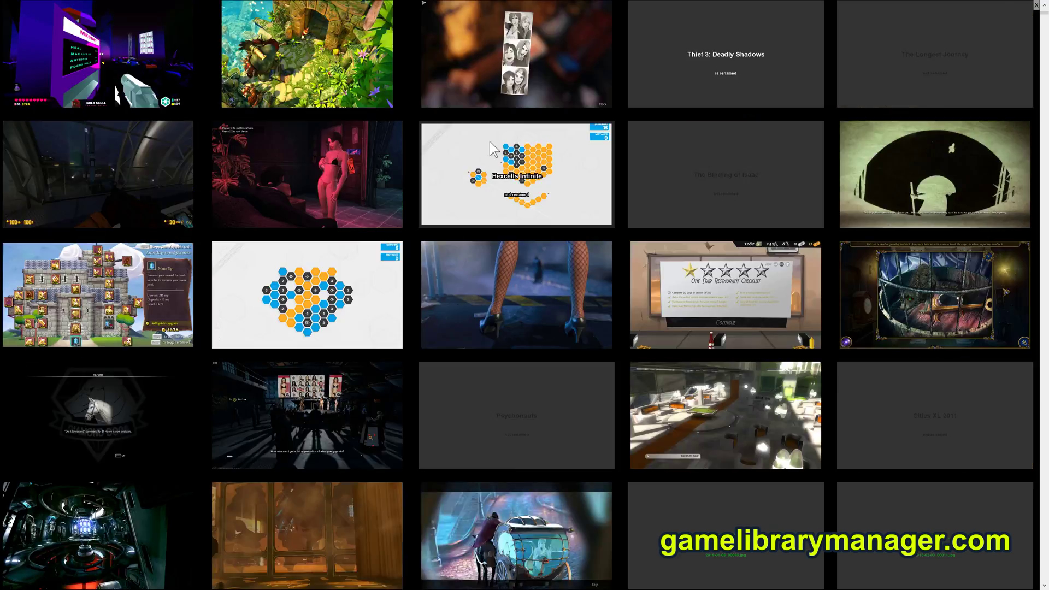
{"action": "scroll", "coordinate": [470, 164], "scroll_direction": "down", "scroll_amount": 5}
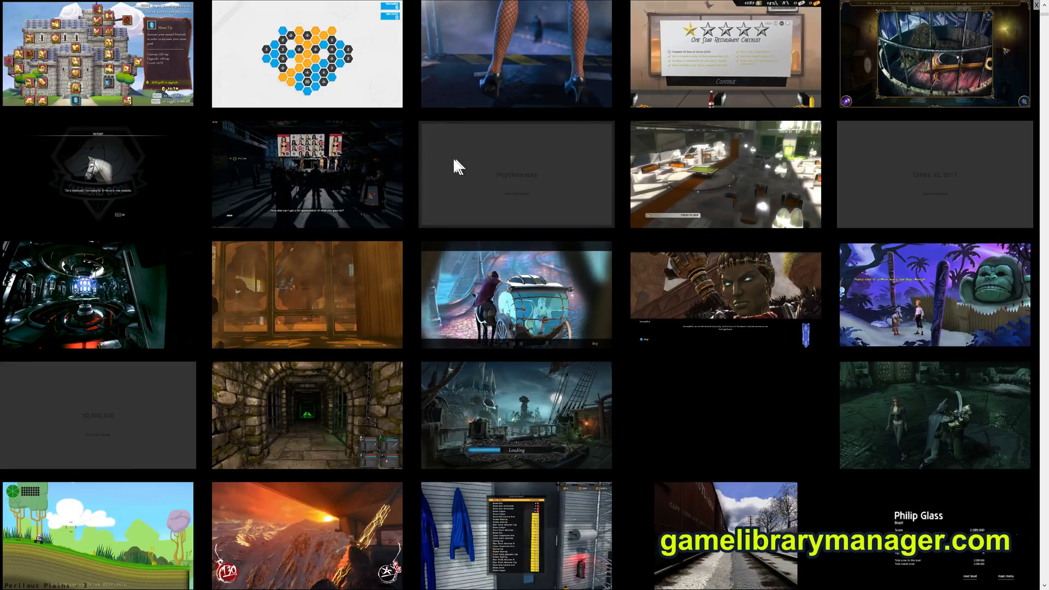
{"action": "left_click", "coordinate": [411, 149]}
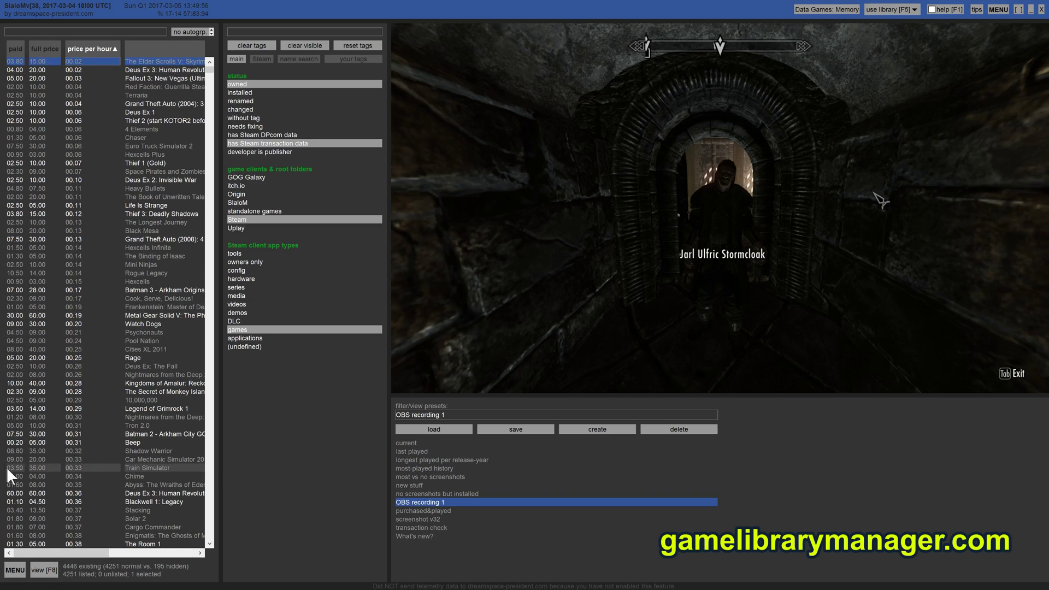
- Export the Steam transaction data to CSV from Skyrim's menu, then open Skyrim's Steam review page
{"action": "left_click", "coordinate": [16, 570]}
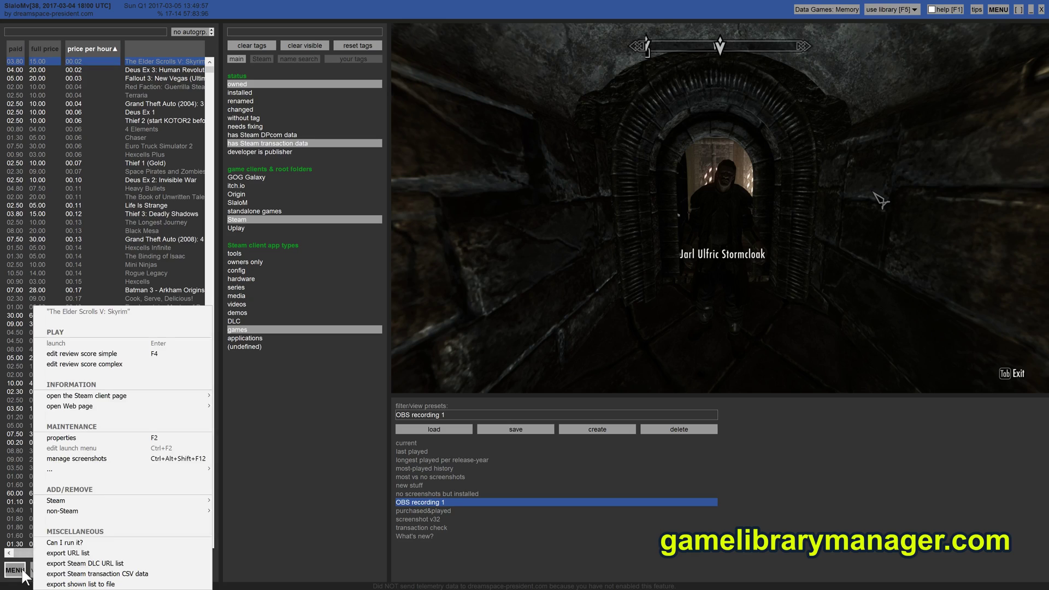
{"action": "left_click", "coordinate": [99, 574]}
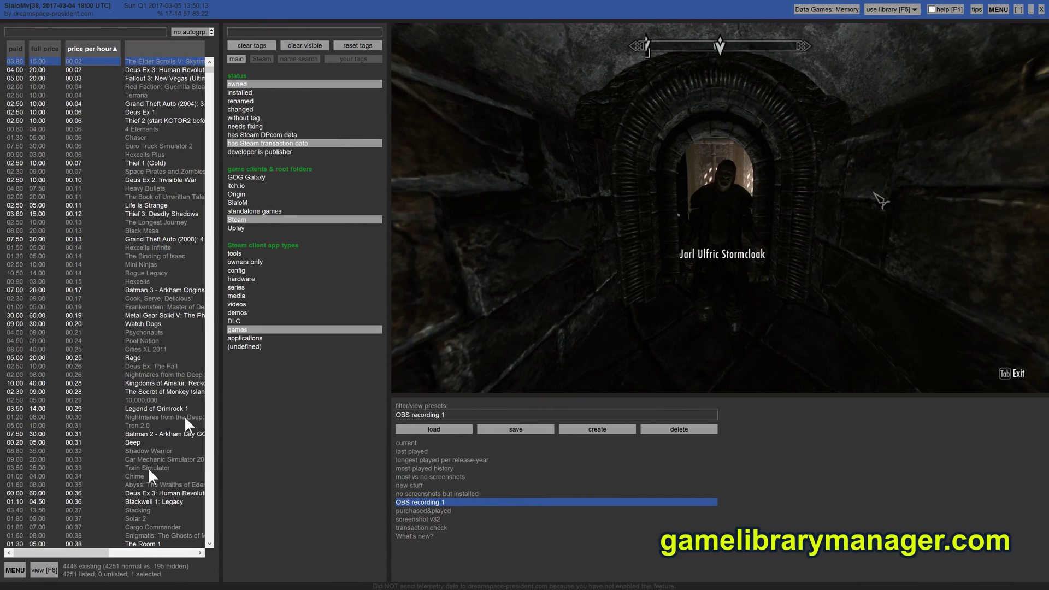
{"action": "left_click", "coordinate": [15, 570]}
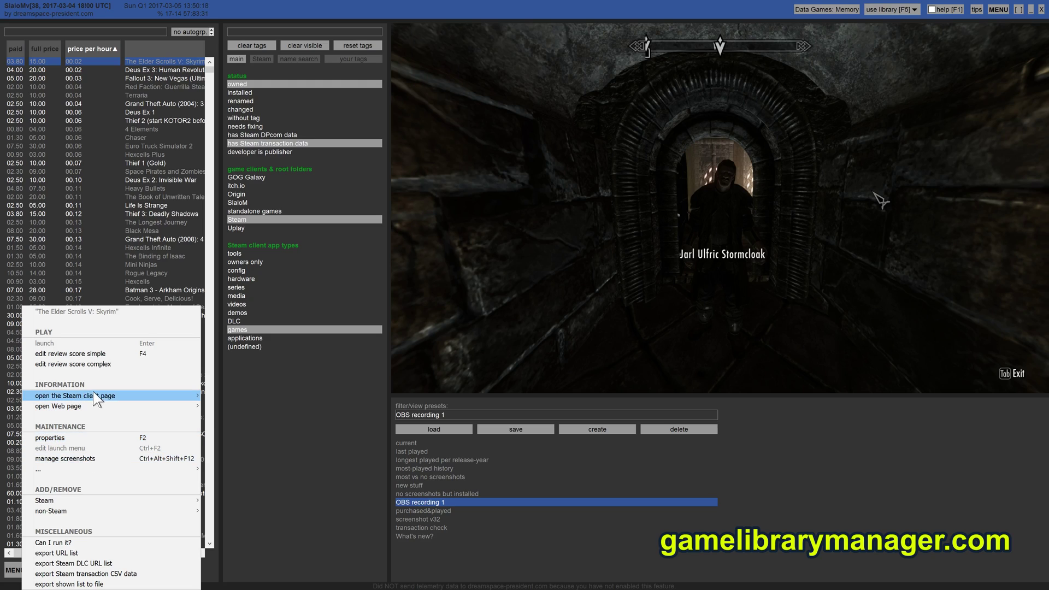
{"action": "mouse_move", "coordinate": [93, 397]}
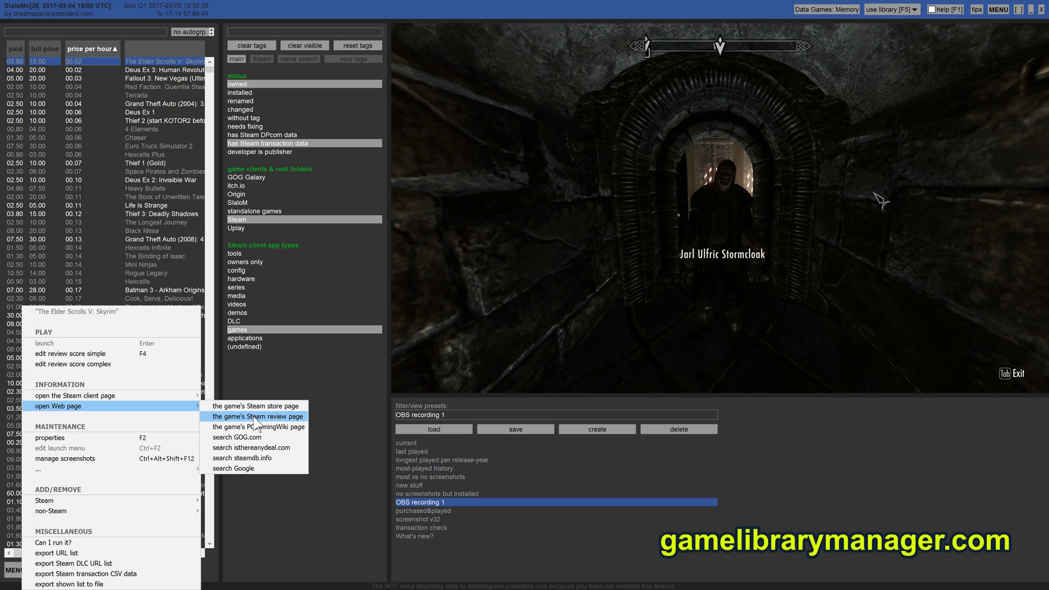
{"action": "left_click", "coordinate": [254, 418]}
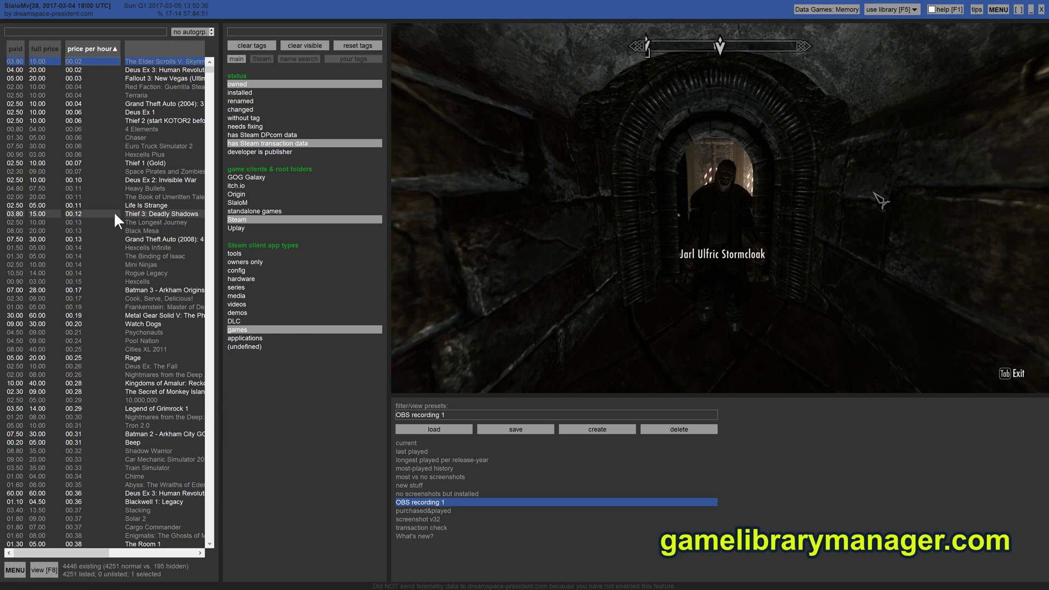
- Browse the game list from Fallout 3: New Vegas (Ultimate Edition) back to the top
{"action": "left_click", "coordinate": [146, 78]}
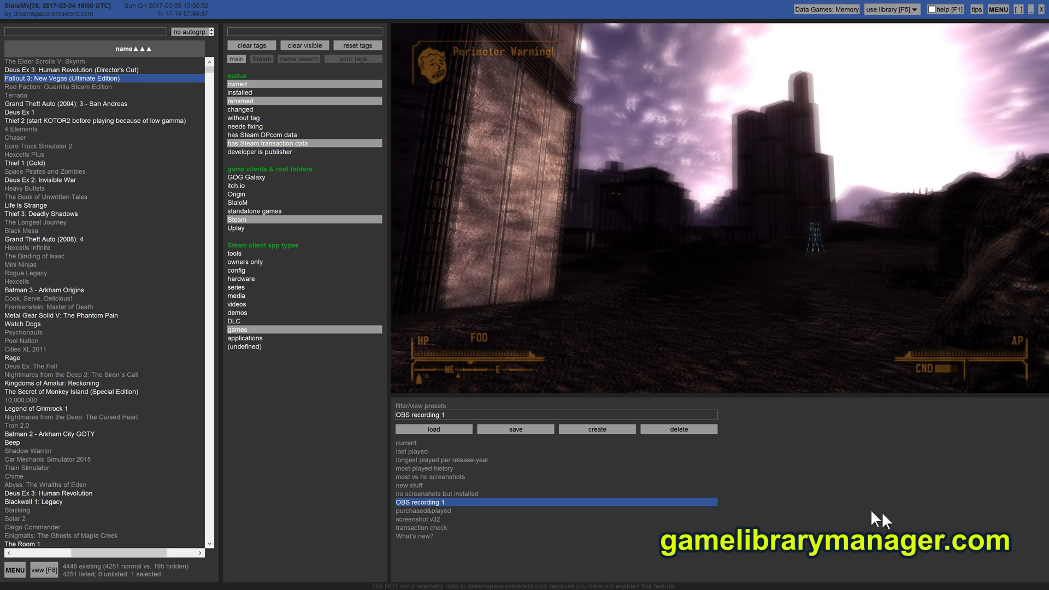
{"action": "left_click", "coordinate": [141, 329]}
{"action": "key", "text": "Home"}
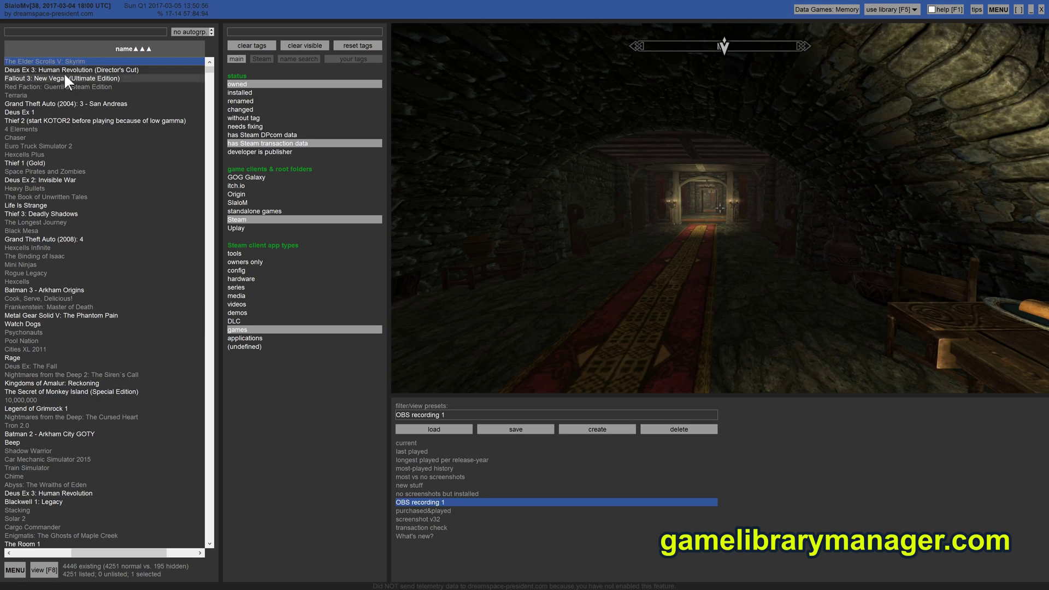
{"action": "left_click", "coordinate": [74, 50]}
{"action": "left_click", "coordinate": [84, 124]}
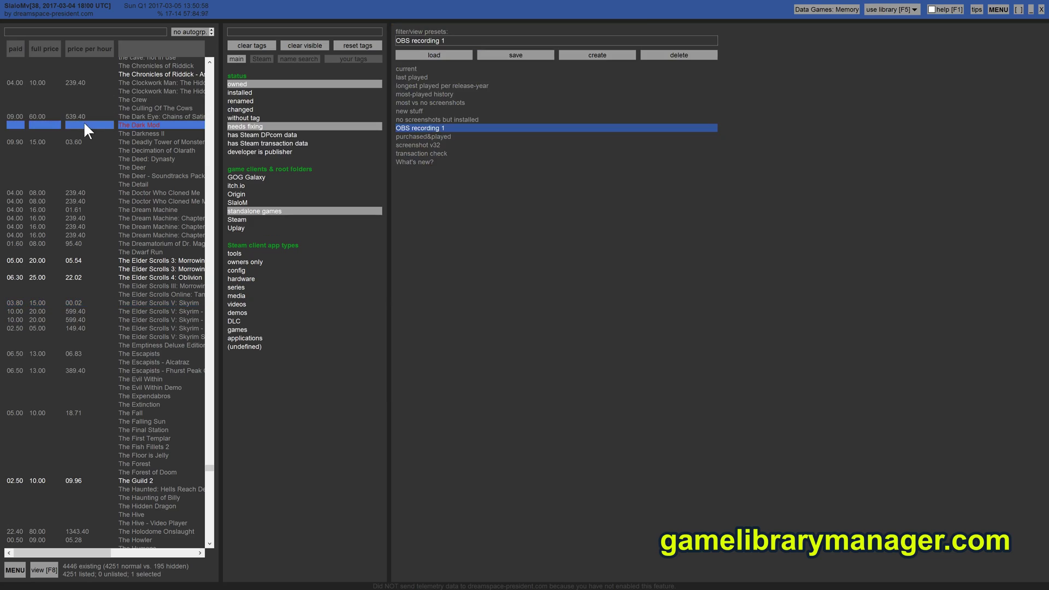
- Clear all columns except Name, leaving 4251 games sorted alphabetically from $1 Ride
{"action": "left_click", "coordinate": [127, 44]}
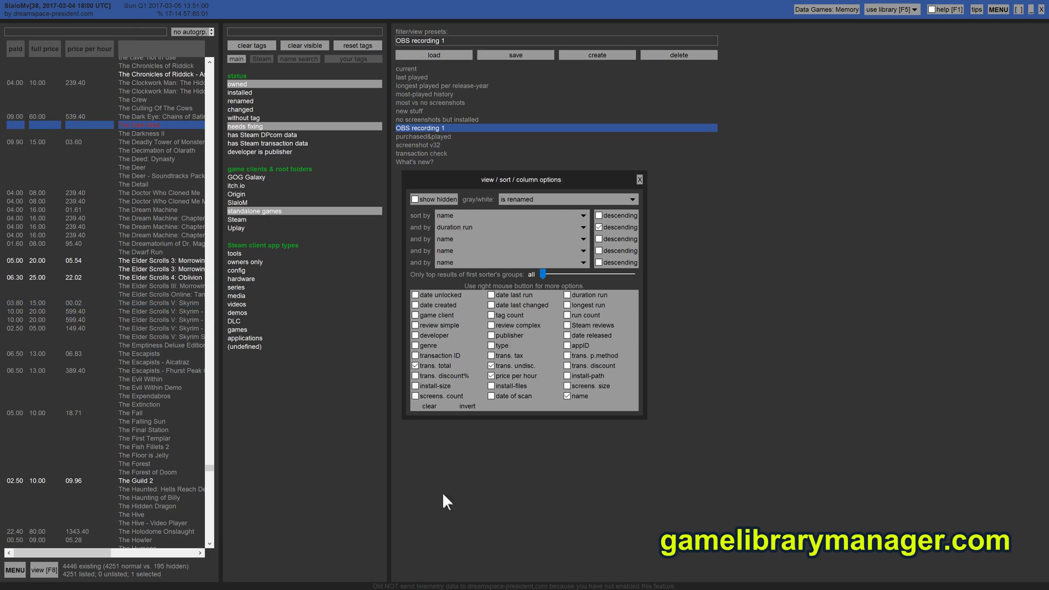
{"action": "left_click", "coordinate": [426, 407]}
{"action": "left_click", "coordinate": [638, 179]}
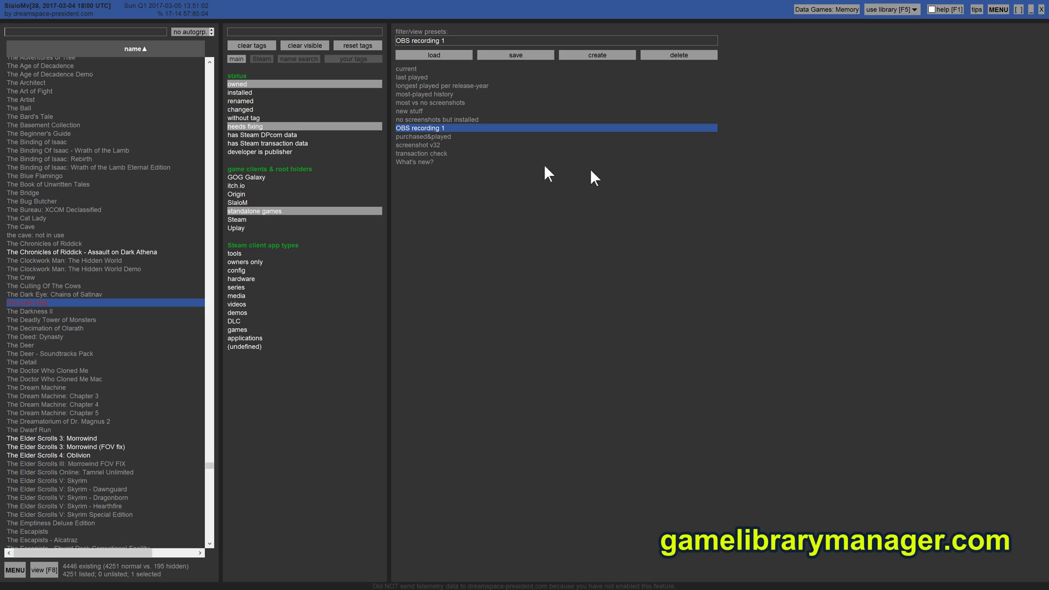
{"action": "left_click", "coordinate": [121, 296]}
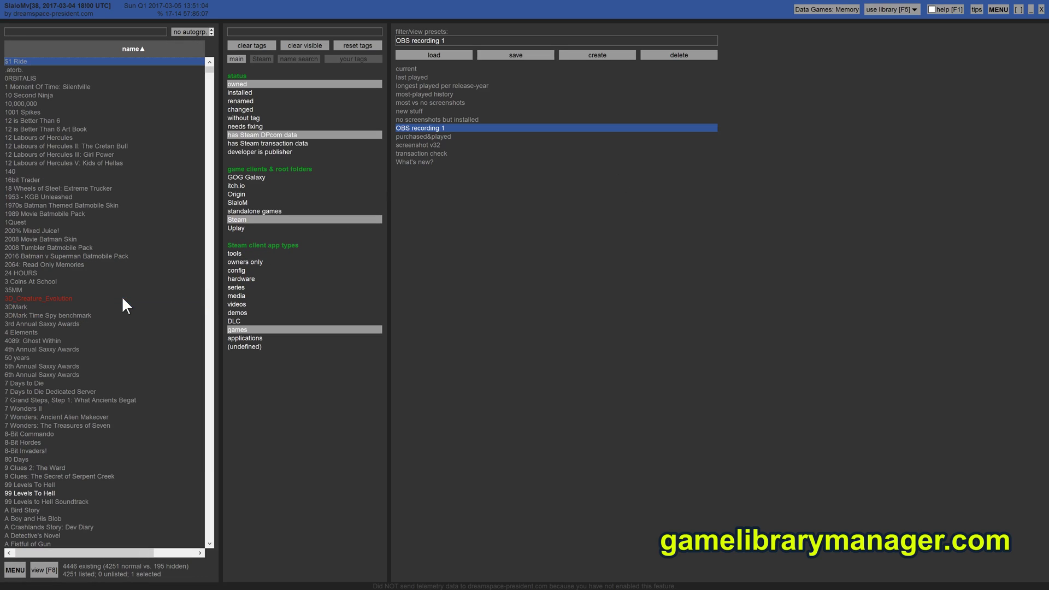